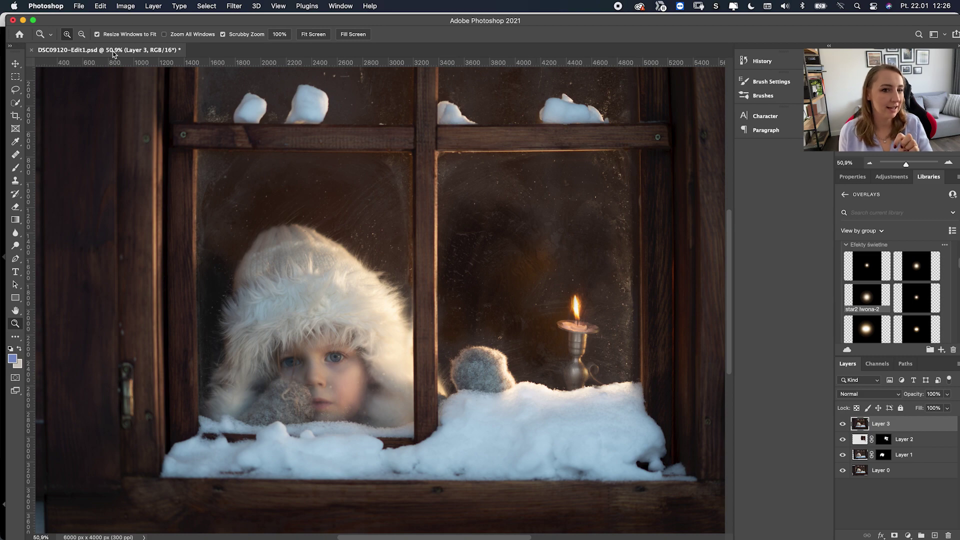
# - Switch to Safari to examine the finished window photo on Flickr, and return to Photoshop
pyautogui.hotkey('ctrl', 'Up')
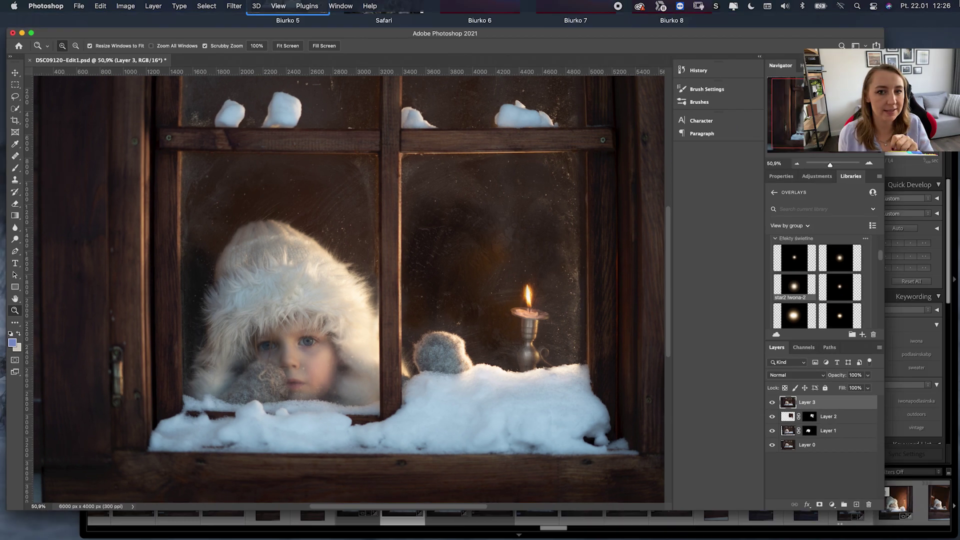
pyautogui.click(389, 52)
pyautogui.press('super+5')
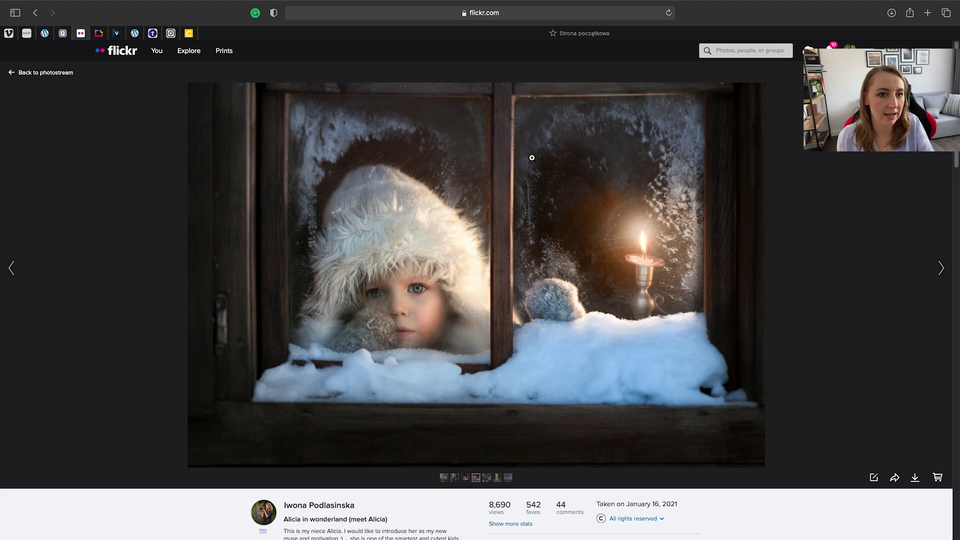
pyautogui.hotkey('ctrl', 'Up')
pyautogui.click(304, 149)
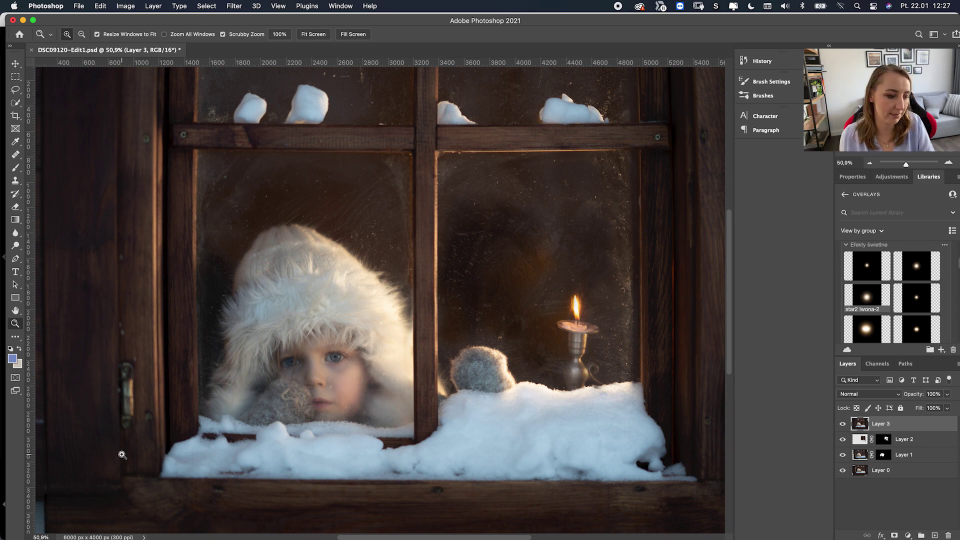
# - Switch to Safari, load the English version of the photographer's website and open its Editing Resources page
pyautogui.moveTo(159, 533)
pyautogui.click(186, 523)
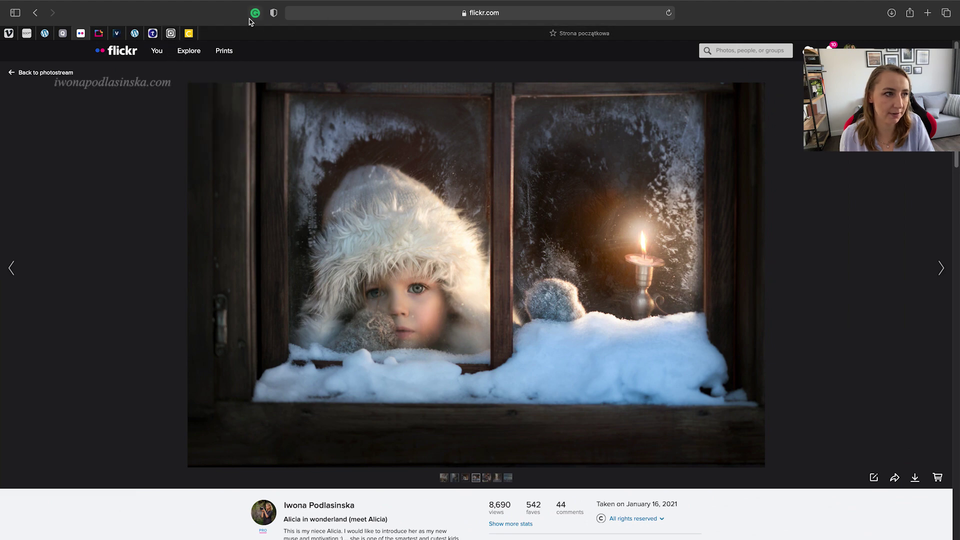
pyautogui.click(136, 33)
pyautogui.click(330, 12)
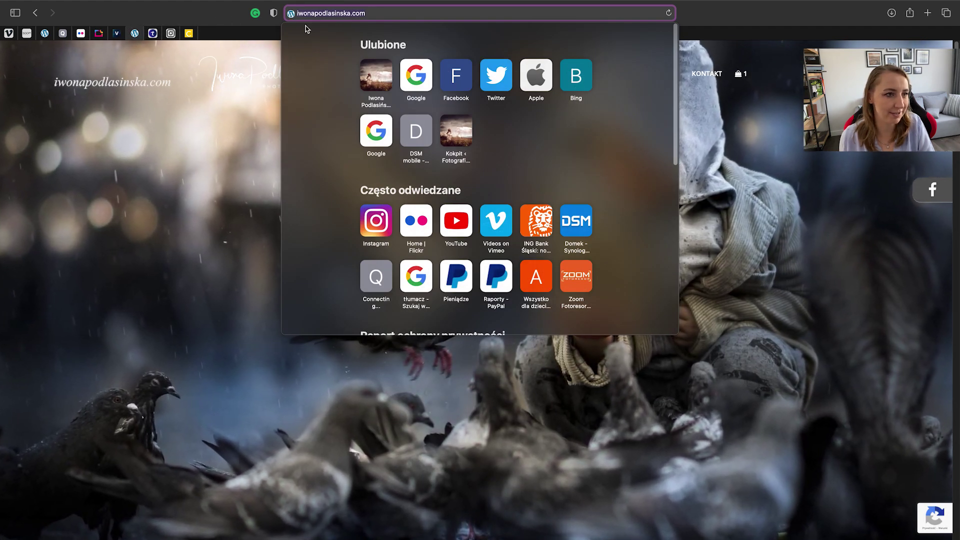
pyautogui.press('Escape')
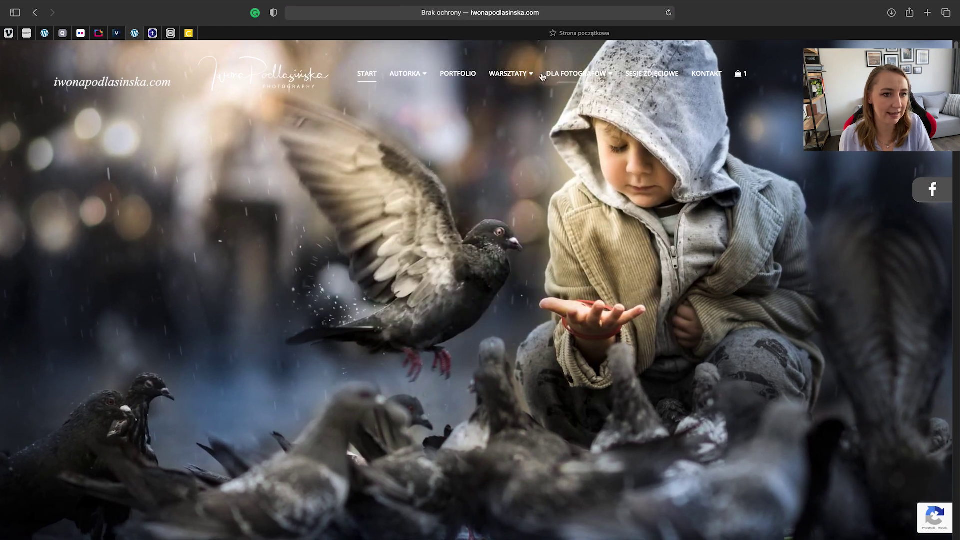
pyautogui.press('super+r')
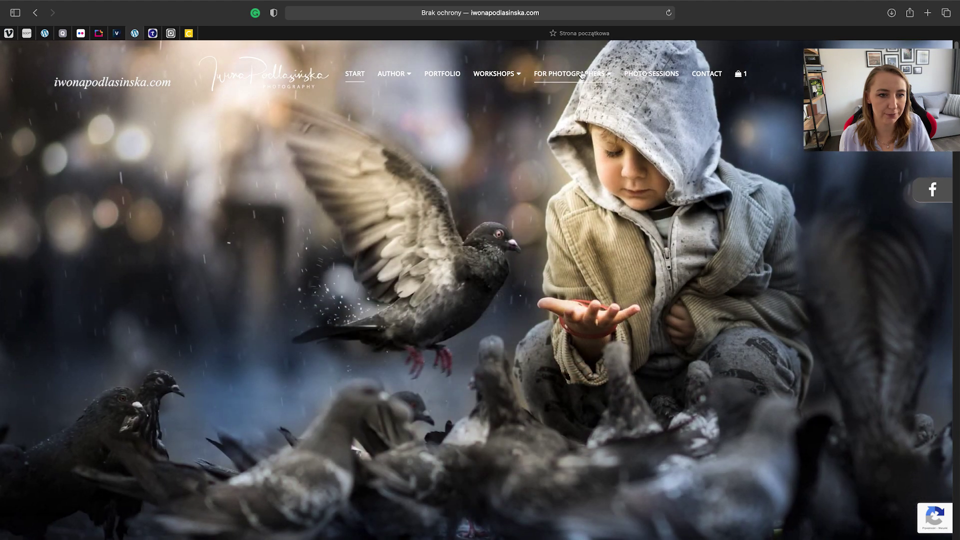
pyautogui.moveTo(550, 74)
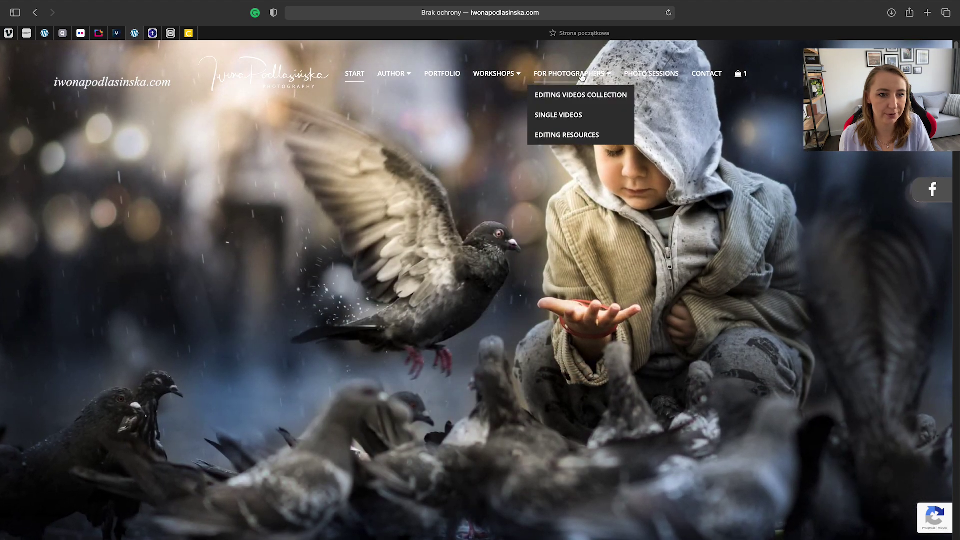
pyautogui.click(552, 134)
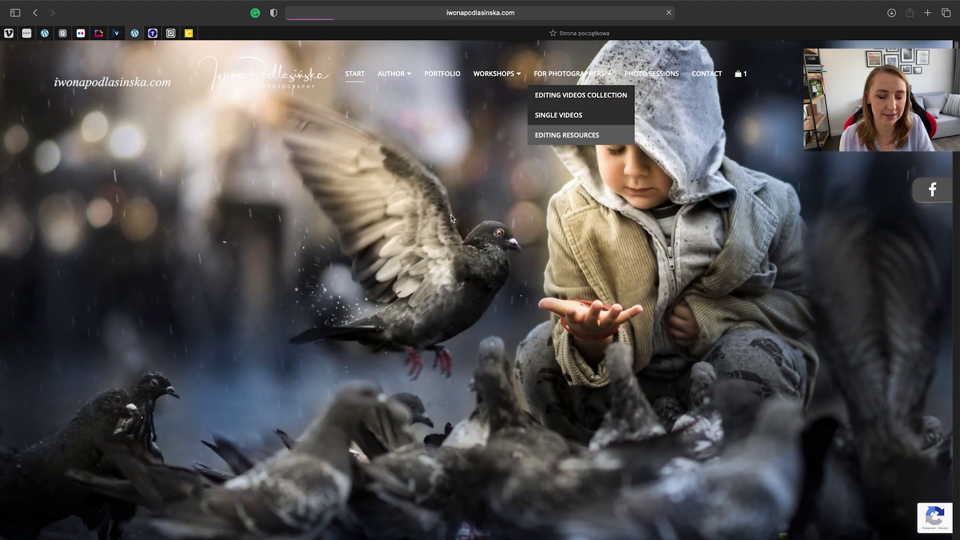
# - Look through the overlay sets on the Editing Resources page down to Frost Overlays, and return to Photoshop
pyautogui.scroll(-15, 433, 230)
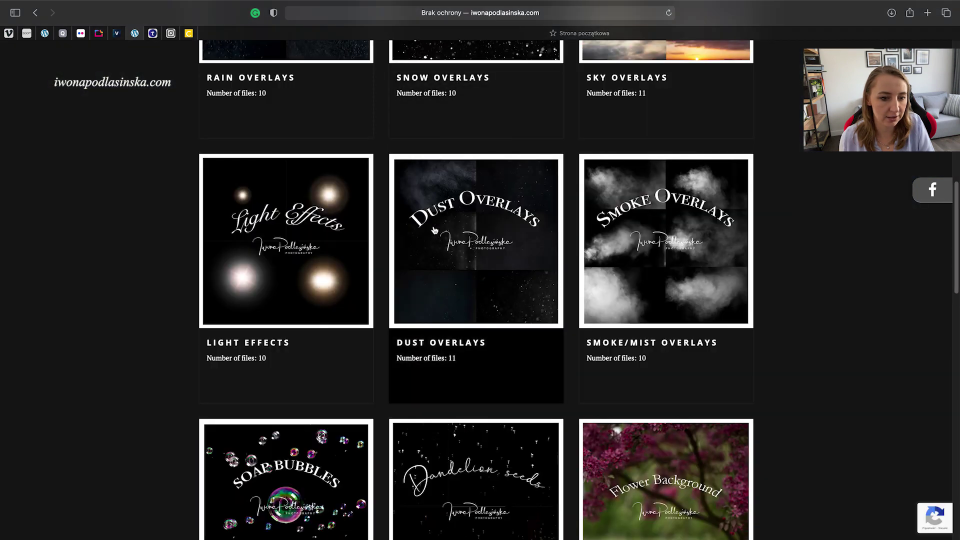
pyautogui.scroll(-7, 434, 230)
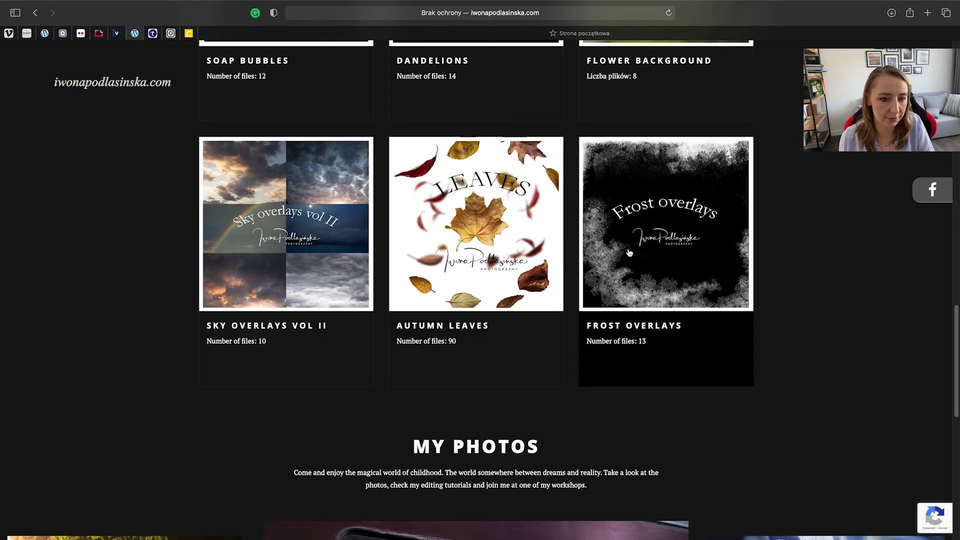
pyautogui.scroll(1, 683, 264)
pyautogui.moveTo(376, 526)
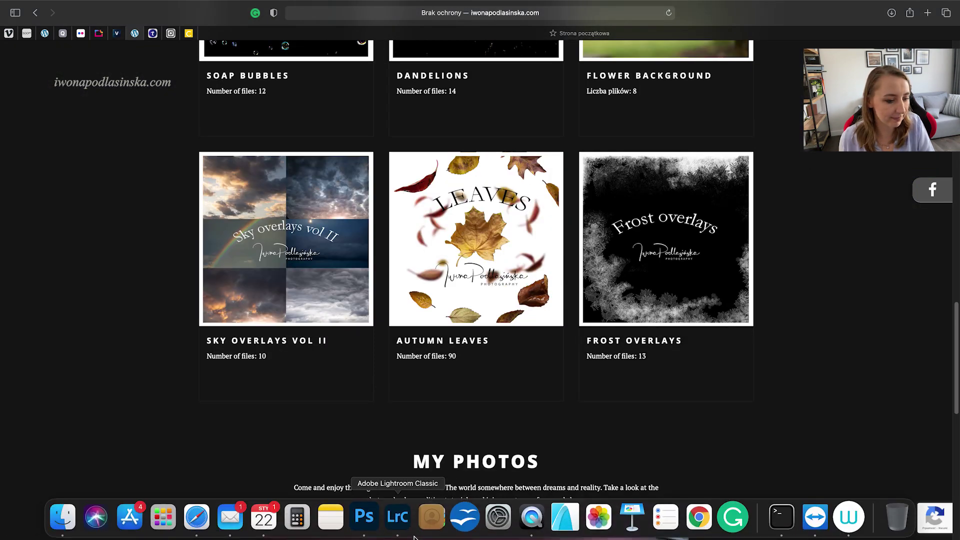
pyautogui.click(373, 522)
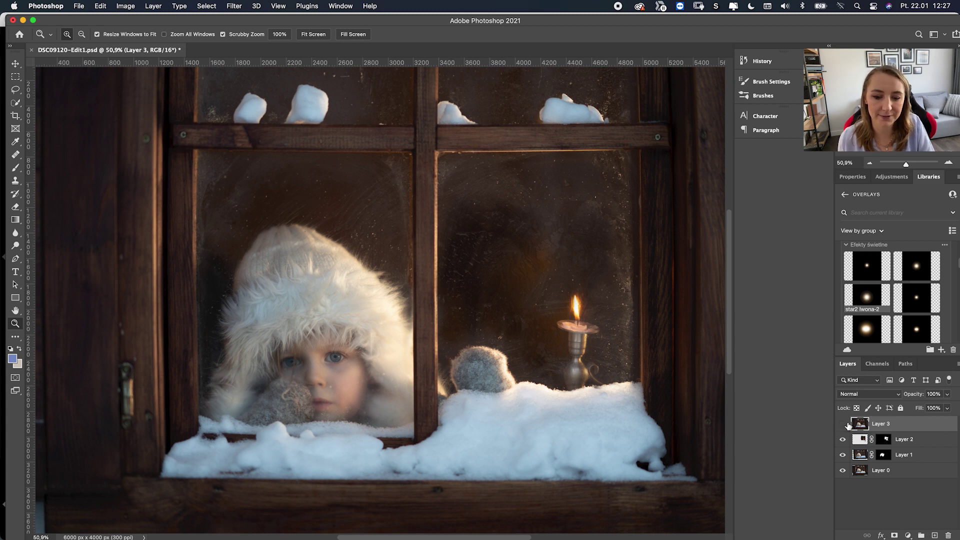
# - Hide Layer 3, Layer 2 and Layer 1 to view only the base photo on Layer 0
pyautogui.moveTo(842, 423); pyautogui.dragTo(842, 439)
pyautogui.click(843, 454)
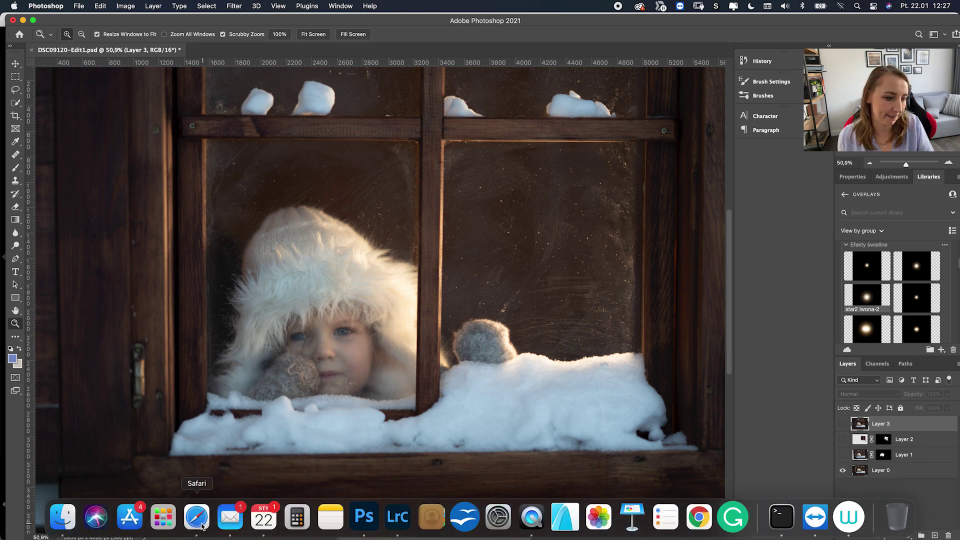
# - Switch to Safari and look through the Editing Videos Collection page of the photographer's website
pyautogui.click(201, 525)
pyautogui.scroll(15, 265, 165)
pyautogui.scroll(5, 265, 165)
pyautogui.moveTo(535, 76)
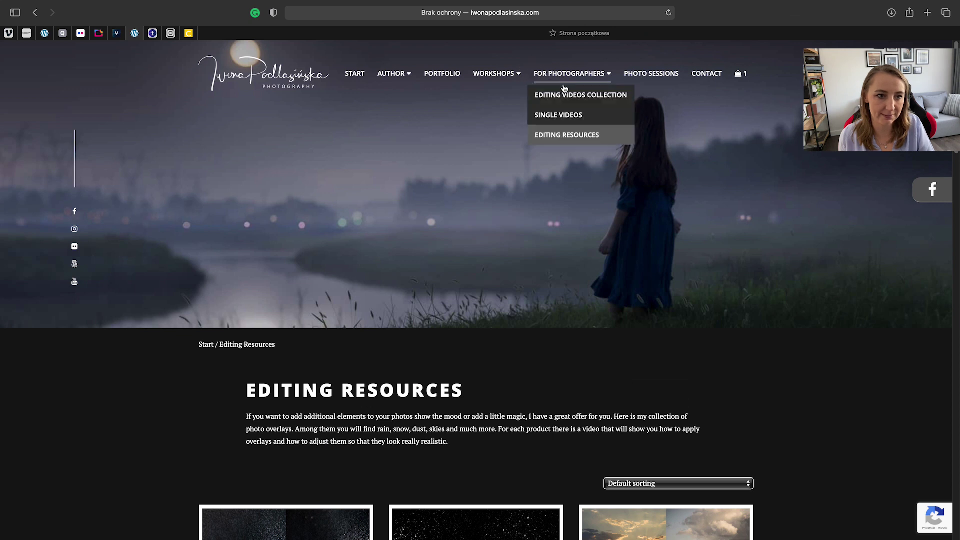
pyautogui.click(575, 98)
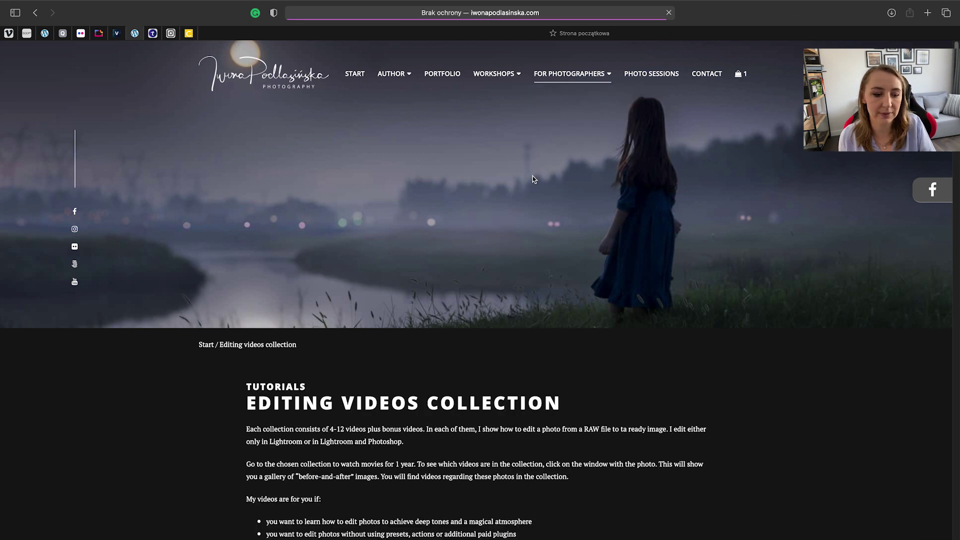
pyautogui.scroll(-15, 532, 176)
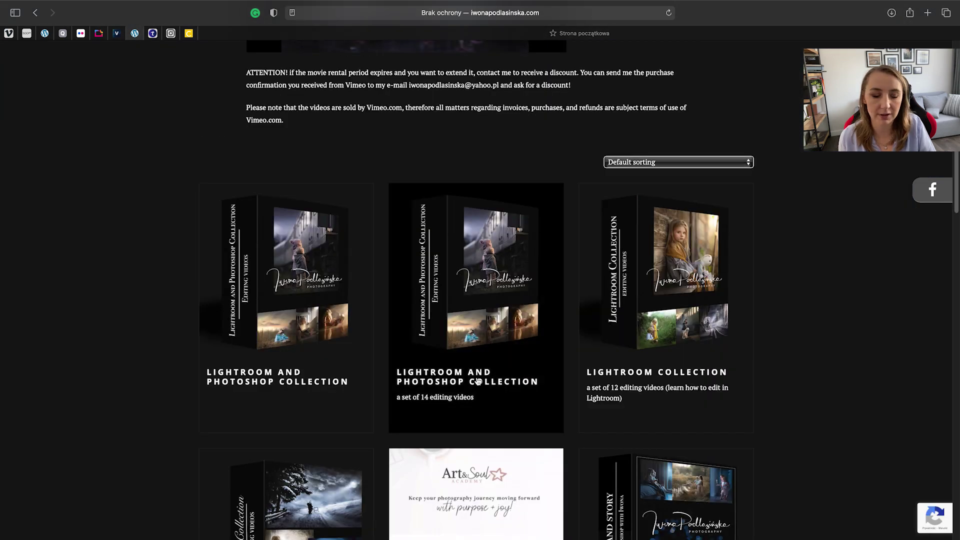
# - Switch to Lightroom Classic to view the finished DSC09120-Edit1.psd, and return to Photoshop with the whole canvas in view
pyautogui.click(399, 520)
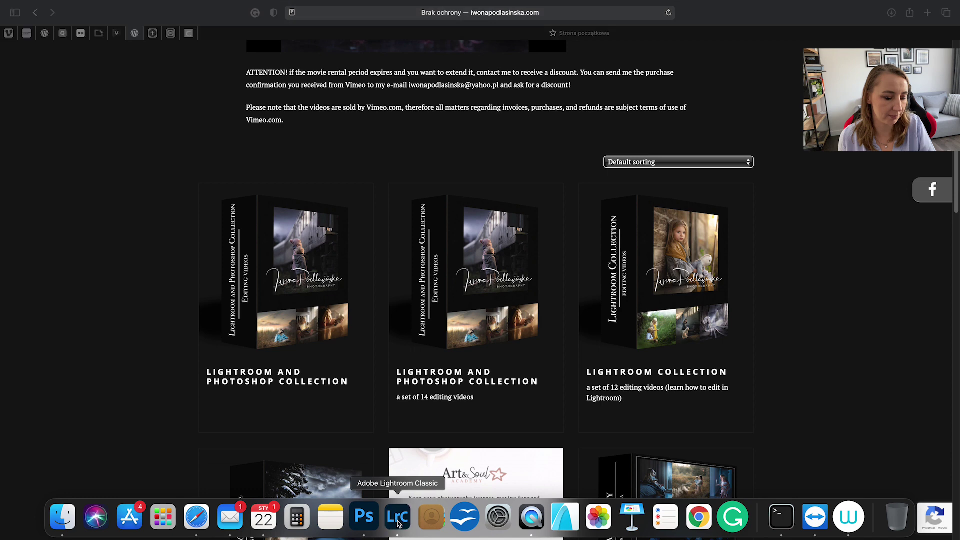
pyautogui.moveTo(390, 536)
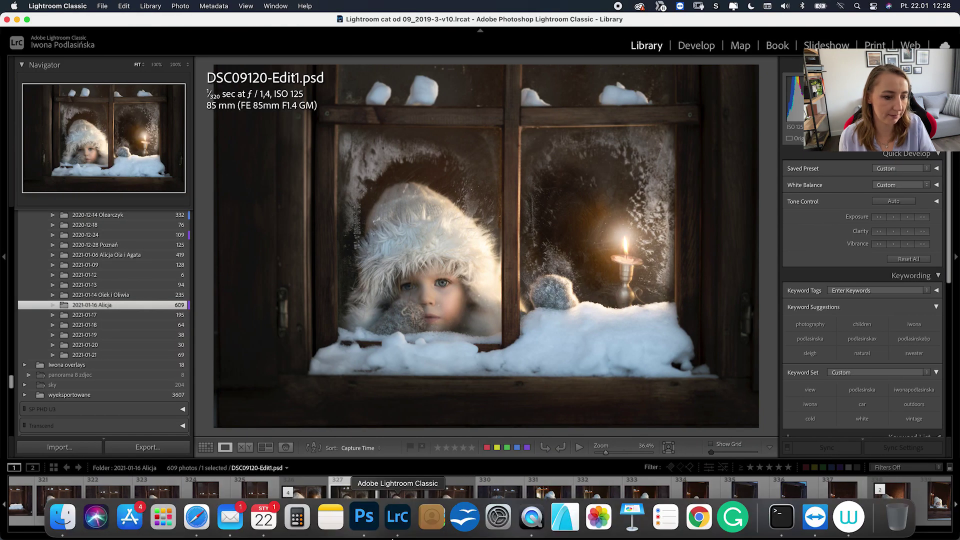
pyautogui.click(365, 521)
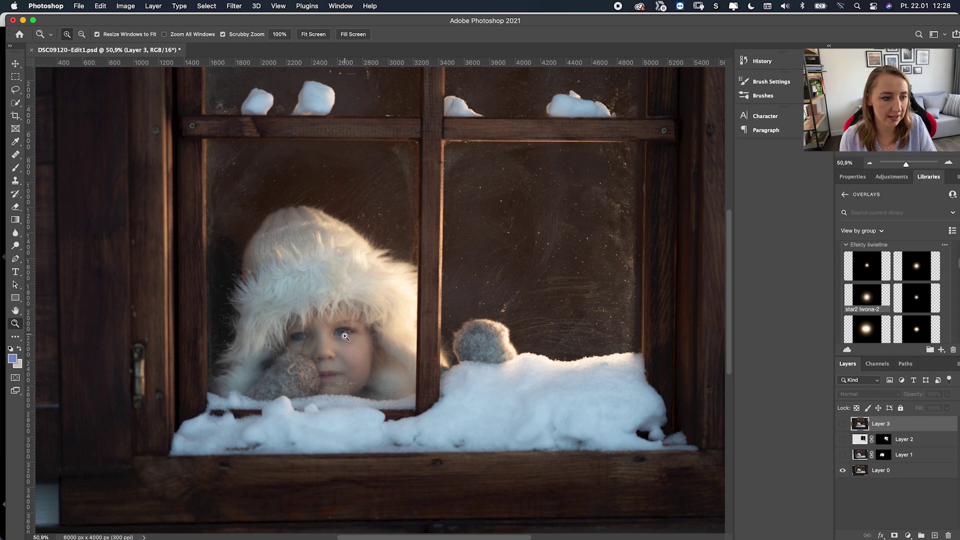
pyautogui.click(371, 335)
pyautogui.moveTo(368, 330); pyautogui.dragTo(338, 330)
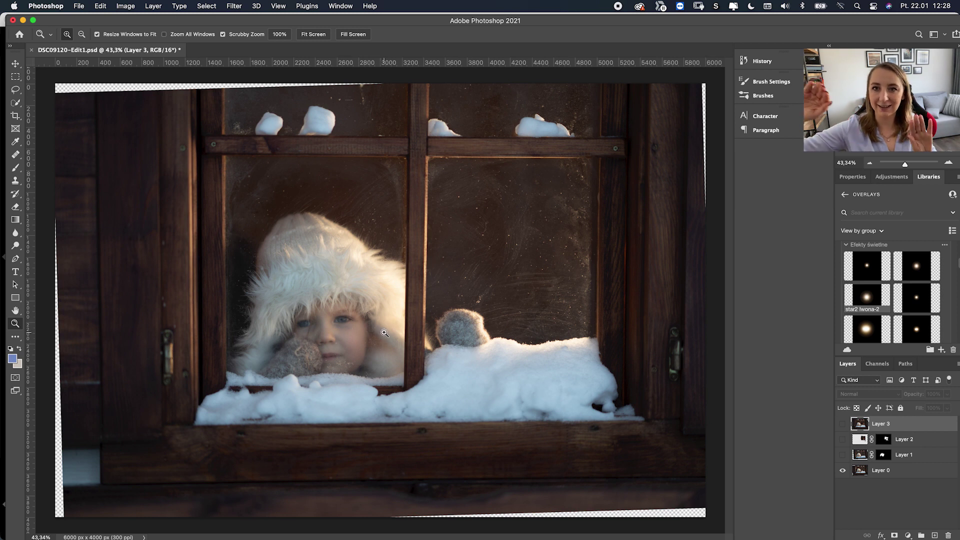
# - Show Layer 1, disable its layer mask to examine the full second photo, and enable the mask again
pyautogui.click(843, 454)
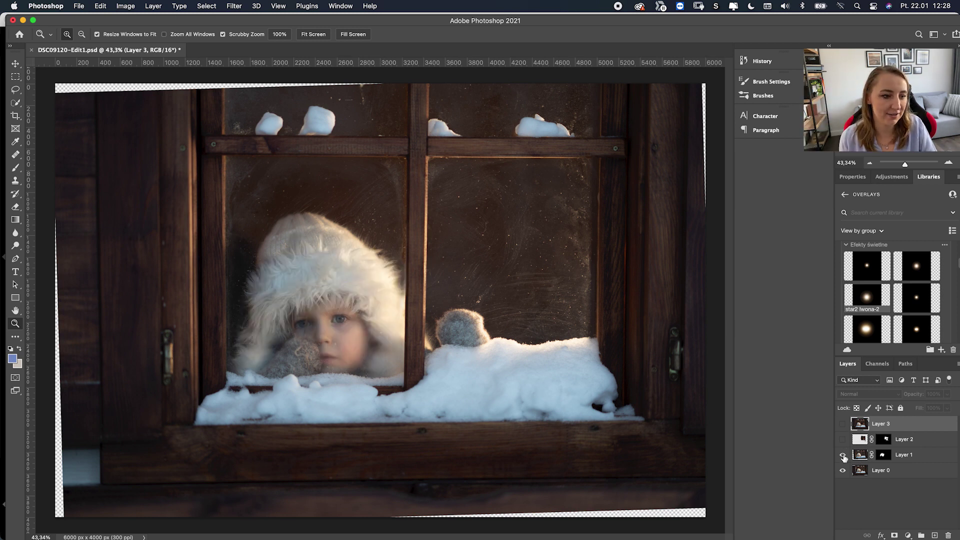
pyautogui.keyDown('shift'); pyautogui.click(882, 455); pyautogui.keyUp('shift')
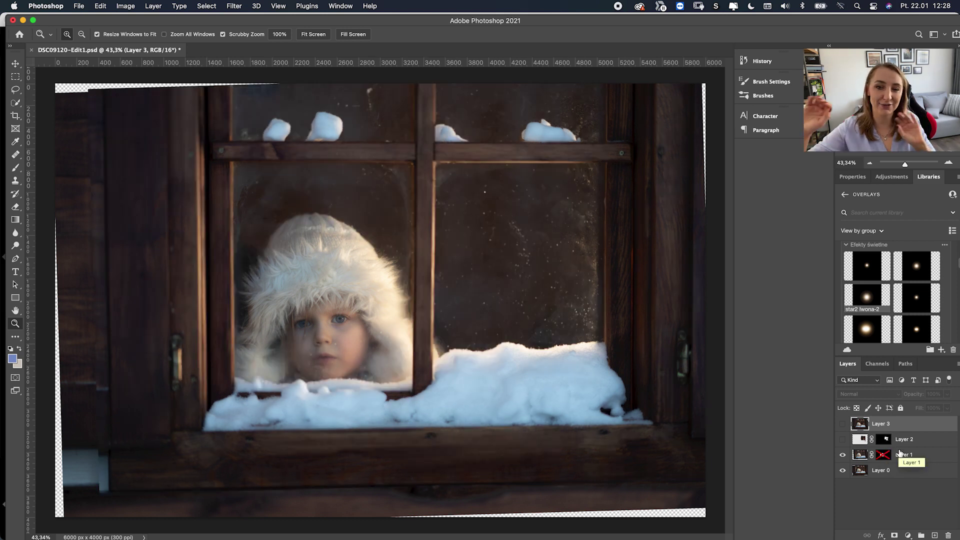
pyautogui.keyDown('shift'); pyautogui.click(881, 456); pyautogui.keyUp('shift')
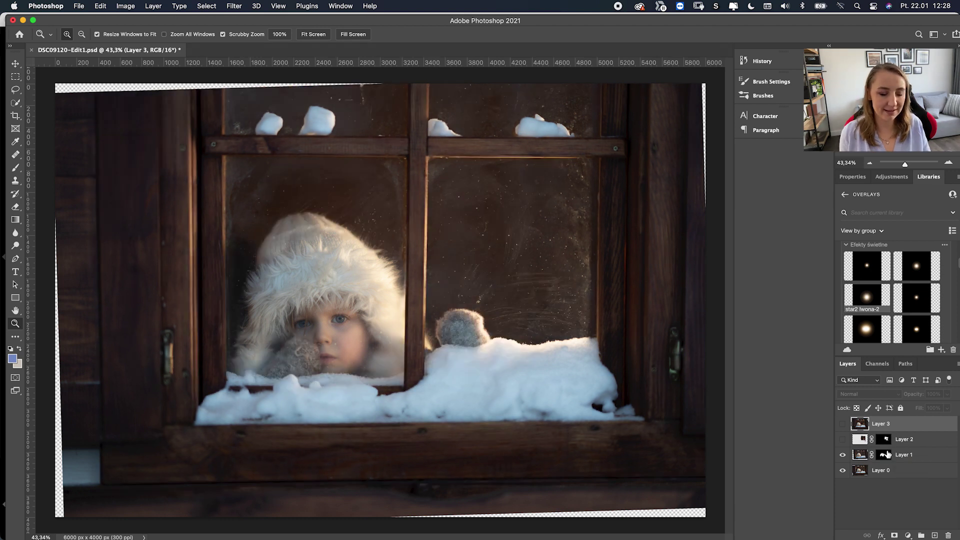
# - Show Layer 2 with the candle, check it with its layer mask disabled, re-enable the mask and show Layer 3
pyautogui.click(843, 439)
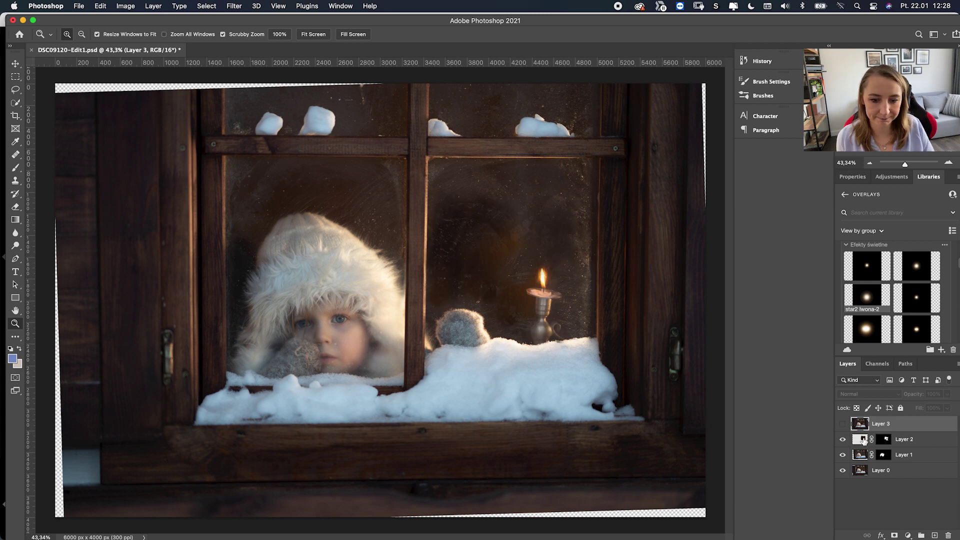
pyautogui.keyDown('super'); pyautogui.click(888, 440); pyautogui.keyUp('super')
pyautogui.keyDown('shift'); pyautogui.click(888, 440); pyautogui.keyUp('shift')
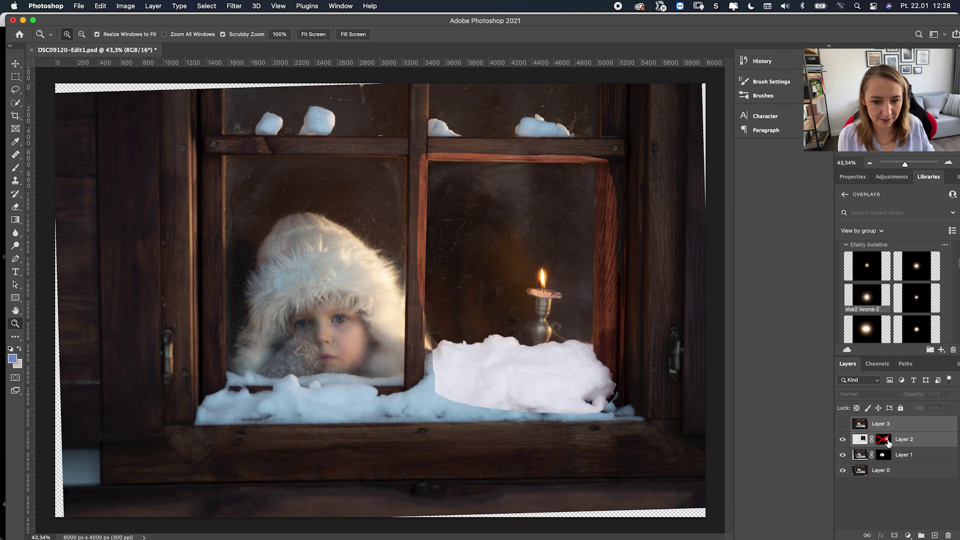
pyautogui.keyDown('shift'); pyautogui.click(888, 441); pyautogui.keyUp('shift')
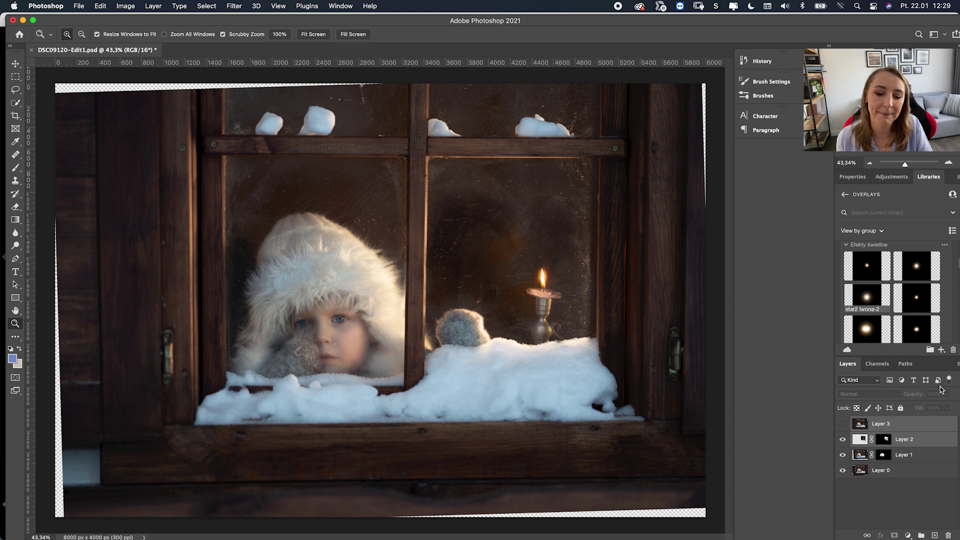
pyautogui.click(842, 424)
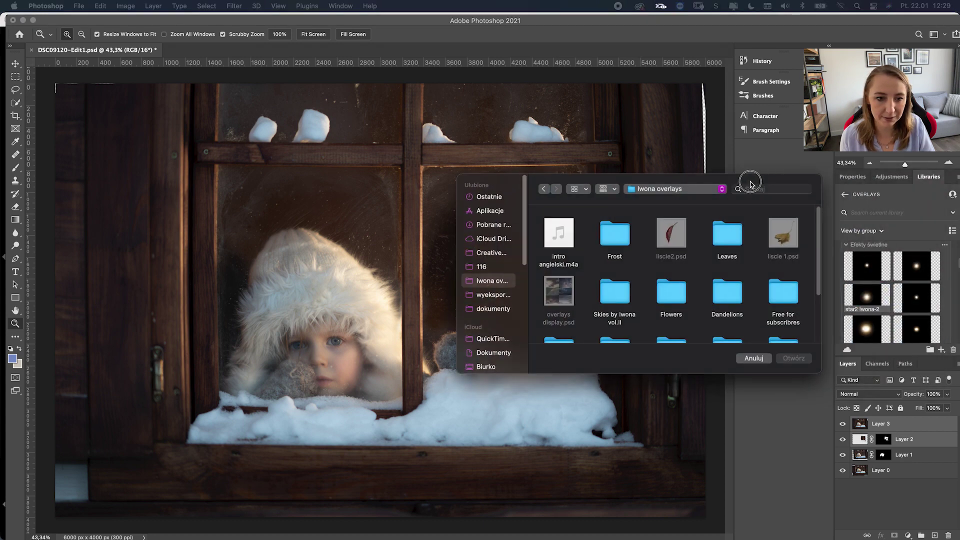
pyautogui.click(556, 245)
pyautogui.doubleClick(557, 245)
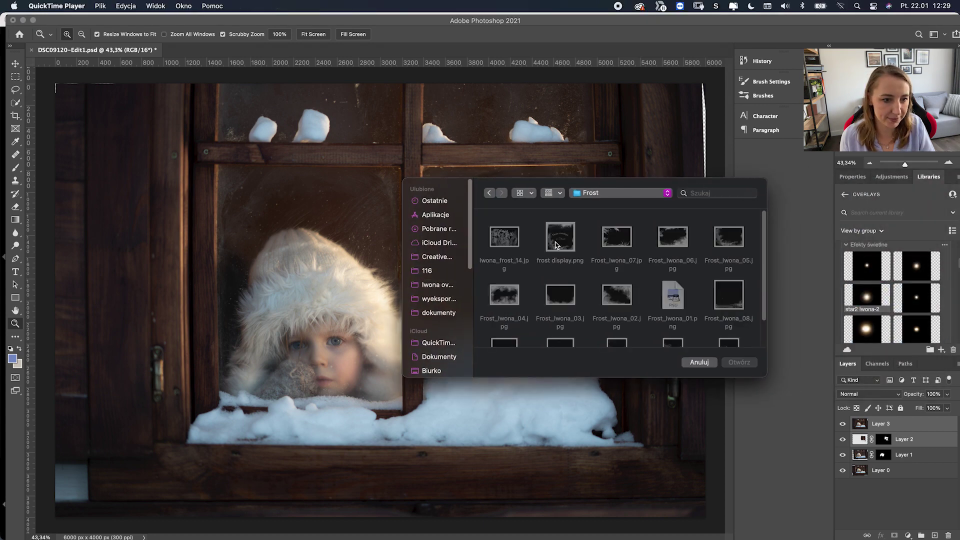
pyautogui.scroll(-3, 602, 236)
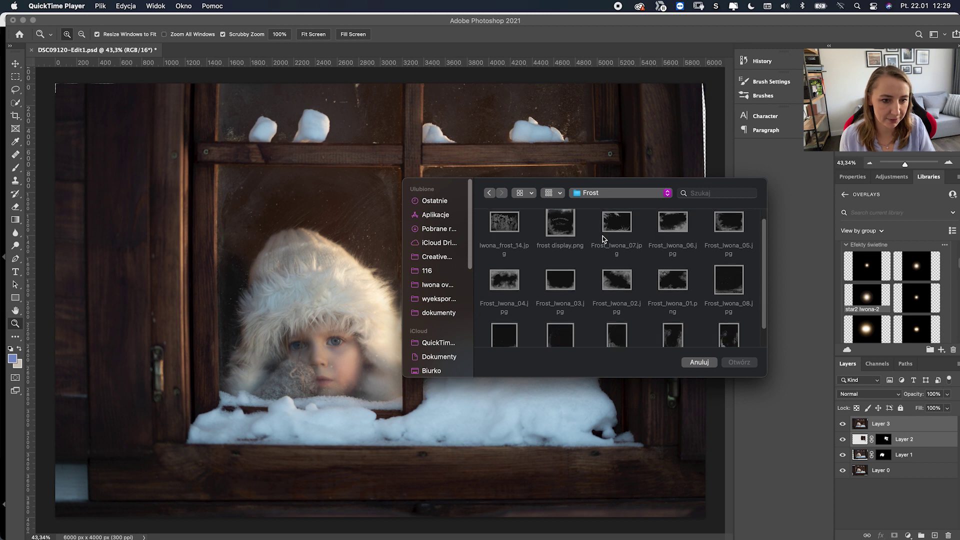
pyautogui.scroll(2, 602, 236)
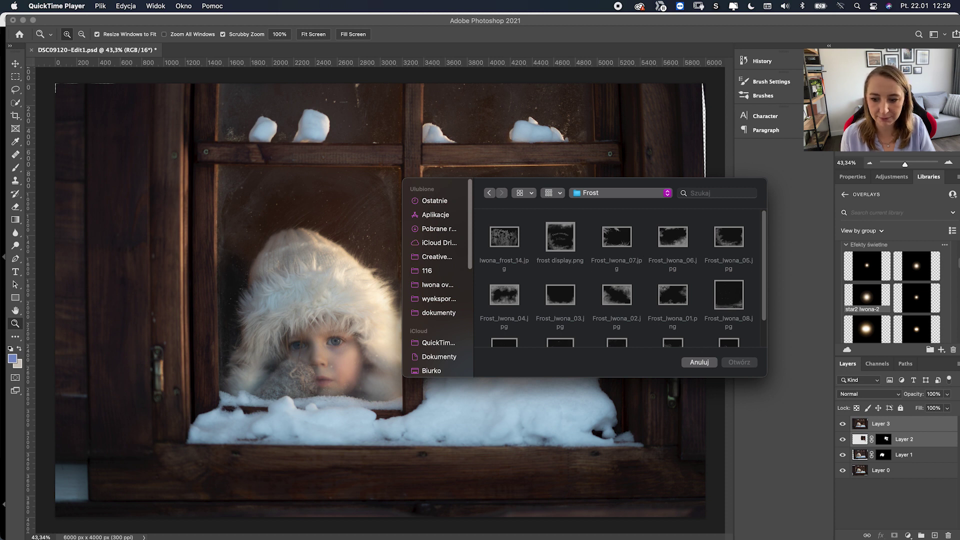
pyautogui.click(702, 360)
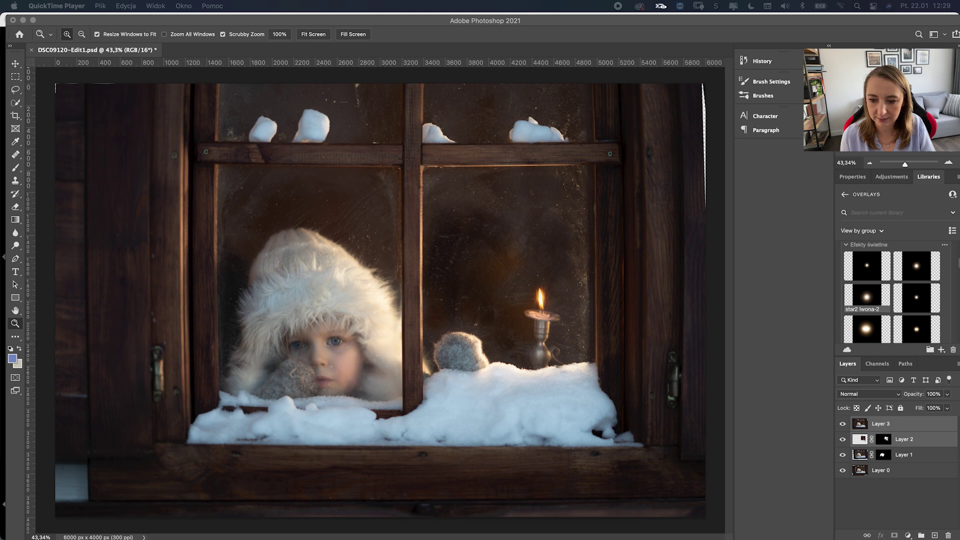
# - Switch to Finder, open the Frost folder inside the overlays folder and show its files in gallery view
pyautogui.press('super+Tab')
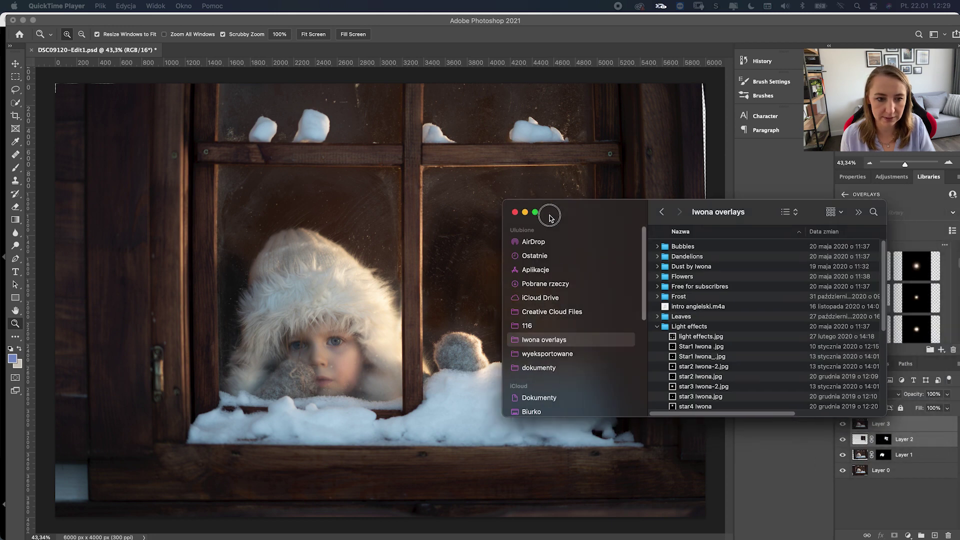
pyautogui.moveTo(551, 212); pyautogui.dragTo(411, 212)
pyautogui.click(549, 295)
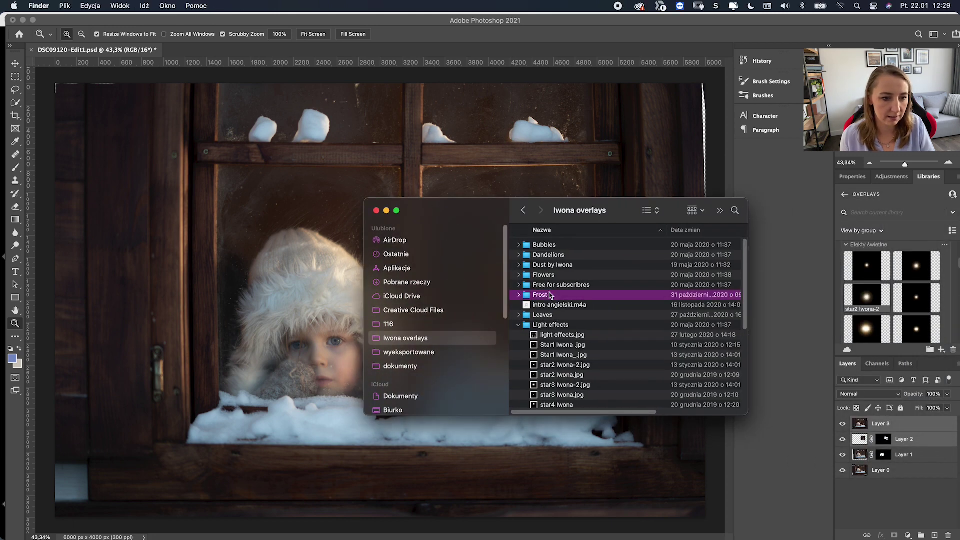
pyautogui.doubleClick(549, 294)
pyautogui.click(655, 211)
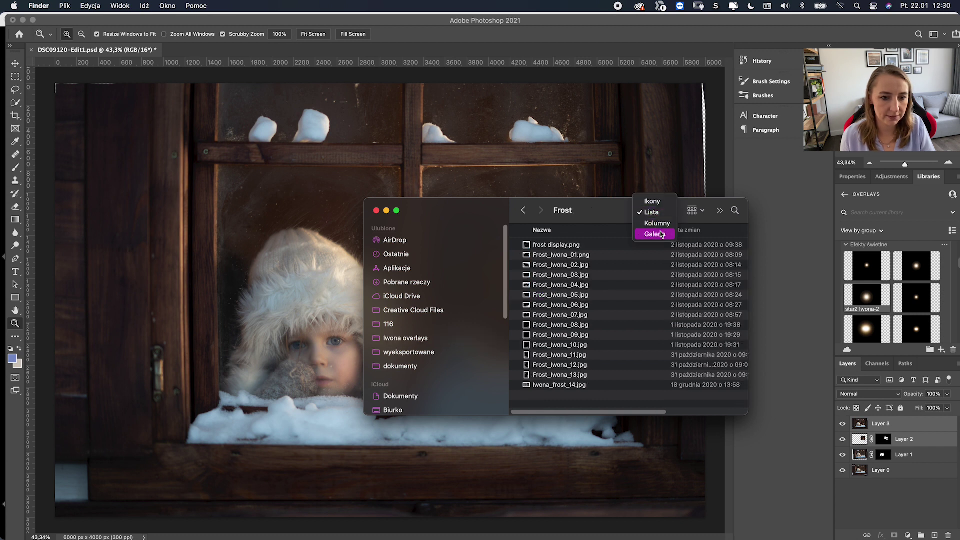
pyautogui.click(661, 234)
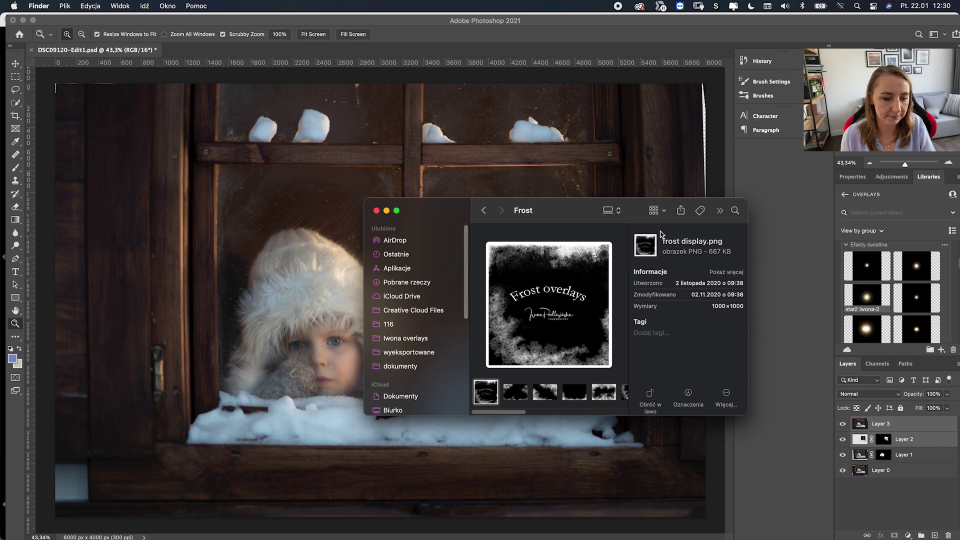
# - Preview the frost overlay images in the Frost folder one after another, finishing on the overlay numbered 12
pyautogui.click(515, 391)
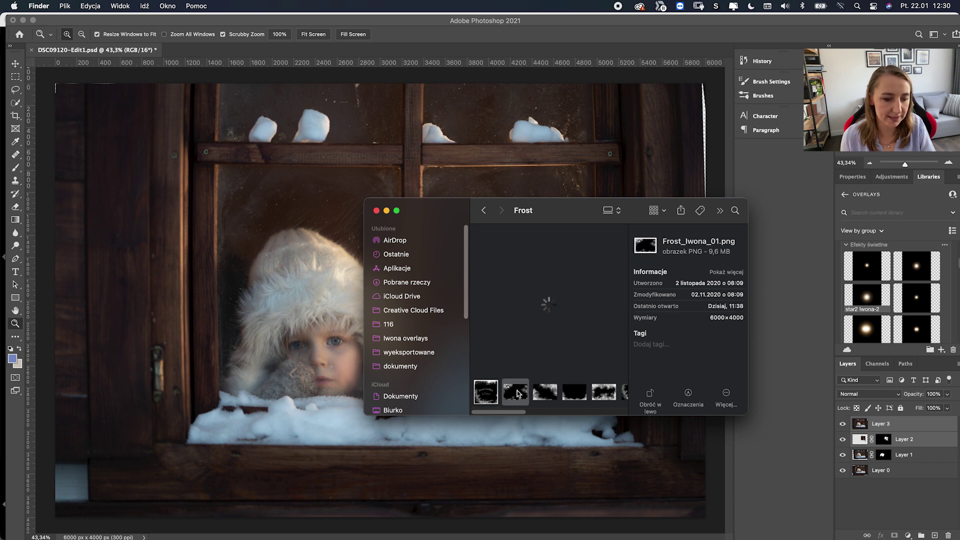
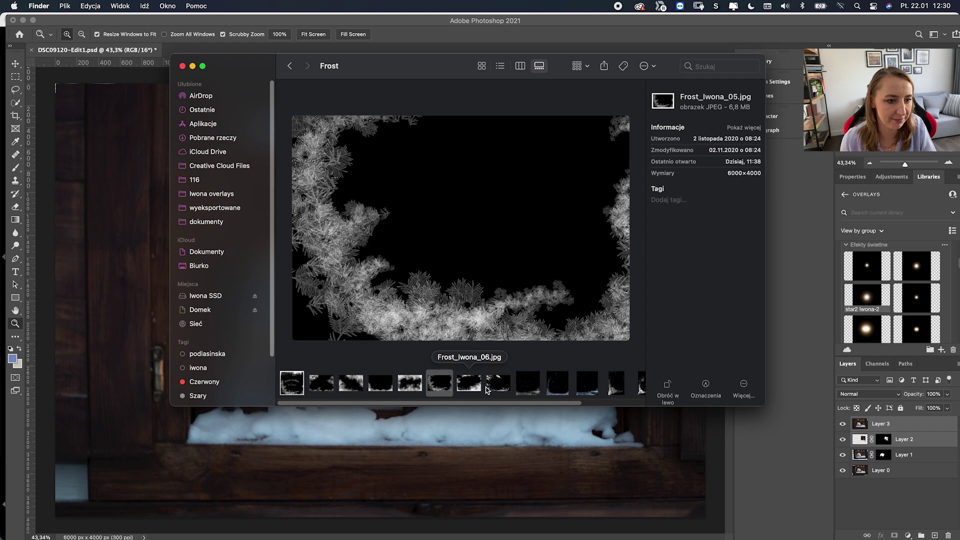
pyautogui.click(531, 386)
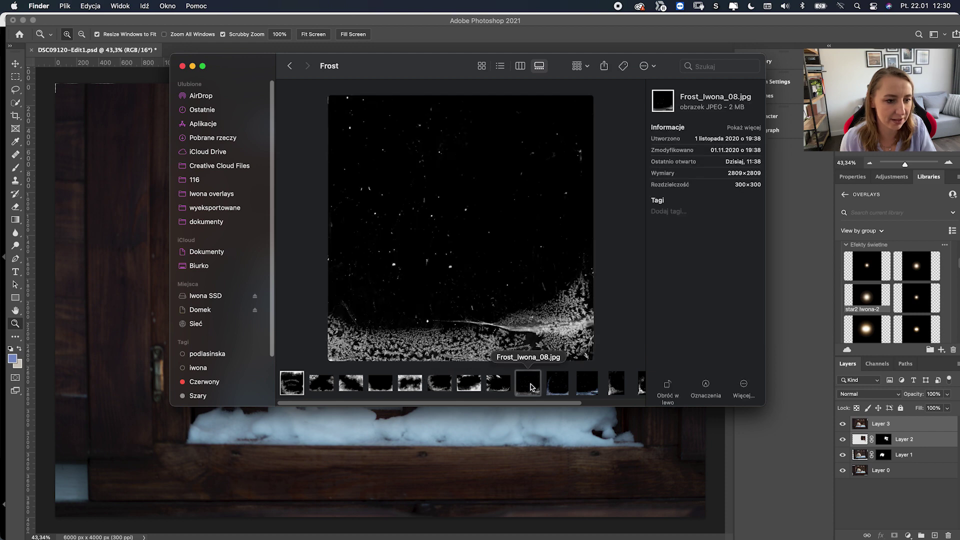
pyautogui.click(567, 386)
pyautogui.click(615, 388)
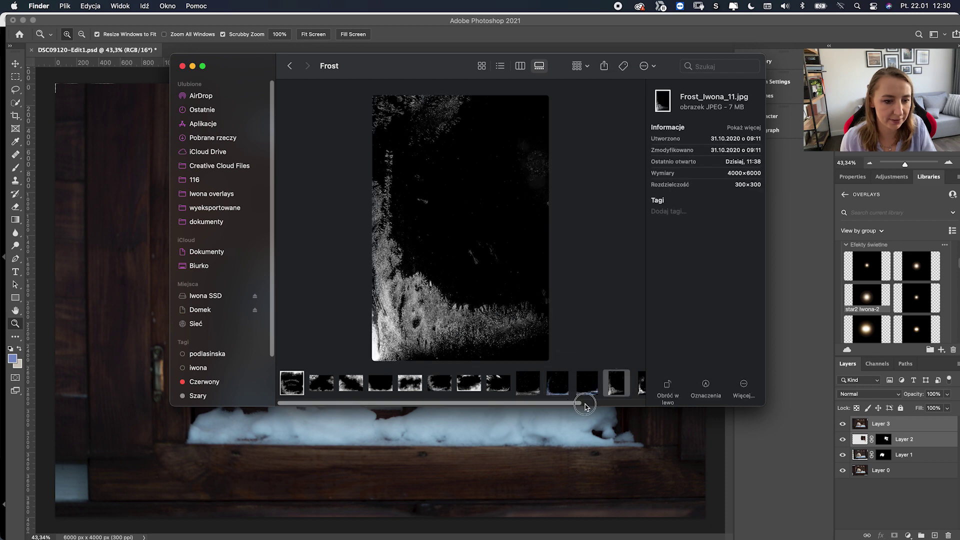
pyautogui.moveTo(577, 403); pyautogui.dragTo(639, 403)
pyautogui.click(570, 384)
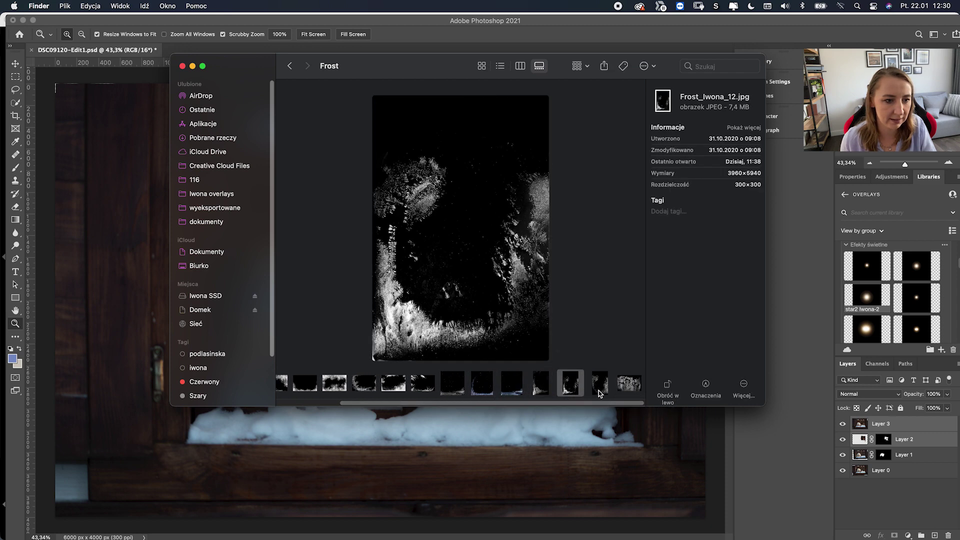
pyautogui.click(600, 394)
pyautogui.click(624, 391)
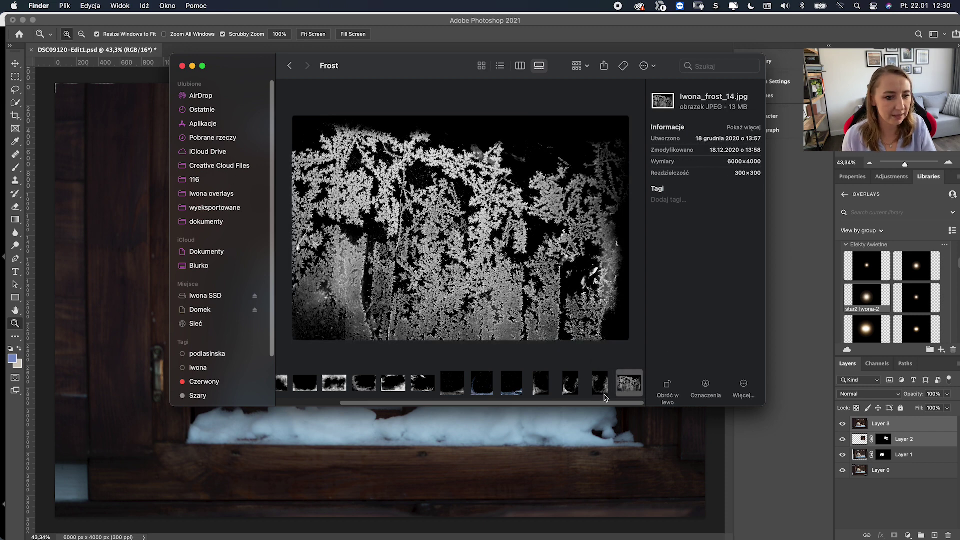
pyautogui.click(600, 388)
pyautogui.click(568, 386)
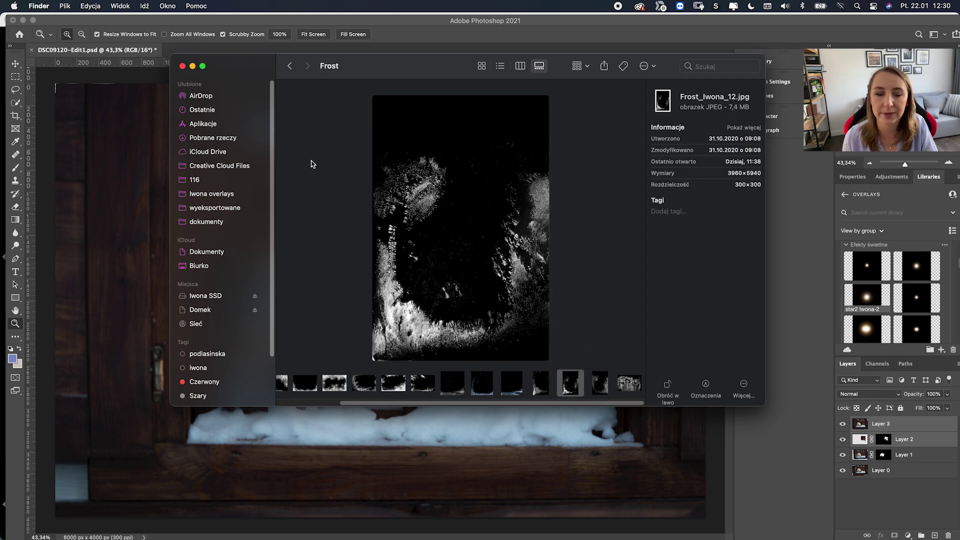
# - Return to Photoshop, collapse the Efekty świetlne group in the OVERLAYS library and look over the Frost group
pyautogui.click(193, 66)
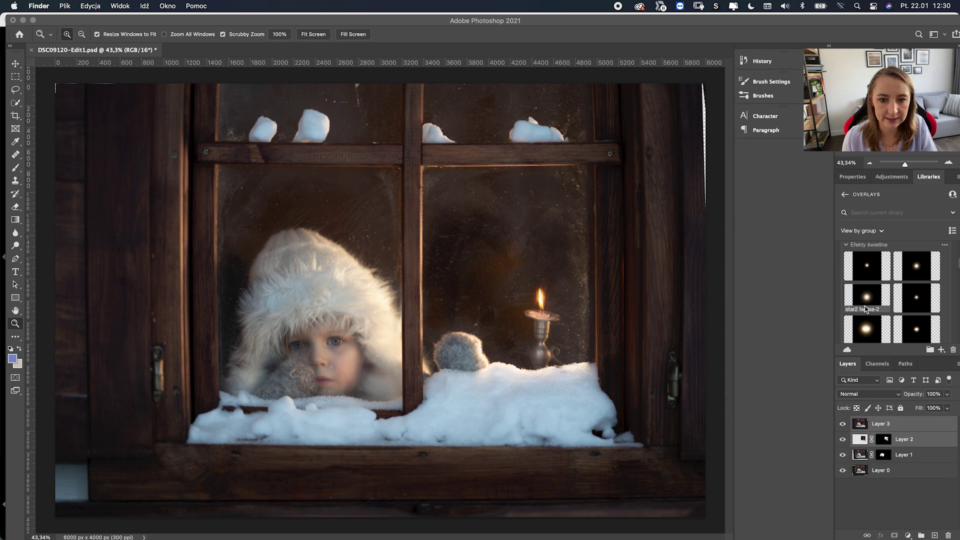
pyautogui.click(844, 271)
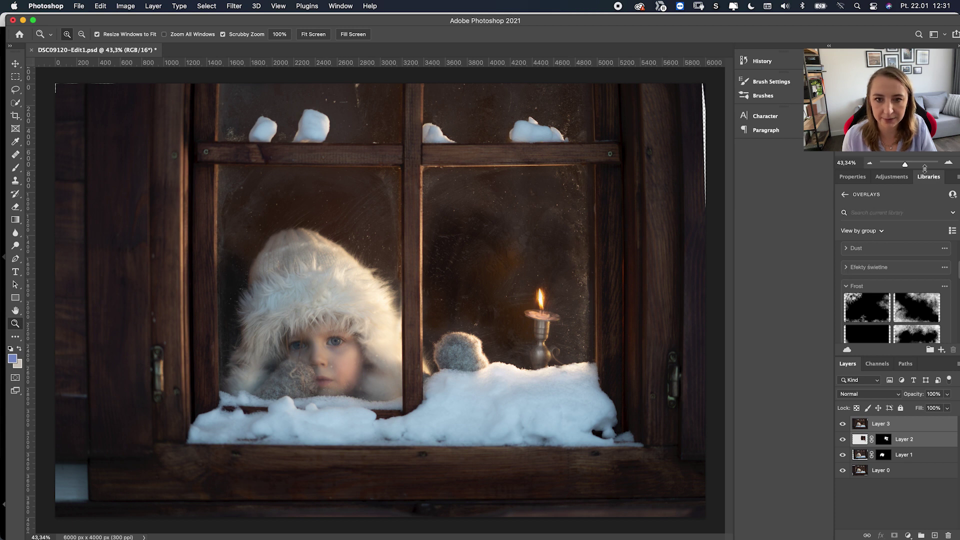
pyautogui.doubleClick(203, 22)
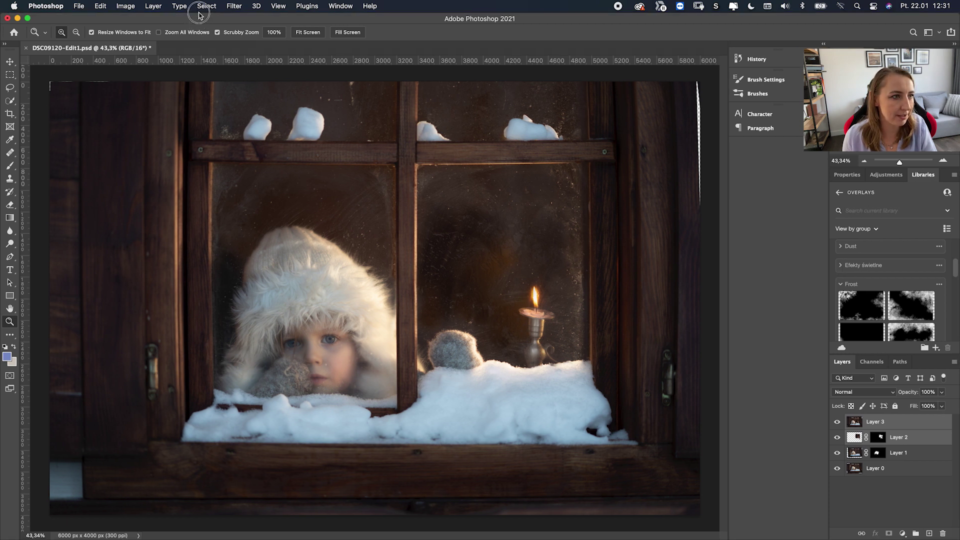
pyautogui.click(330, 7)
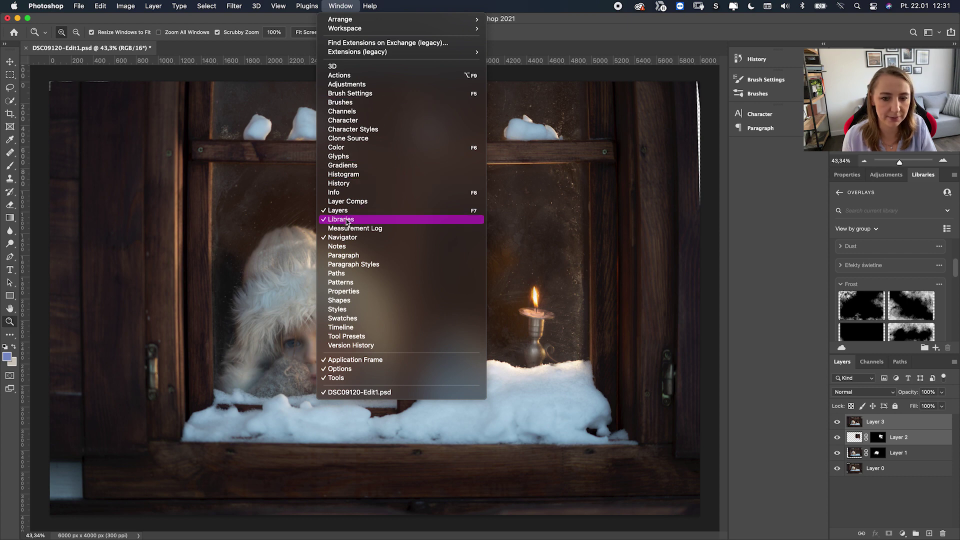
pyautogui.click(754, 188)
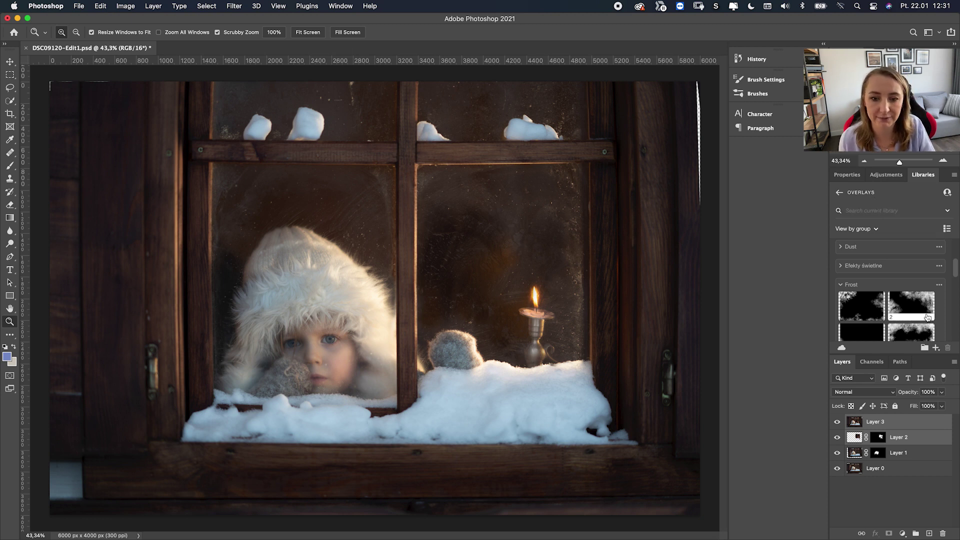
pyautogui.scroll(-1, 927, 314)
pyautogui.scroll(-1, 927, 314)
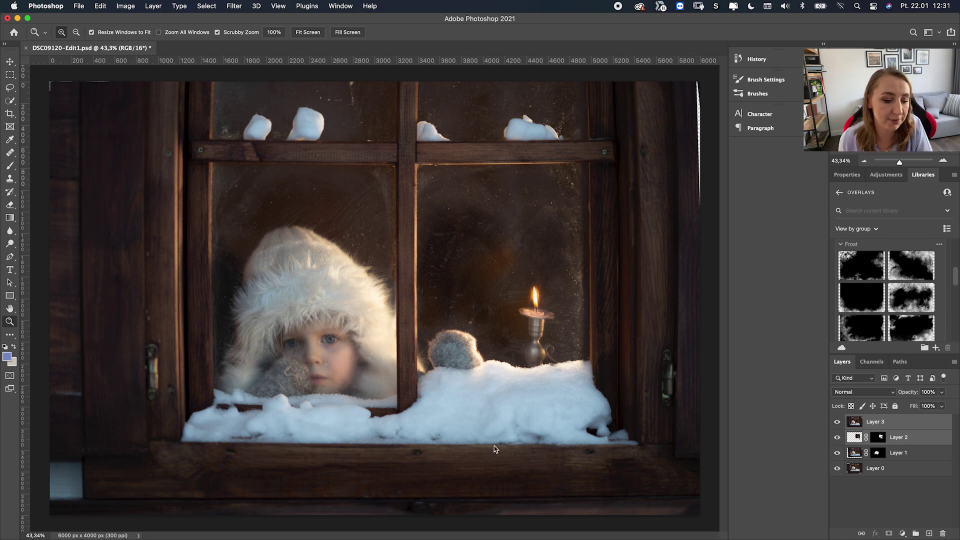
# - Place the frost overlay file numbered 12 from the Finder's Frost folder into the Photoshop composite
pyautogui.moveTo(415, 522)
pyautogui.click(46, 522)
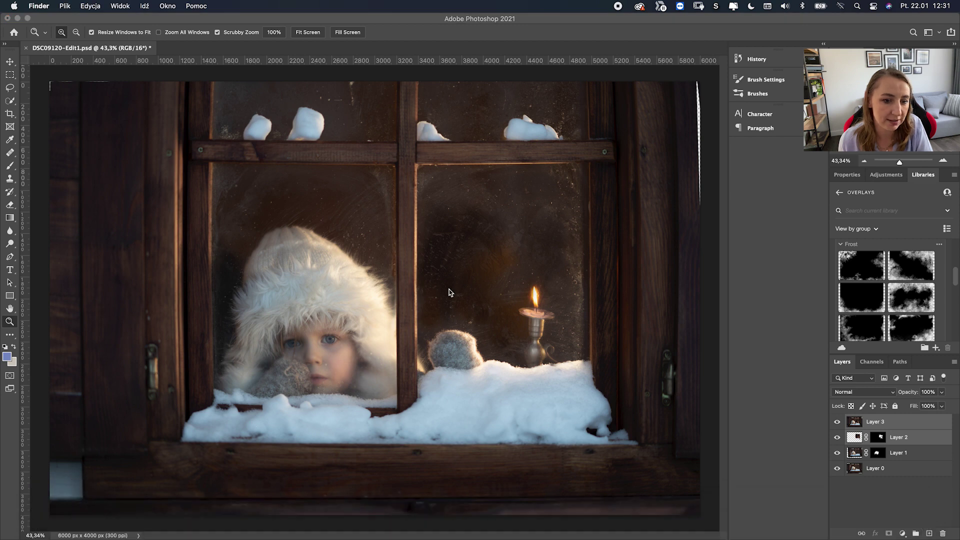
pyautogui.moveTo(568, 386); pyautogui.dragTo(368, 305)
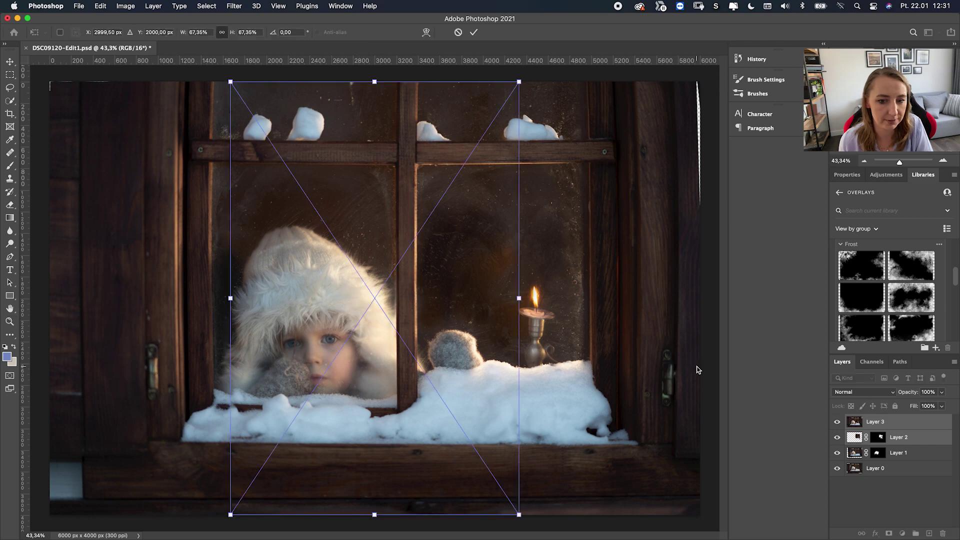
# - Scale the placed frost overlay to about 39%, position it over the window pane with the child and commit the placement
pyautogui.moveTo(516, 82); pyautogui.dragTo(378, 229)
pyautogui.moveTo(351, 316); pyautogui.dragTo(321, 220)
pyautogui.moveTo(384, 298); pyautogui.dragTo(398, 300)
pyautogui.moveTo(285, 362); pyautogui.dragTo(298, 325)
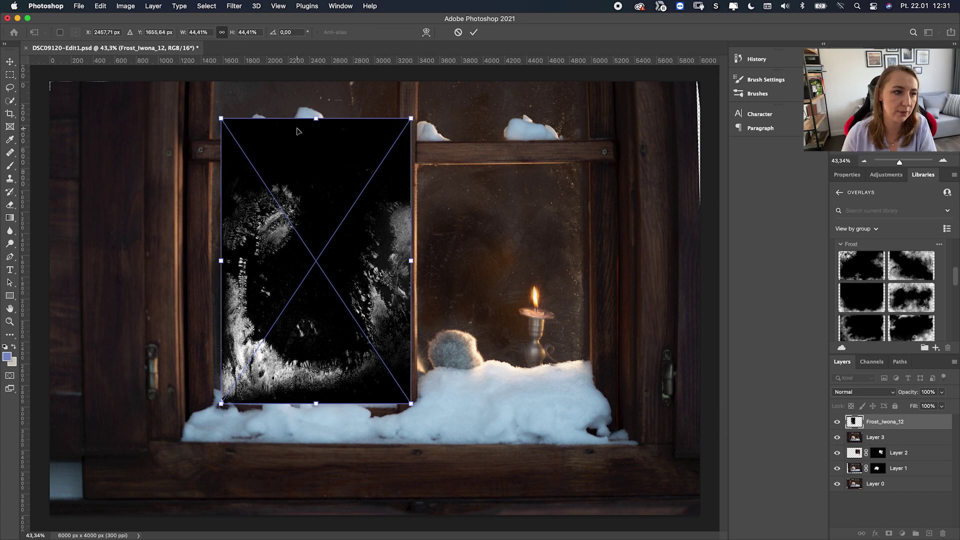
pyautogui.moveTo(406, 121); pyautogui.dragTo(380, 146)
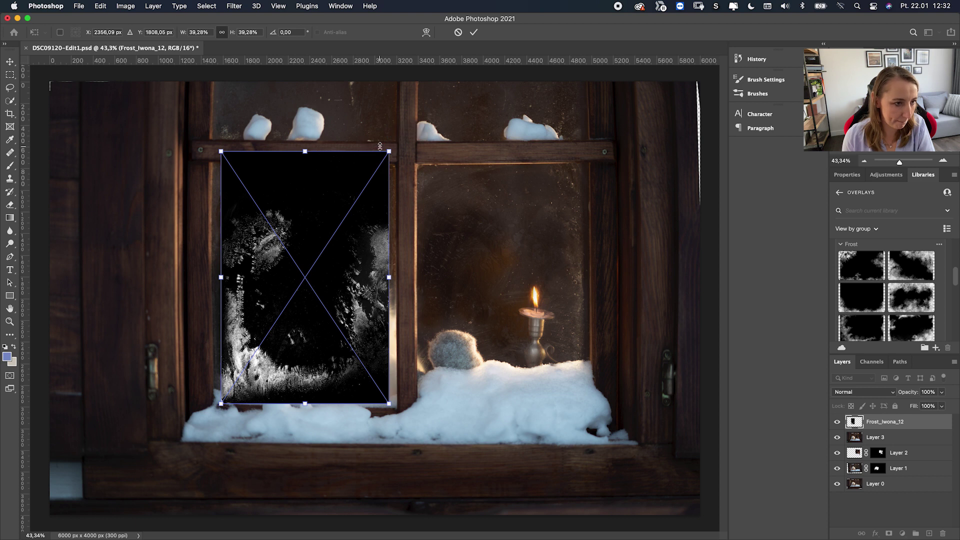
pyautogui.click(474, 32)
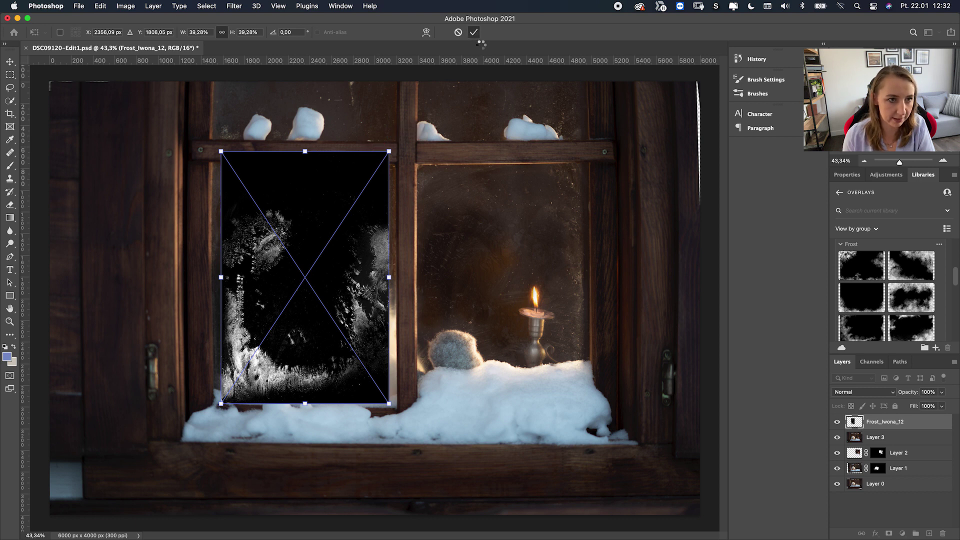
# - Transform the frost overlay again and scale it down to about 38%
pyautogui.moveTo(287, 203); pyautogui.dragTo(359, 171)
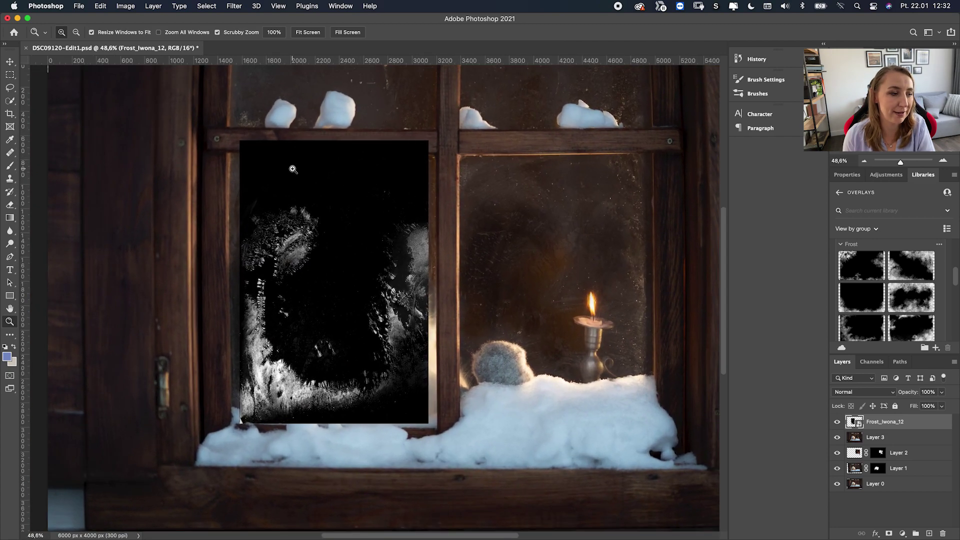
pyautogui.click(101, 6)
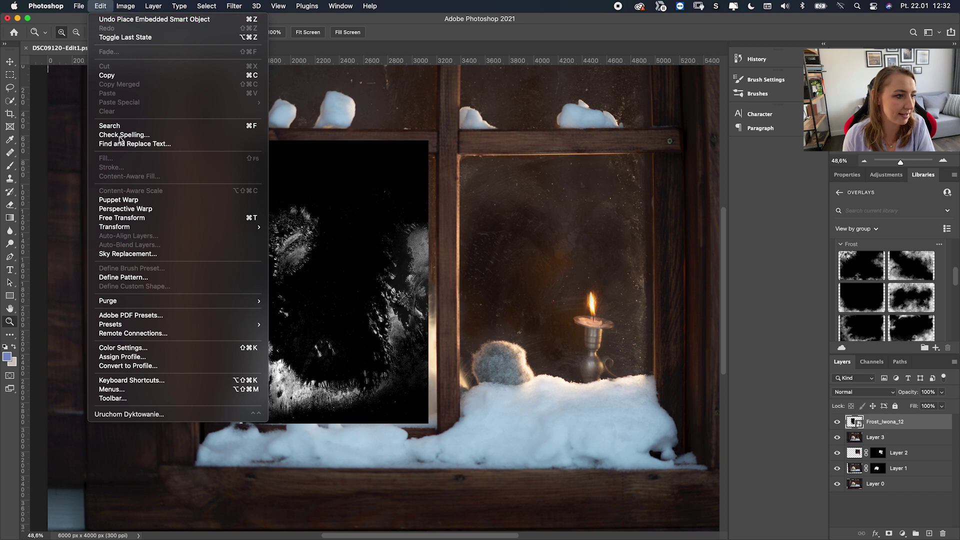
pyautogui.moveTo(121, 228)
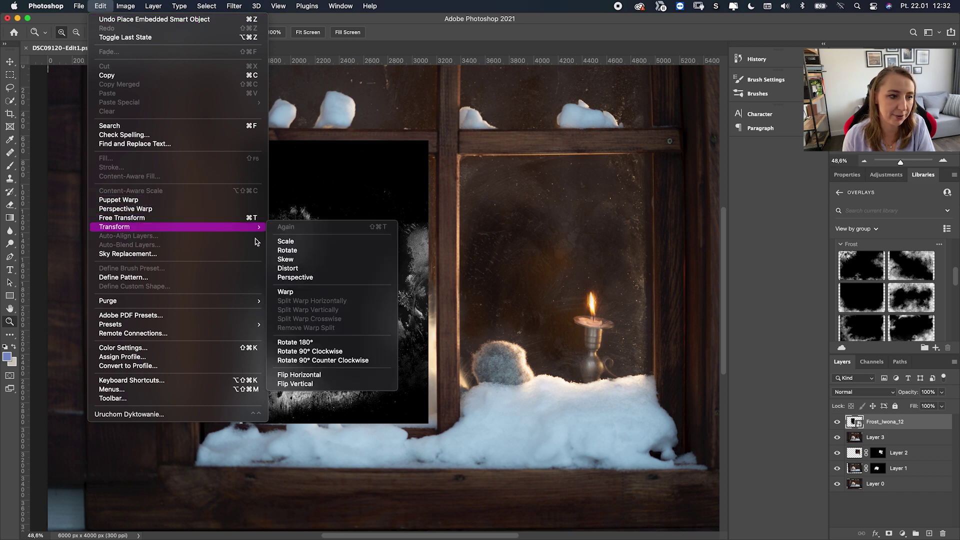
pyautogui.click(284, 241)
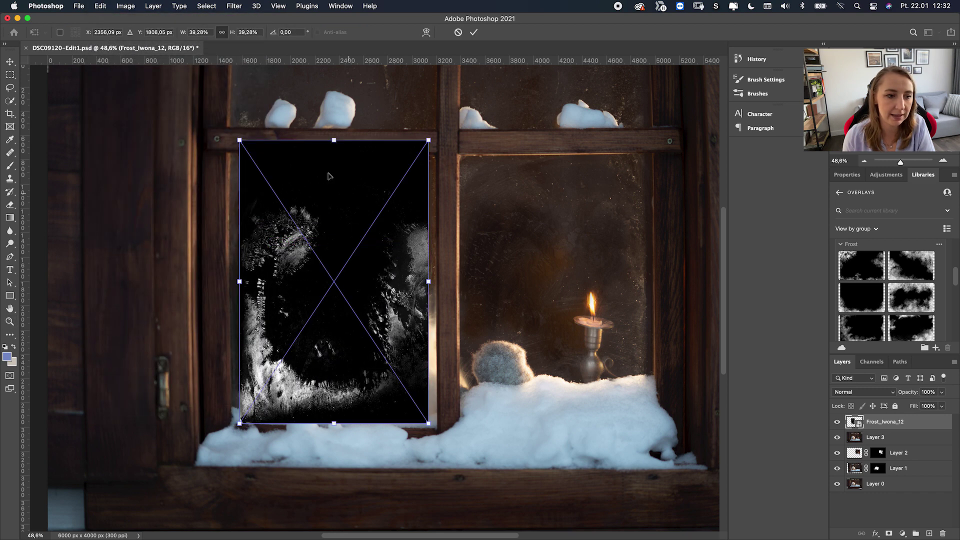
pyautogui.moveTo(426, 139)
pyautogui.mouseDown()
pyautogui.moveTo(428, 155)
pyautogui.moveTo(436, 148)
pyautogui.mouseUp()
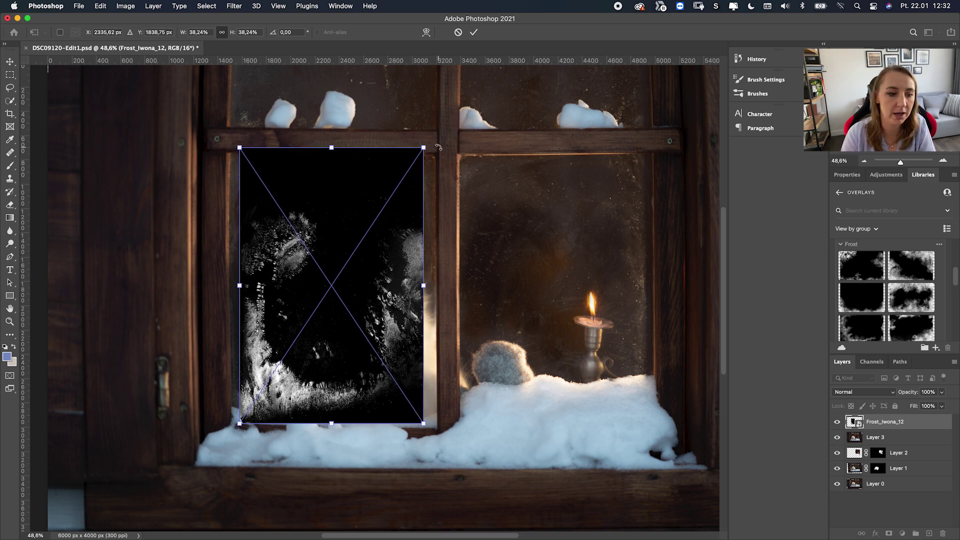
# - Flip the frost overlay vertically, enlarge it to about 43% to span the child's window pane and commit the transformation
pyautogui.rightClick(318, 271)
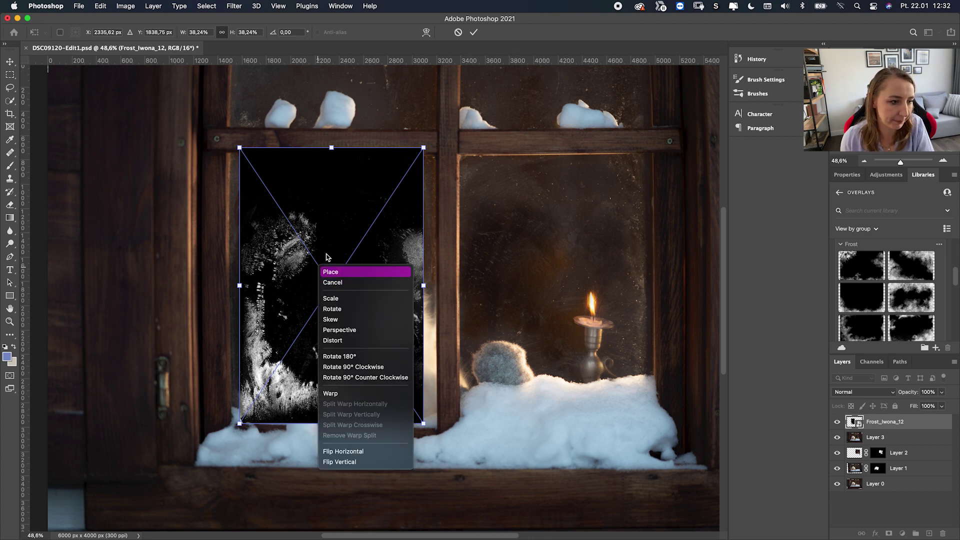
pyautogui.click(330, 461)
pyautogui.moveTo(301, 348); pyautogui.dragTo(291, 323)
pyautogui.moveTo(411, 295); pyautogui.dragTo(433, 294)
pyautogui.moveTo(356, 255); pyautogui.dragTo(354, 270)
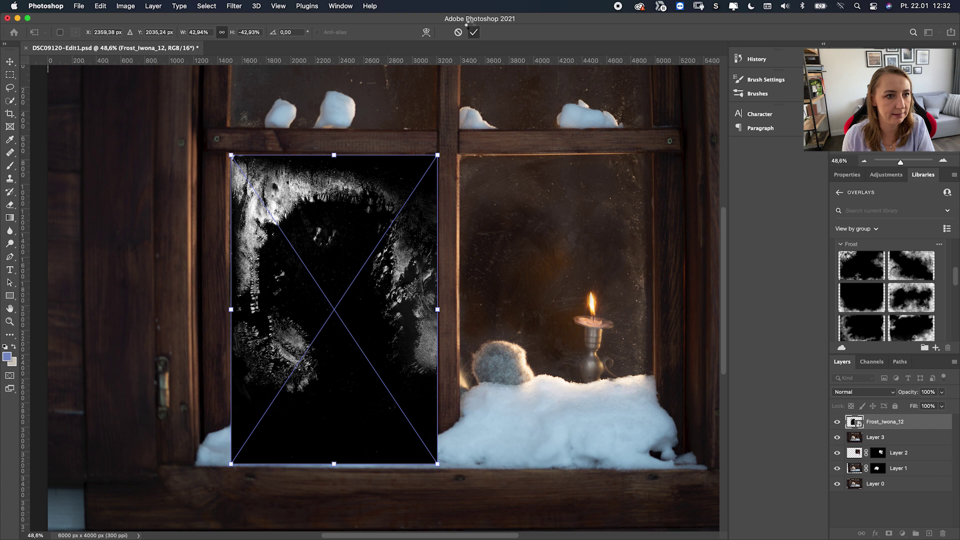
pyautogui.click(472, 32)
pyautogui.press('z')
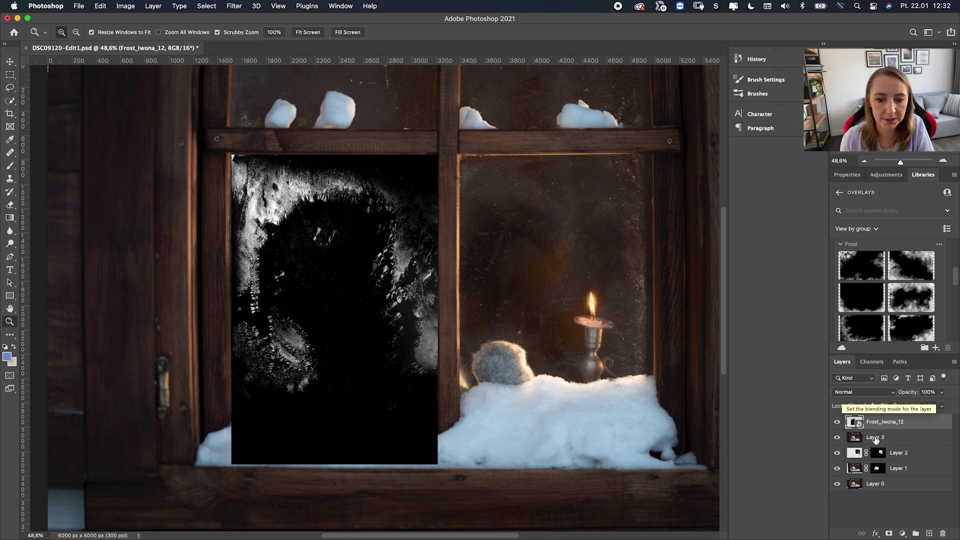
# - Set the frost overlay layer's blending mode to Screen and check the frost around the child's hat up close
pyautogui.click(864, 392)
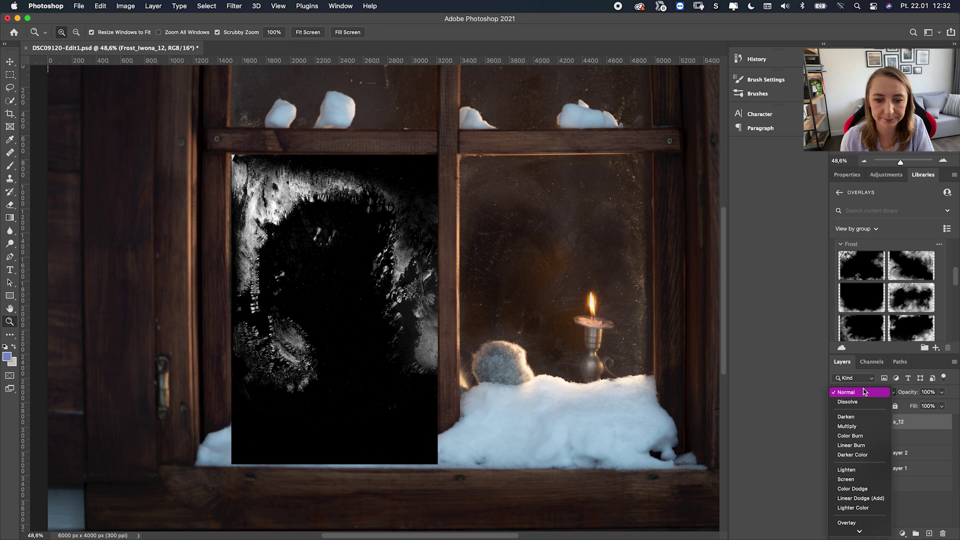
pyautogui.click(845, 479)
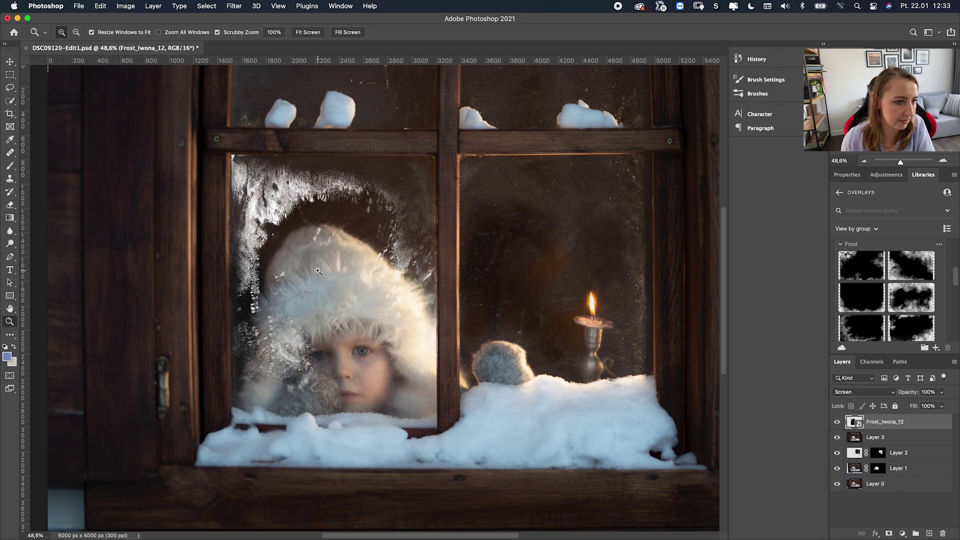
pyautogui.moveTo(320, 314); pyautogui.dragTo(346, 366)
pyautogui.click(465, 223)
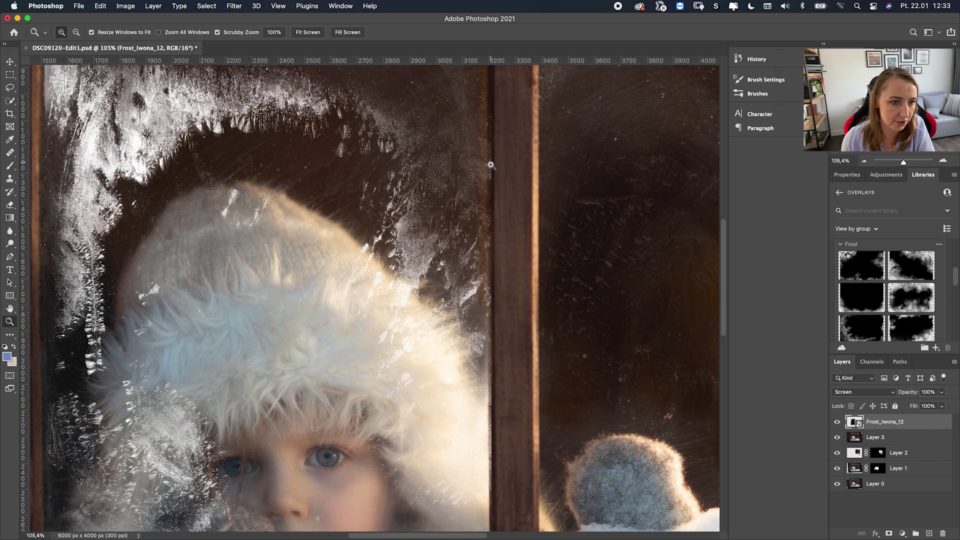
pyautogui.moveTo(512, 199); pyautogui.dragTo(204, 462)
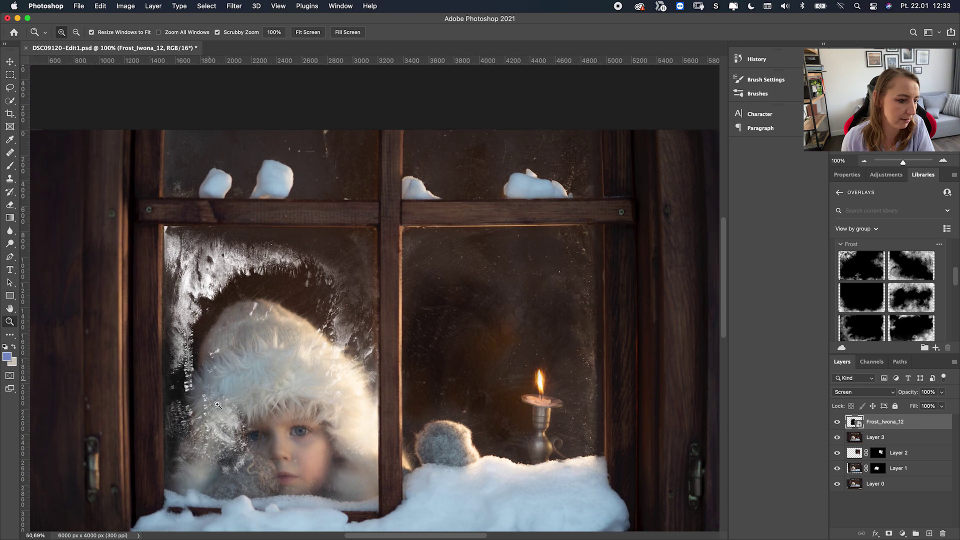
pyautogui.scroll(3, 205, 462)
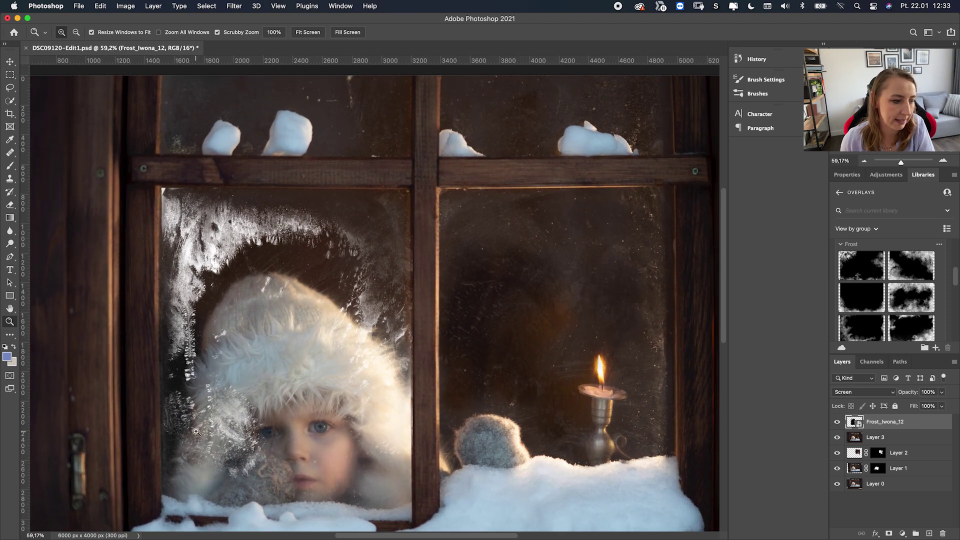
# - Add a layer mask to the frost overlay layer and enlarge the Brush to 200 px
pyautogui.scroll(4, 171, 443)
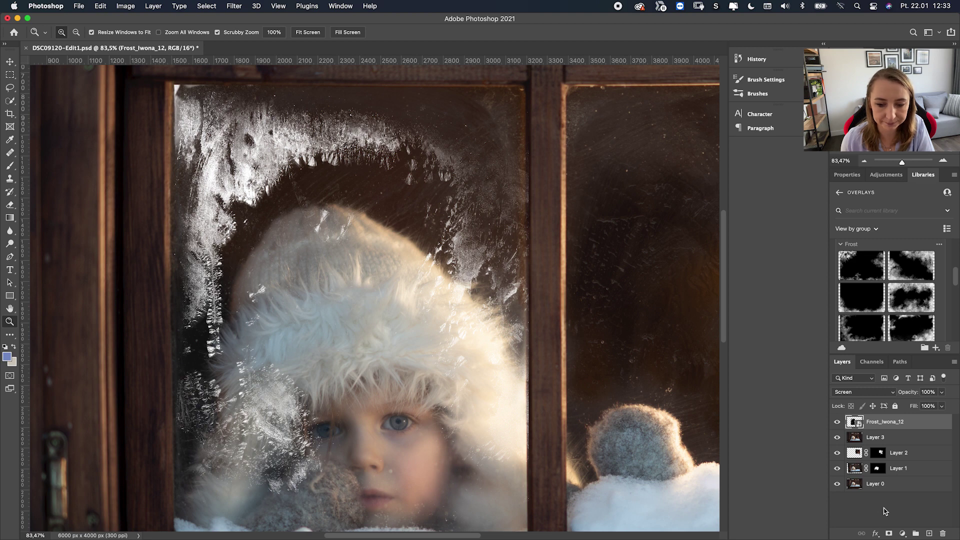
pyautogui.click(889, 534)
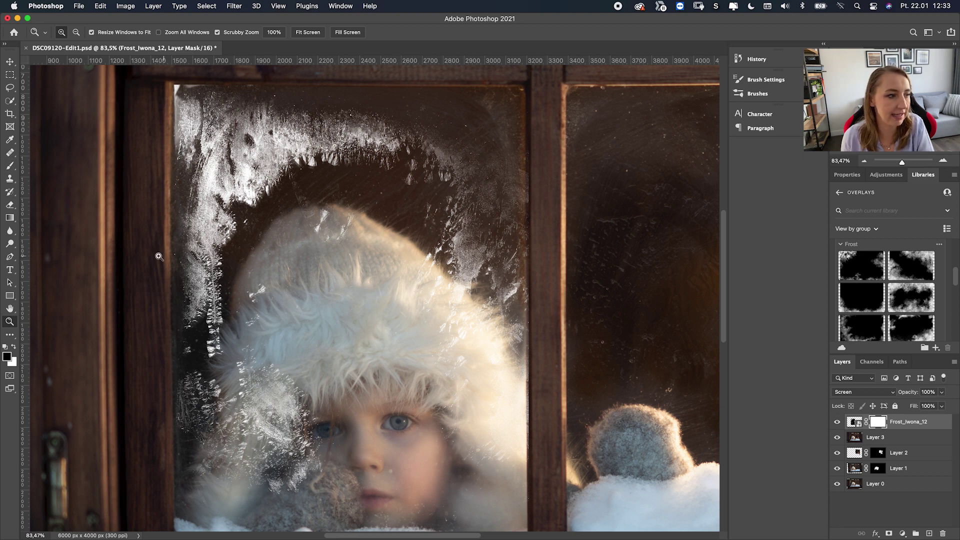
pyautogui.click(9, 167)
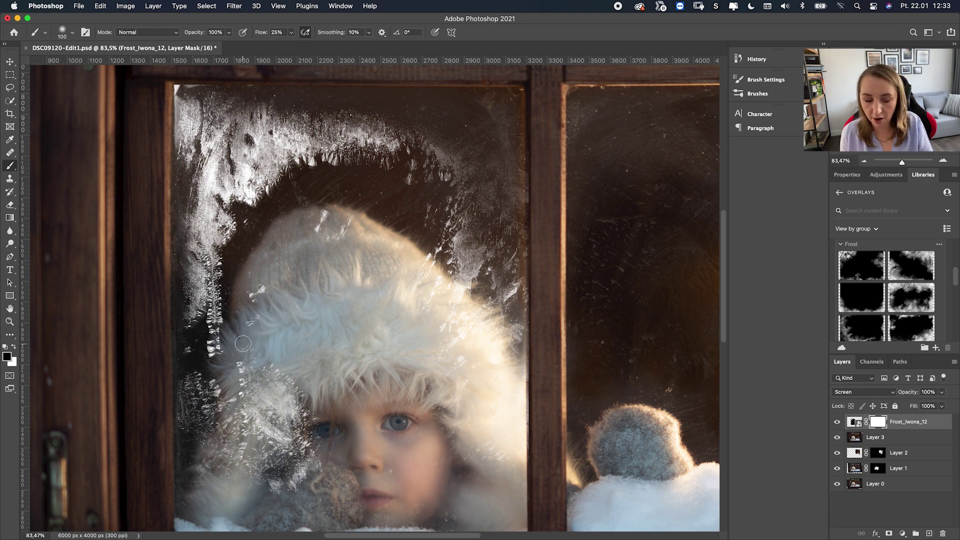
pyautogui.press(']')
pyautogui.press(']')
pyautogui.press(']')
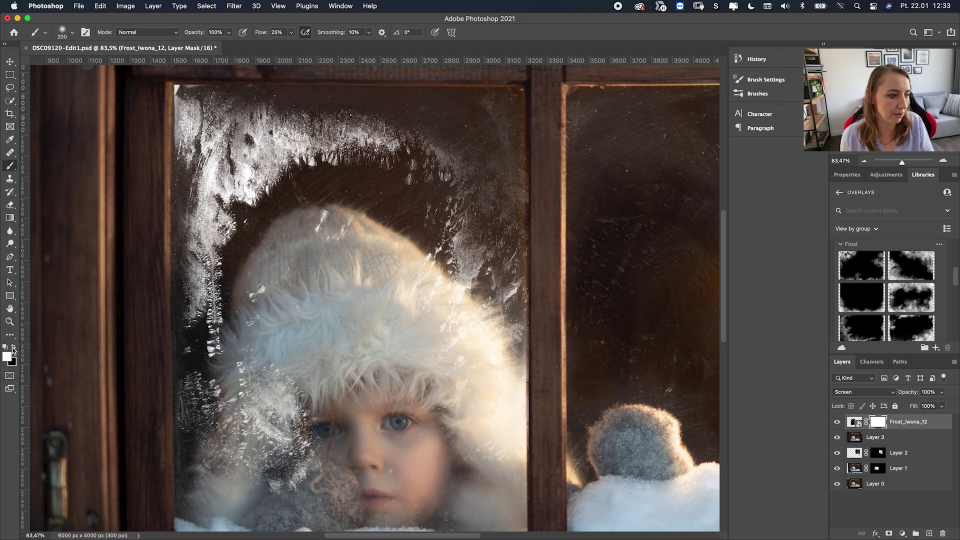
# - Paint black on the frost layer's mask with a 0% hardness brush to hide the frost over the child's fur hat, face and mitten
pyautogui.click(14, 348)
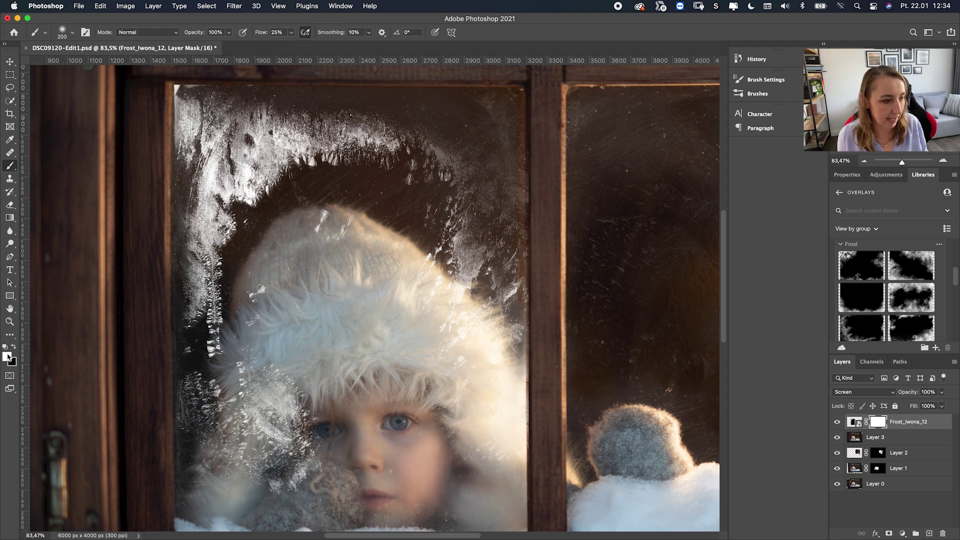
pyautogui.click(14, 348)
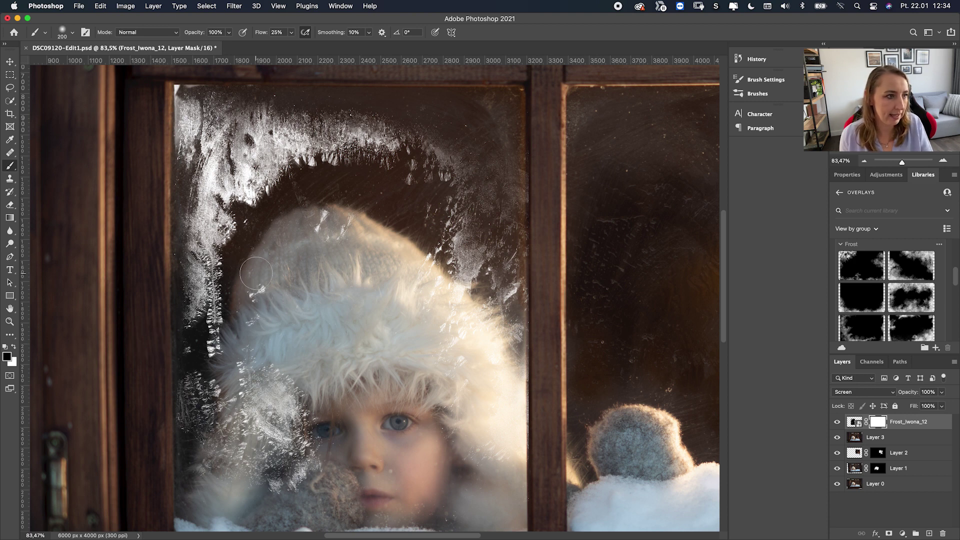
pyautogui.click(71, 33)
pyautogui.moveTo(56, 86); pyautogui.dragTo(32, 89)
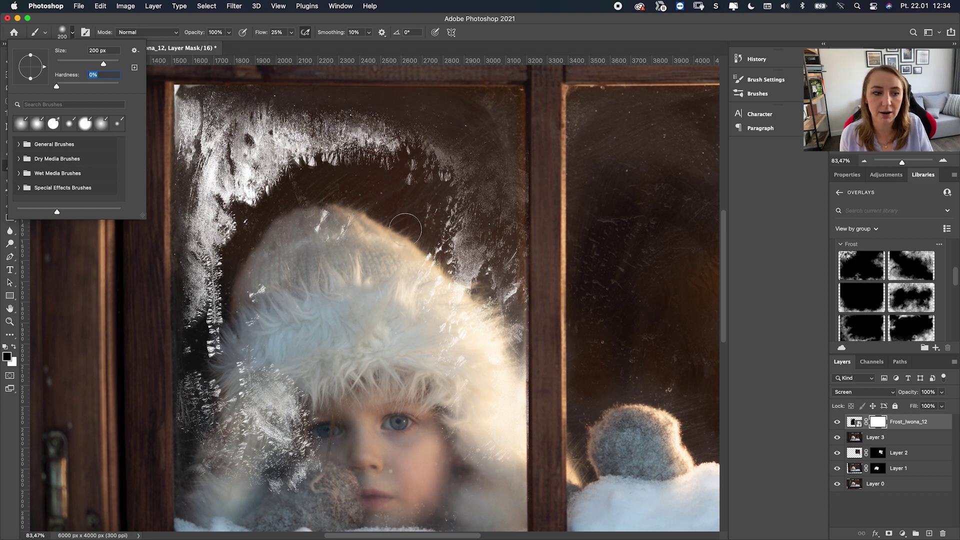
pyautogui.press('Return')
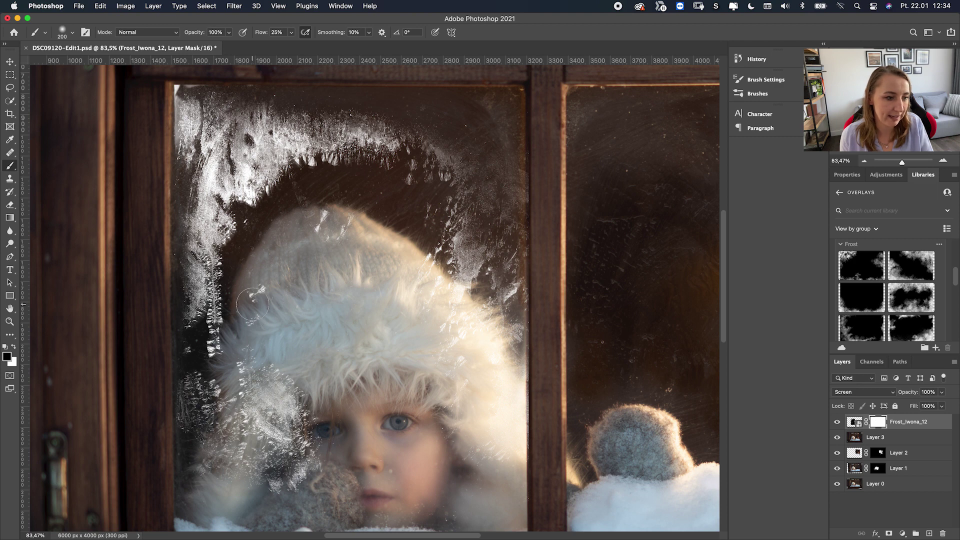
pyautogui.moveTo(252, 435)
pyautogui.mouseDown()
pyautogui.moveTo(249, 425)
pyautogui.moveTo(265, 430)
pyautogui.moveTo(261, 443)
pyautogui.moveTo(300, 460)
pyautogui.moveTo(320, 433)
pyautogui.moveTo(275, 481)
pyautogui.mouseUp()
pyautogui.moveTo(220, 425)
pyautogui.mouseDown()
pyautogui.moveTo(193, 395)
pyautogui.moveTo(207, 398)
pyautogui.moveTo(210, 407)
pyautogui.moveTo(177, 400)
pyautogui.moveTo(197, 445)
pyautogui.moveTo(175, 485)
pyautogui.moveTo(205, 466)
pyautogui.mouseUp()
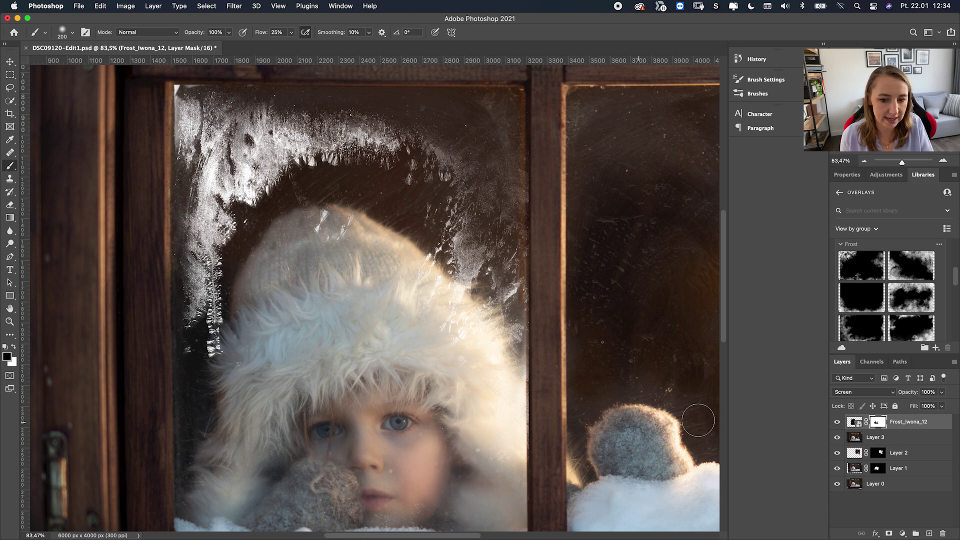
# - Toggle the frost overlay's visibility to compare before and after, and inspect the frosted pane within the whole composition
pyautogui.click(836, 423)
pyautogui.click(837, 423)
pyautogui.click(836, 424)
pyautogui.click(835, 424)
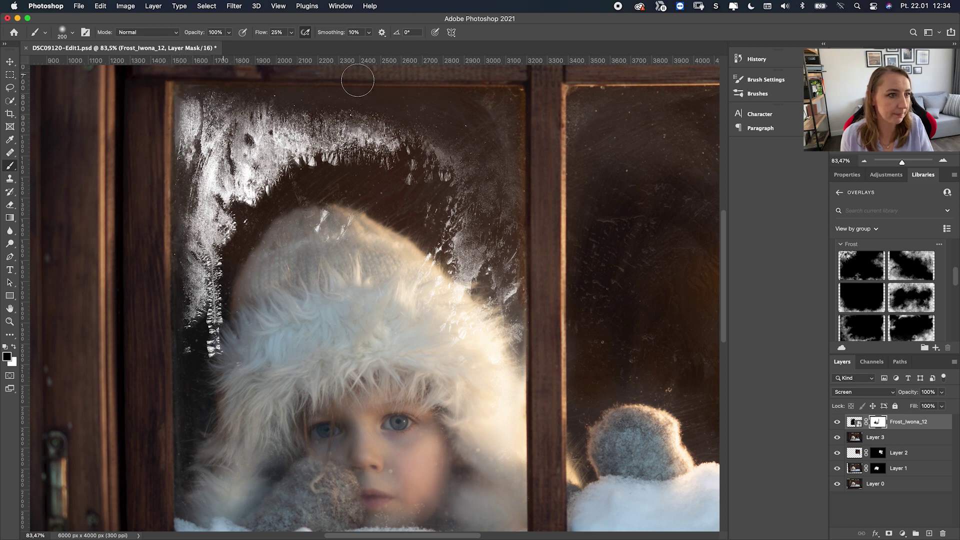
pyautogui.click(9, 321)
pyautogui.scroll(-5, 204, 321)
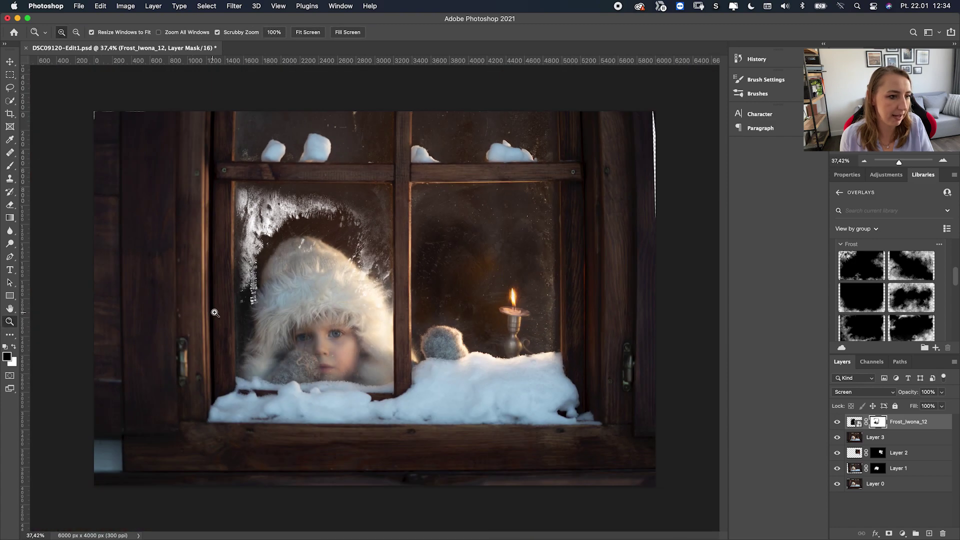
pyautogui.moveTo(215, 312); pyautogui.dragTo(238, 343)
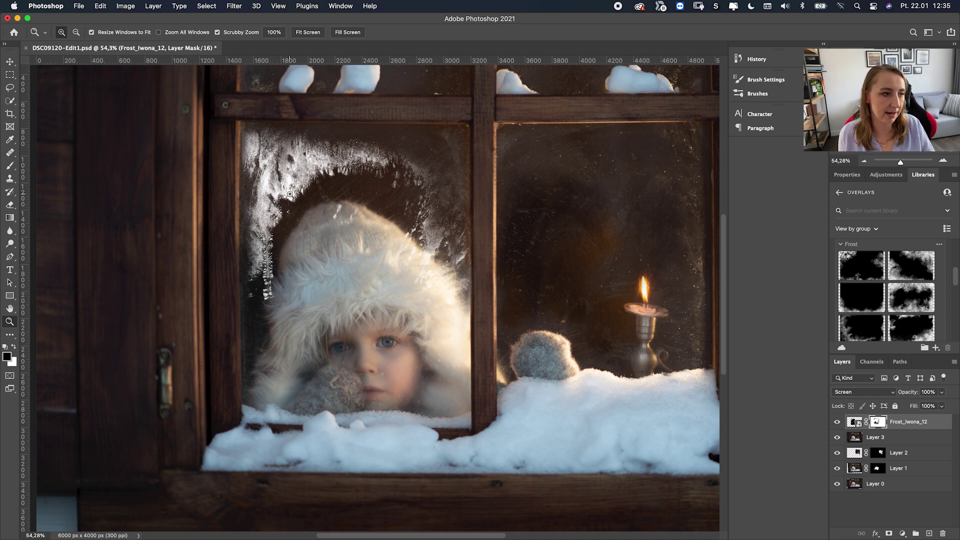
pyautogui.click(235, 7)
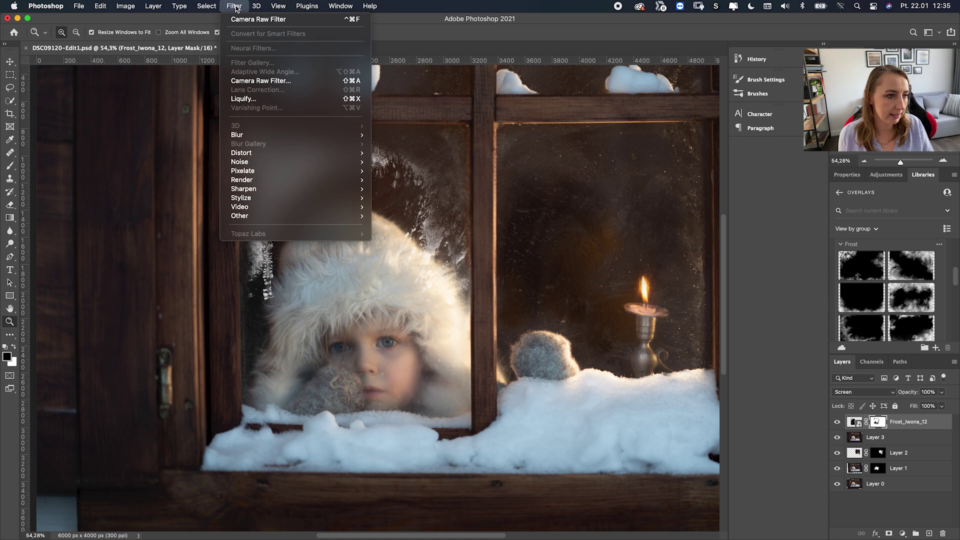
pyautogui.press('Escape')
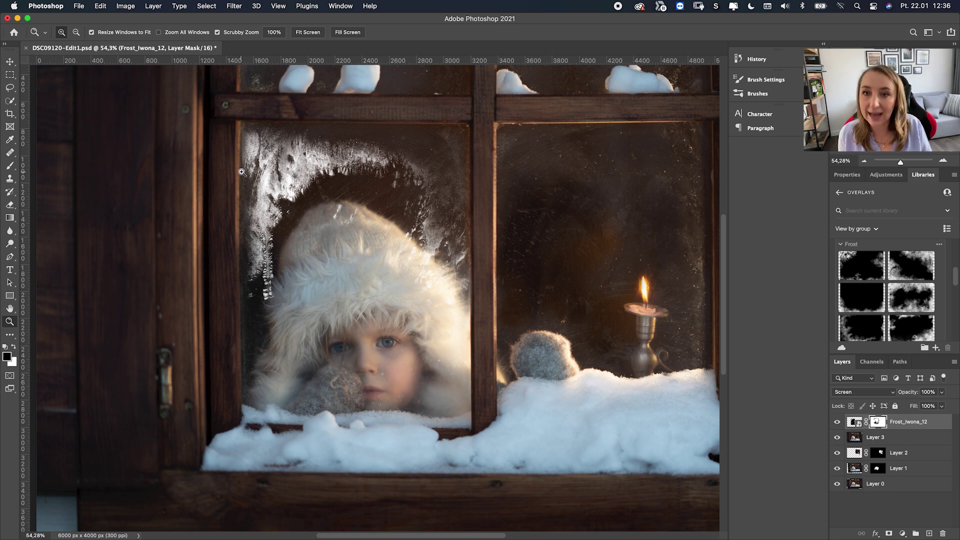
pyautogui.press('super+l')
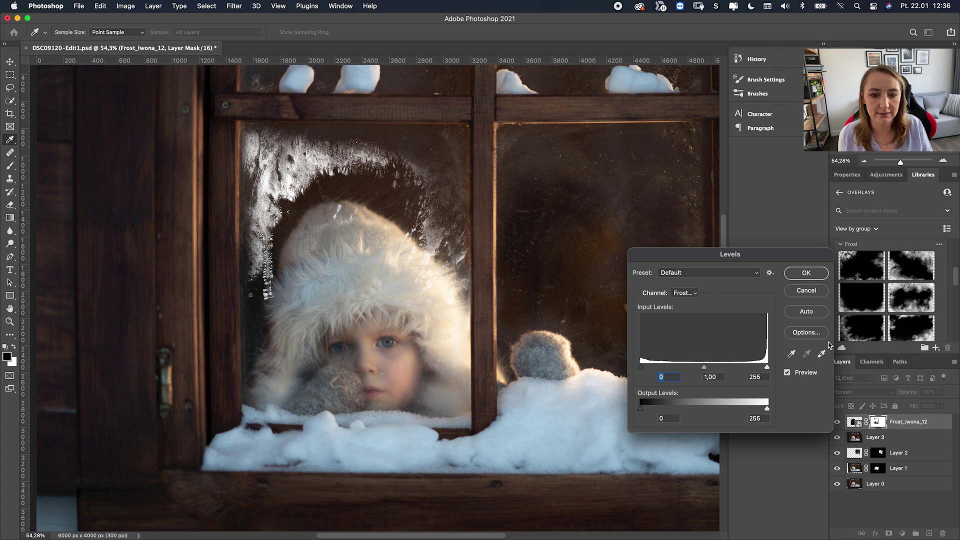
pyautogui.press('Escape')
pyautogui.press('z')
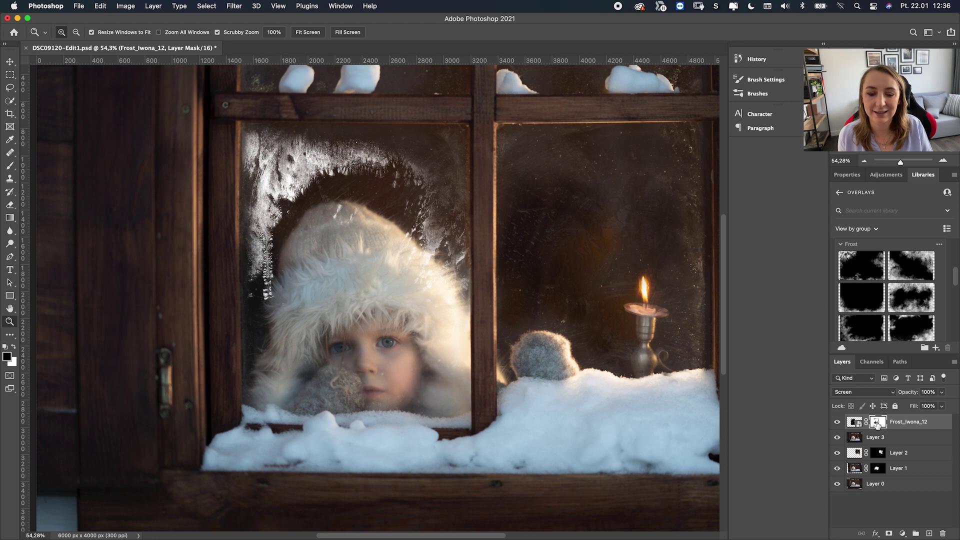
# - Apply Levels to the frost overlay's image instead of its mask, with the Blue channel's midtones at 1.36
pyautogui.click(856, 423)
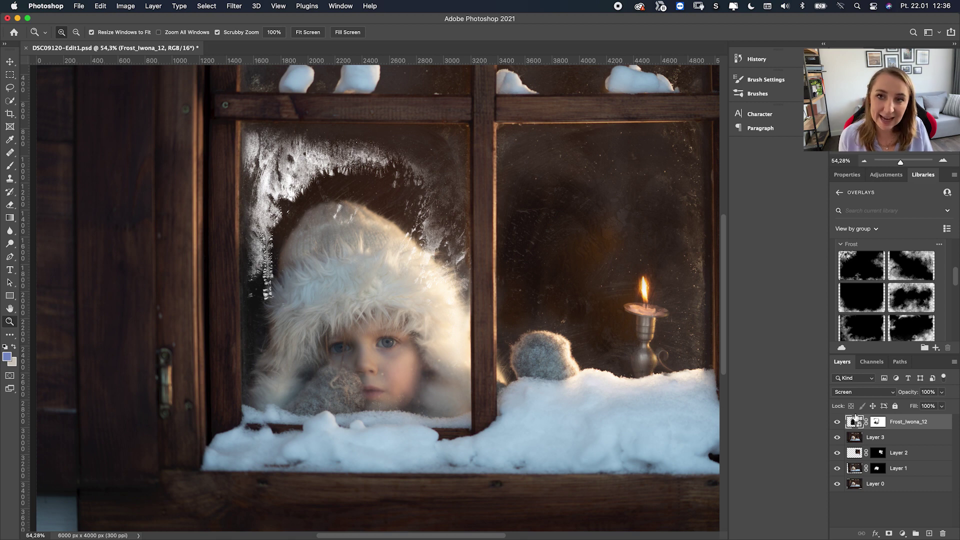
pyautogui.press('super+l')
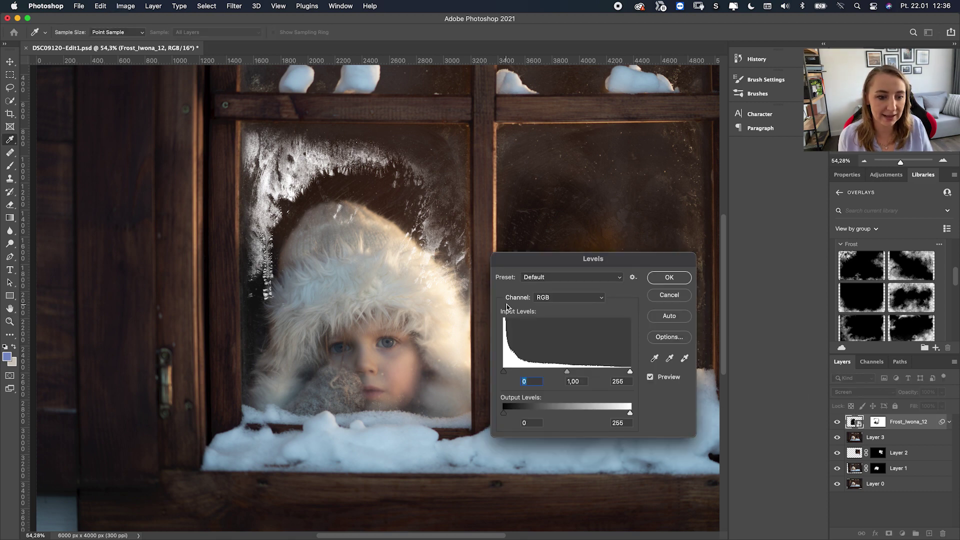
pyautogui.click(543, 298)
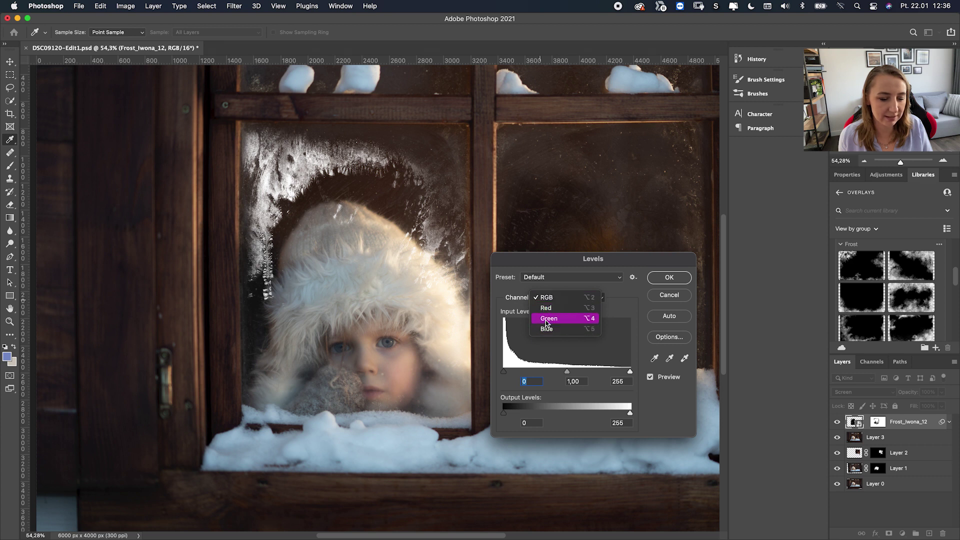
pyautogui.click(553, 297)
pyautogui.click(552, 299)
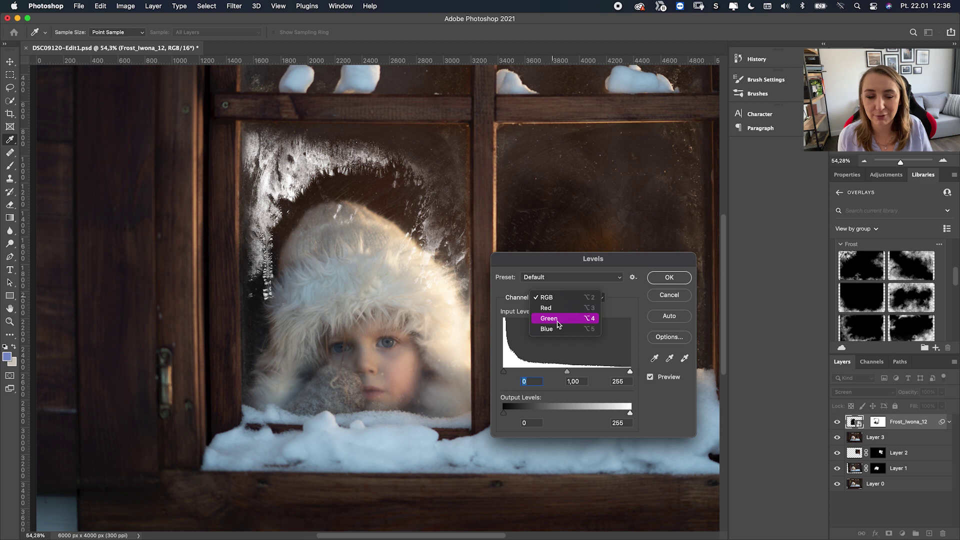
pyautogui.click(561, 330)
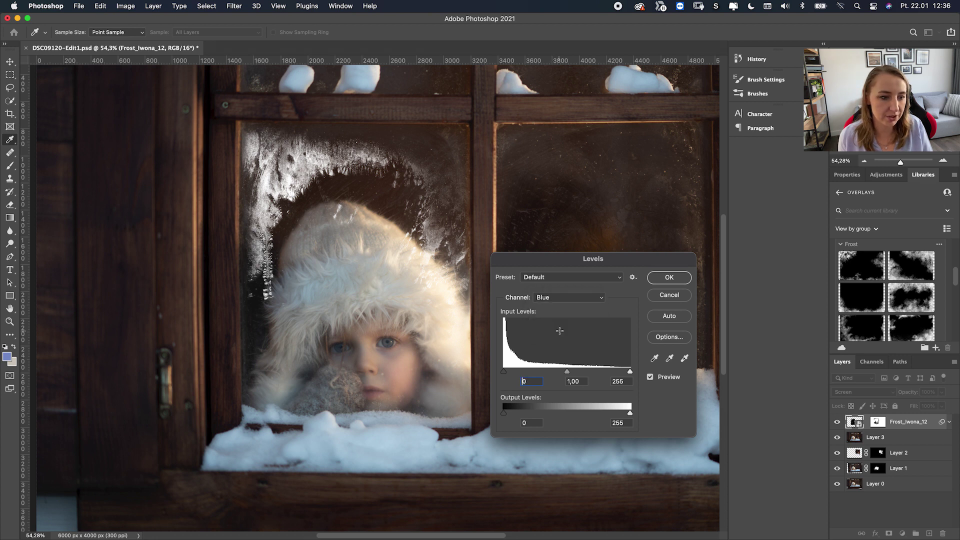
pyautogui.moveTo(566, 371)
pyautogui.mouseDown()
pyautogui.moveTo(574, 370)
pyautogui.moveTo(550, 367)
pyautogui.moveTo(607, 368)
pyautogui.moveTo(553, 372)
pyautogui.mouseUp()
# - Set the Red channel's midtones to 0.88 and apply the Levels adjustment to the frost overlay
pyautogui.click(557, 297)
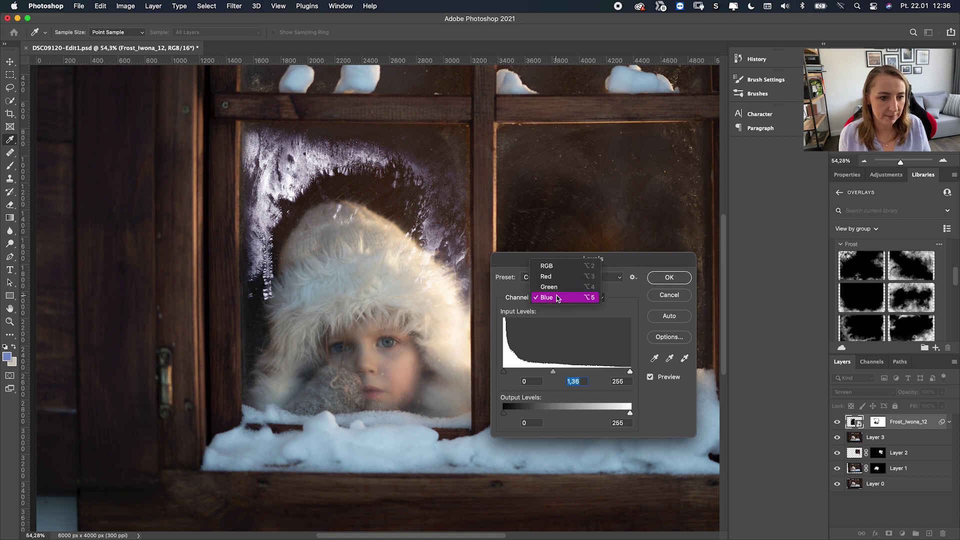
pyautogui.click(547, 276)
pyautogui.moveTo(567, 372)
pyautogui.mouseDown()
pyautogui.moveTo(582, 374)
pyautogui.moveTo(574, 373)
pyautogui.mouseUp()
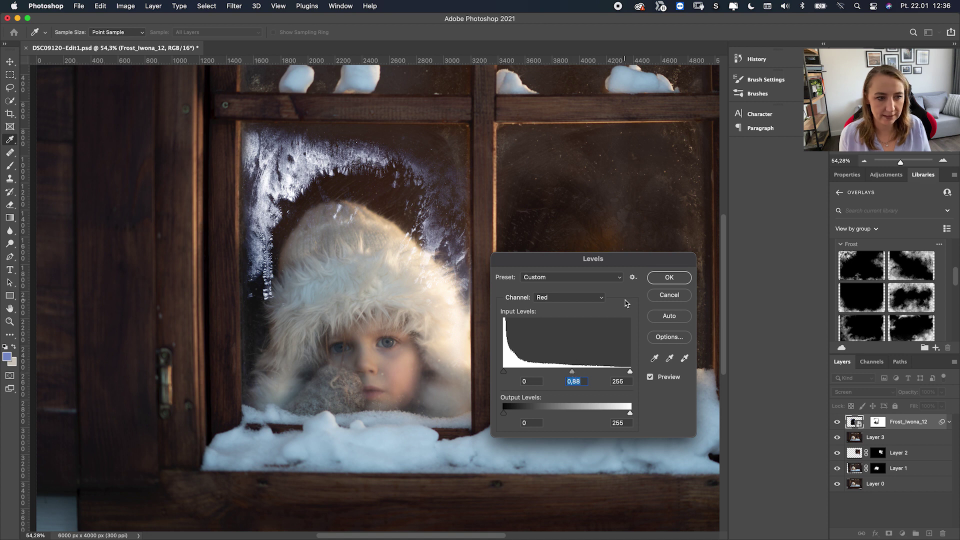
pyautogui.click(660, 283)
pyautogui.press('z')
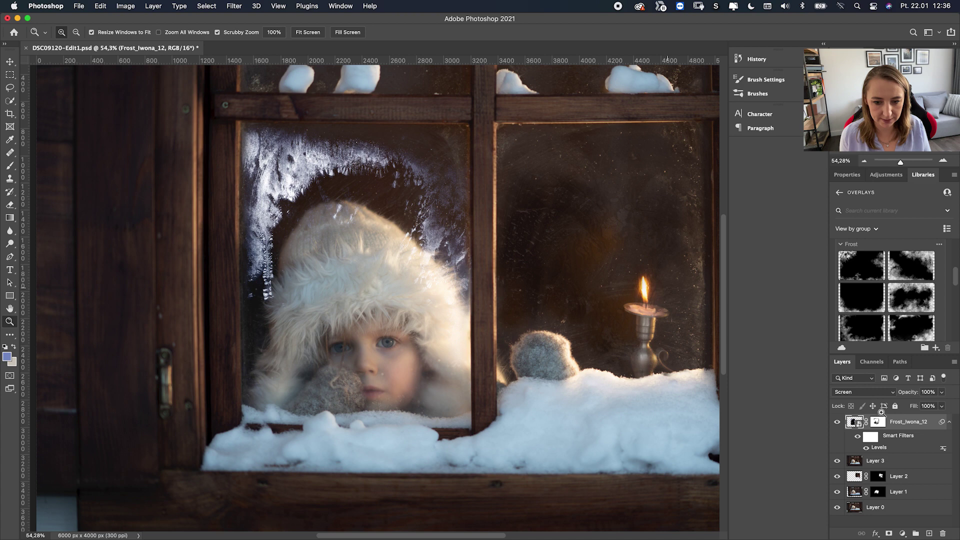
# - Reduce the frost overlay layer's opacity to 71%
pyautogui.click(942, 392)
pyautogui.moveTo(942, 404); pyautogui.dragTo(929, 408)
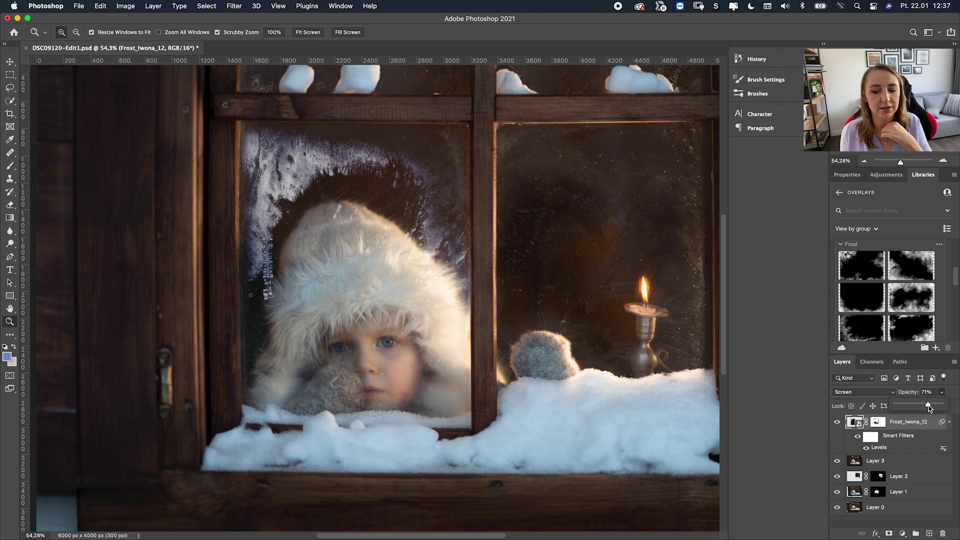
pyautogui.click(884, 448)
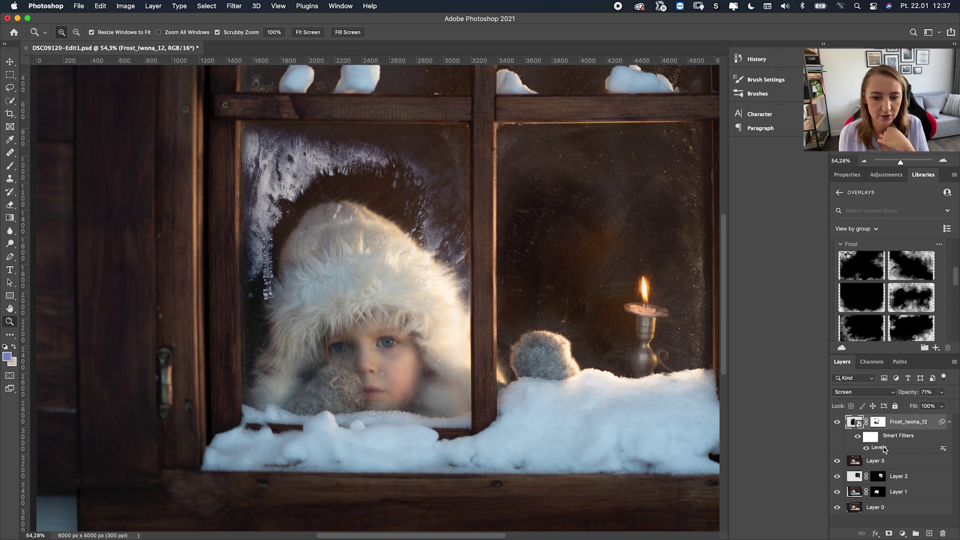
# - Reopen the frost overlay's Levels smart filter and set the Red channel's midtones to 1.00
pyautogui.doubleClick(883, 448)
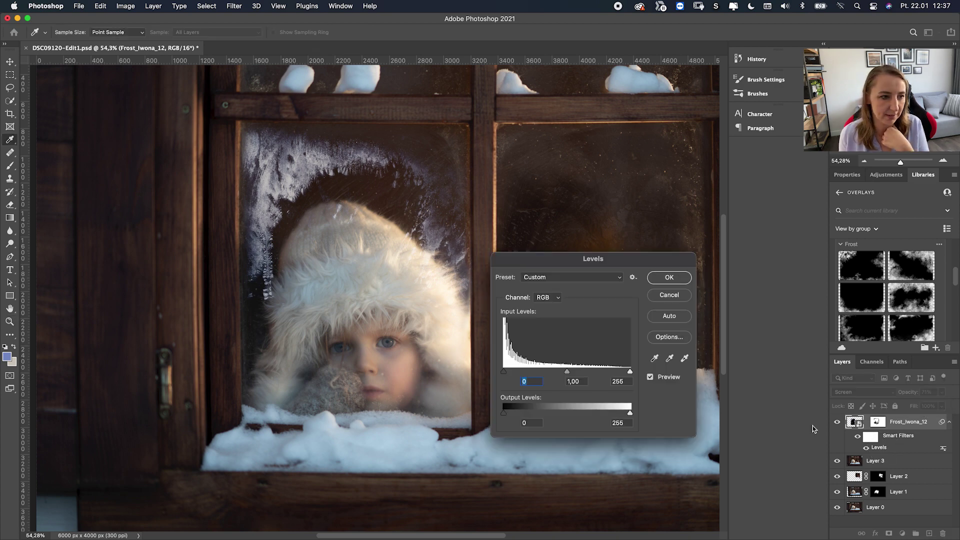
pyautogui.click(559, 299)
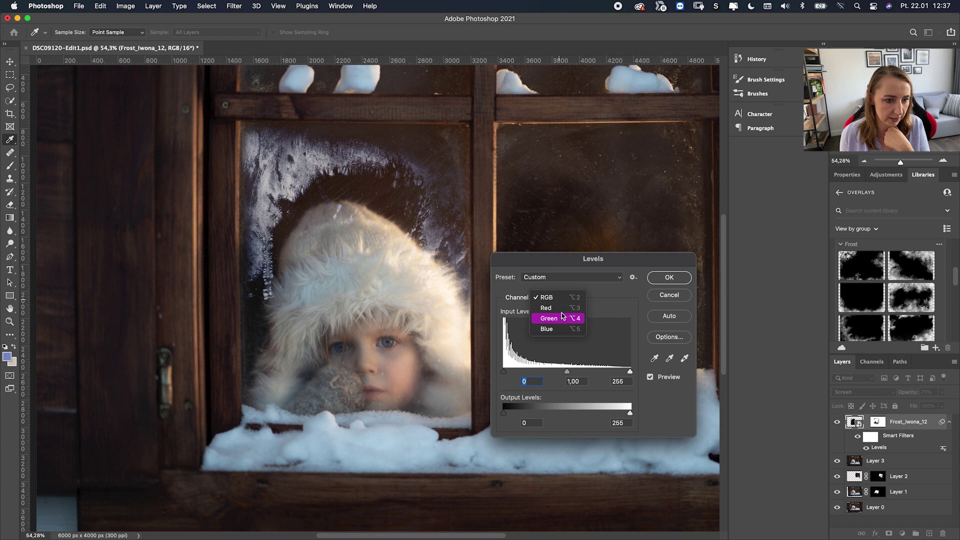
pyautogui.click(546, 307)
pyautogui.moveTo(566, 371)
pyautogui.mouseDown()
pyautogui.moveTo(584, 372)
pyautogui.moveTo(553, 372)
pyautogui.moveTo(565, 375)
pyautogui.mouseUp()
# - Set the Blue channel's midtones to 1.03 and its white input level to 210
pyautogui.click(557, 299)
pyautogui.press('Return')
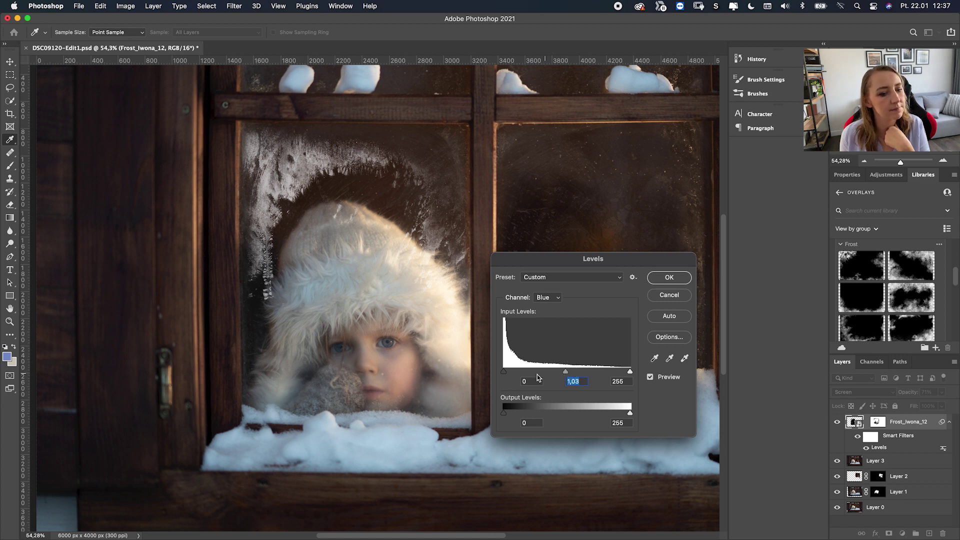
pyautogui.moveTo(506, 373); pyautogui.dragTo(470, 373)
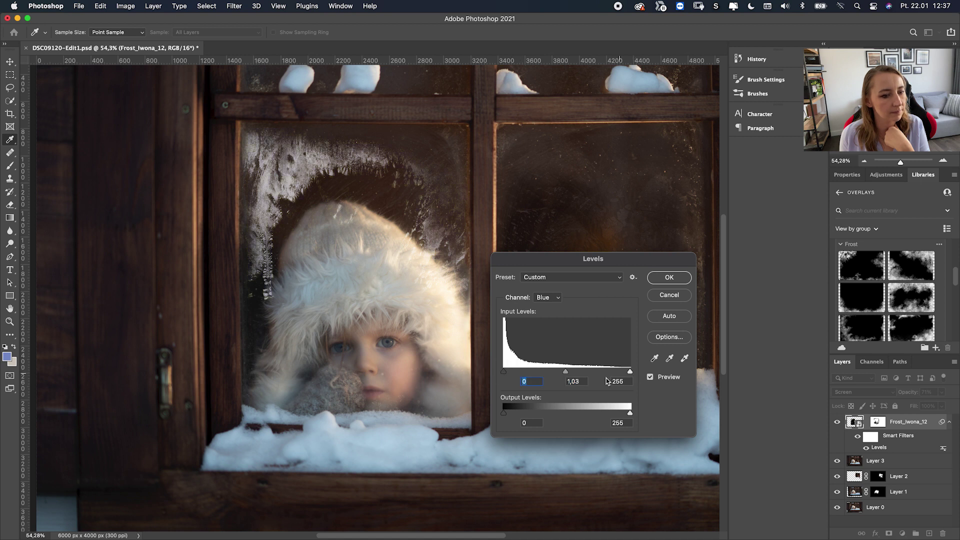
pyautogui.moveTo(630, 370); pyautogui.dragTo(609, 375)
# - Set the Red channel's white input level to 237 and midtones to 0.68, and apply the Levels changes
pyautogui.click(550, 299)
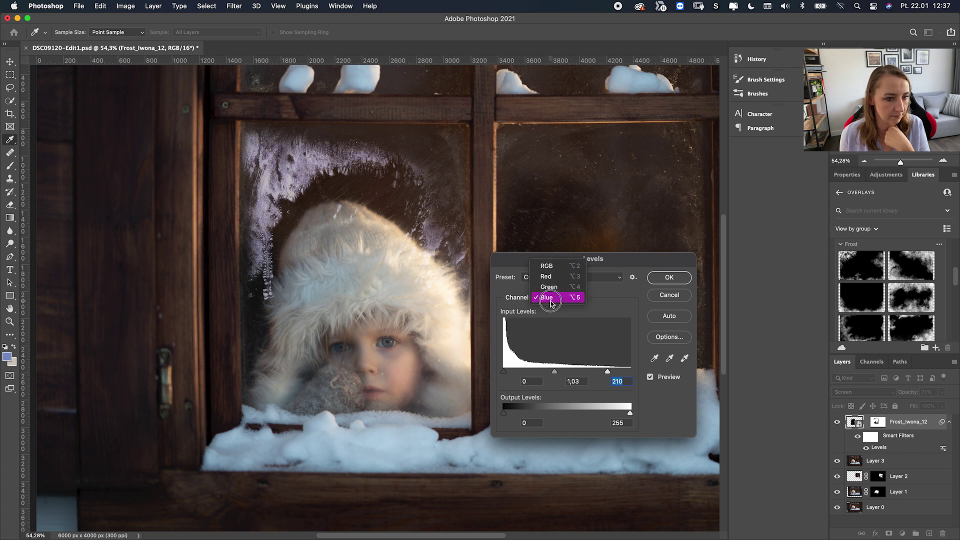
pyautogui.click(556, 277)
pyautogui.moveTo(630, 371); pyautogui.dragTo(621, 373)
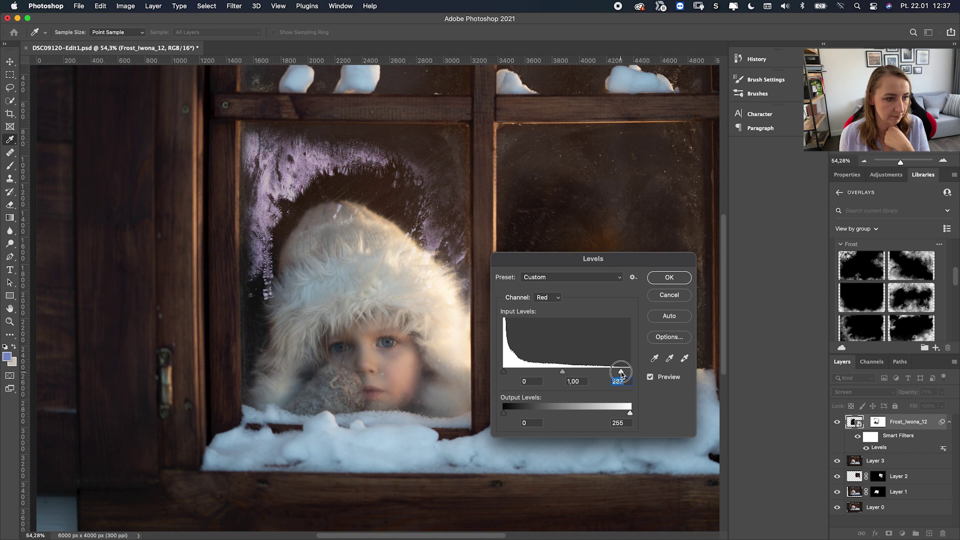
pyautogui.moveTo(562, 374); pyautogui.dragTo(576, 372)
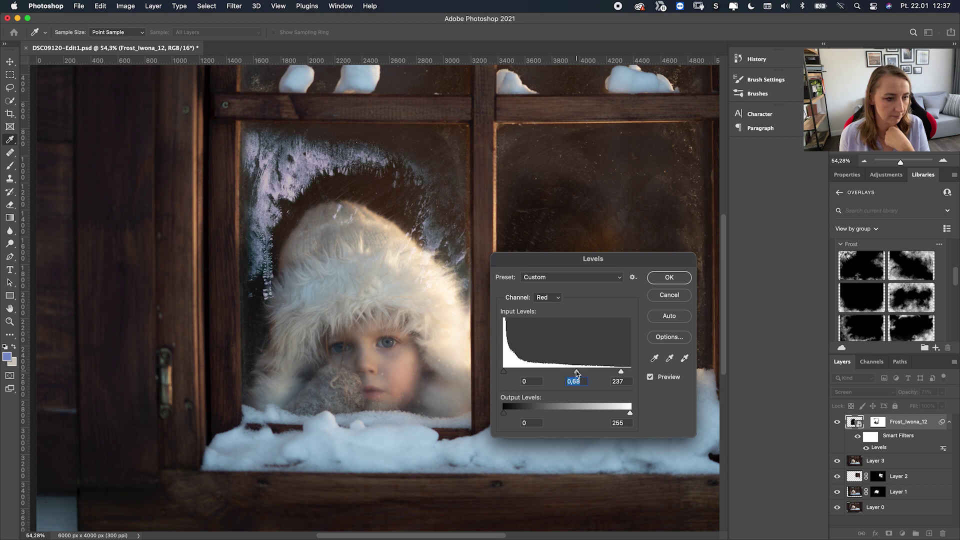
pyautogui.click(668, 278)
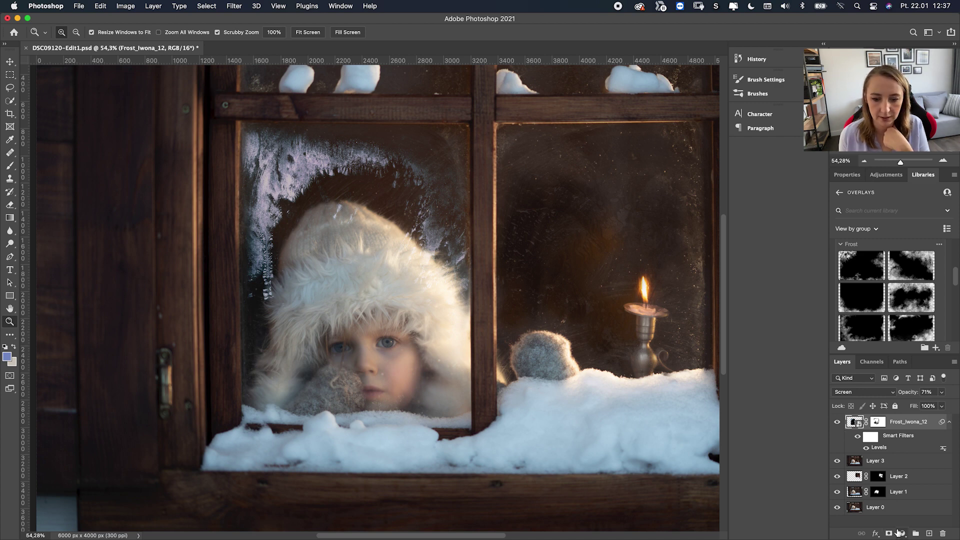
# - Add a Hue/Saturation adjustment layer above Frost_Iwona_12 and clip it to that frost overlay
pyautogui.click(902, 533)
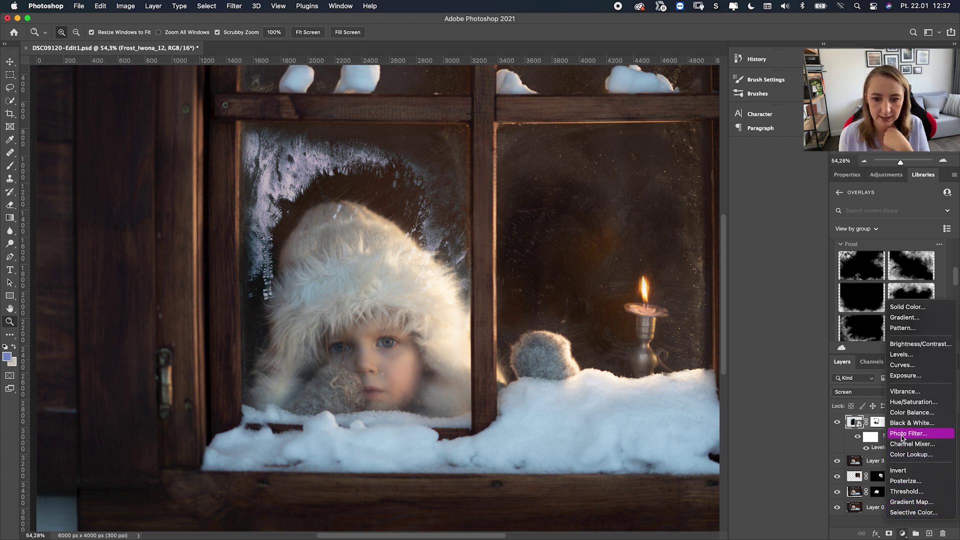
pyautogui.click(905, 402)
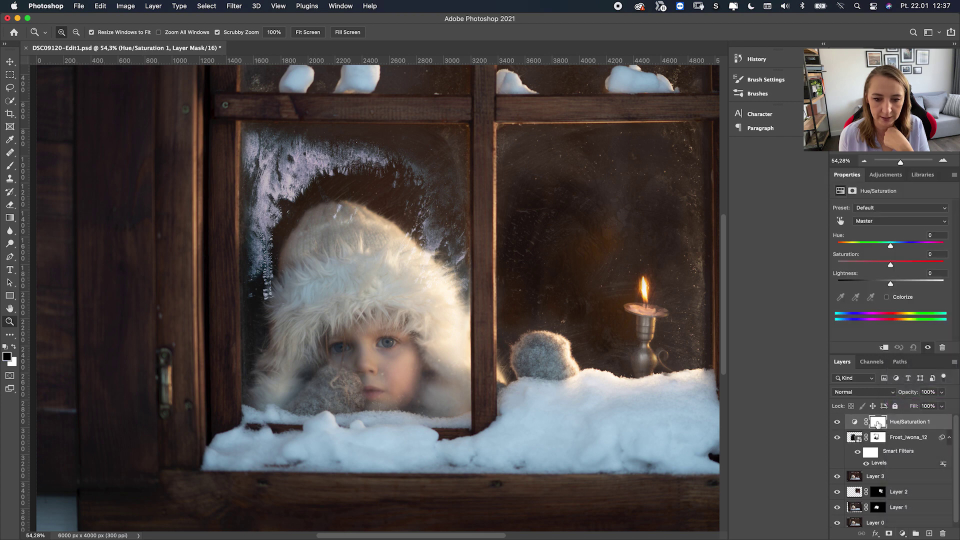
pyautogui.click(883, 348)
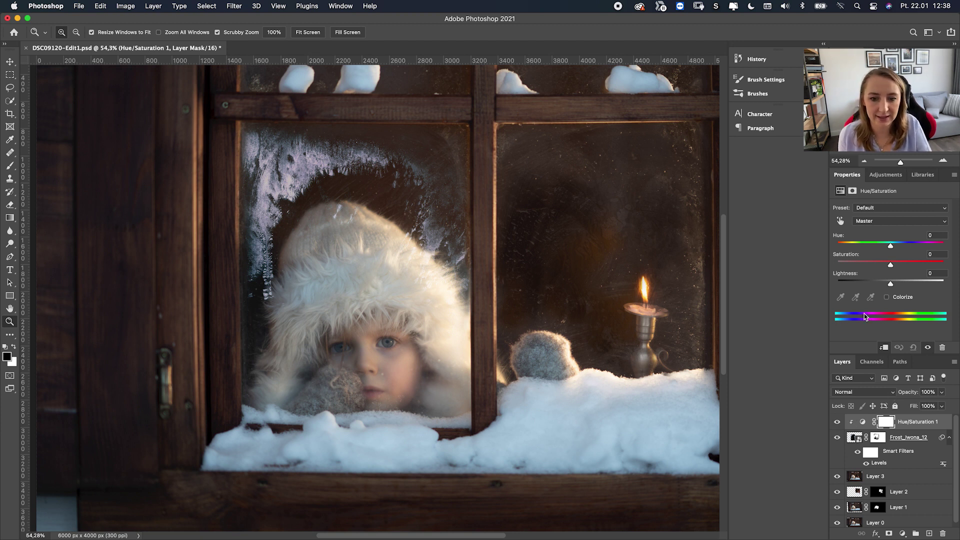
# - Set the clipped Hue/Saturation adjustment's saturation to -71 and lightness to +10
pyautogui.moveTo(890, 264); pyautogui.dragTo(883, 284)
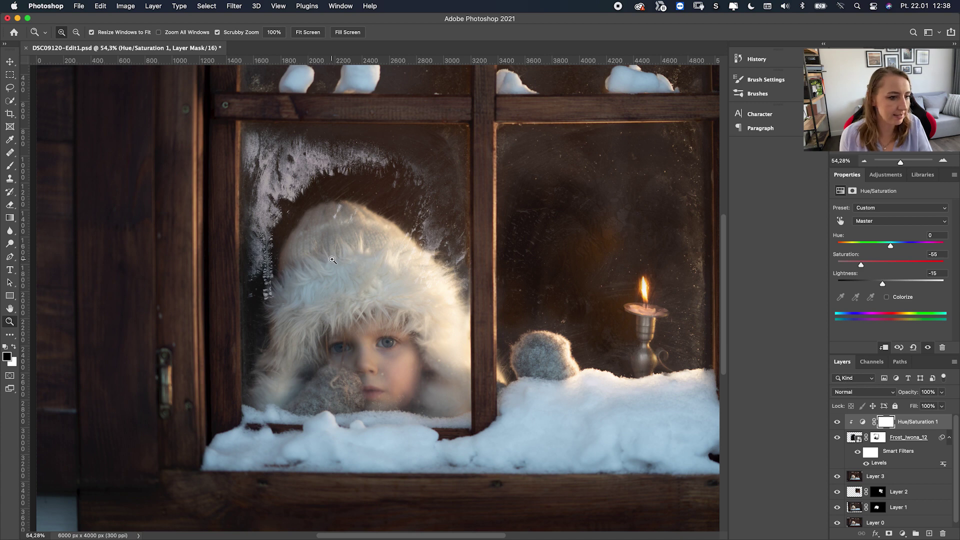
pyautogui.moveTo(332, 259); pyautogui.dragTo(310, 256)
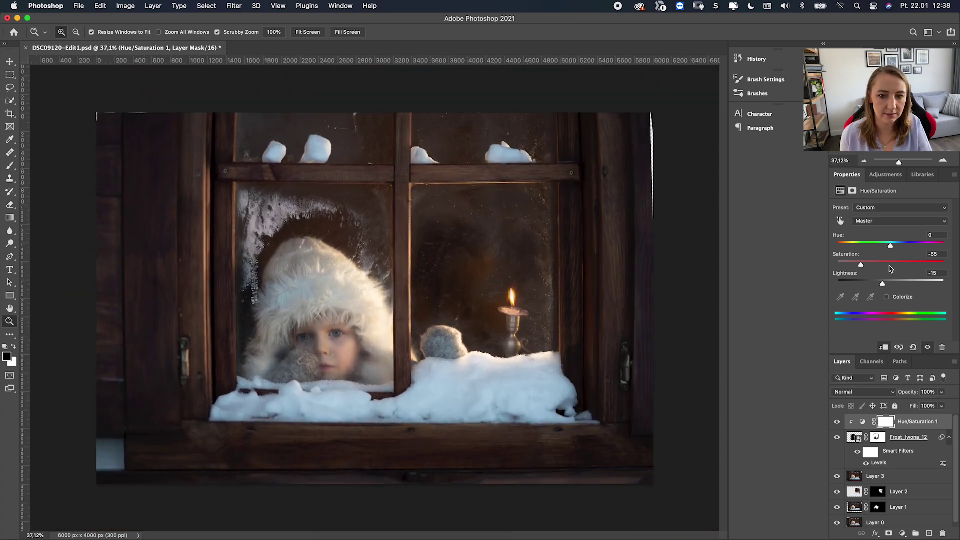
pyautogui.moveTo(861, 264); pyautogui.dragTo(896, 286)
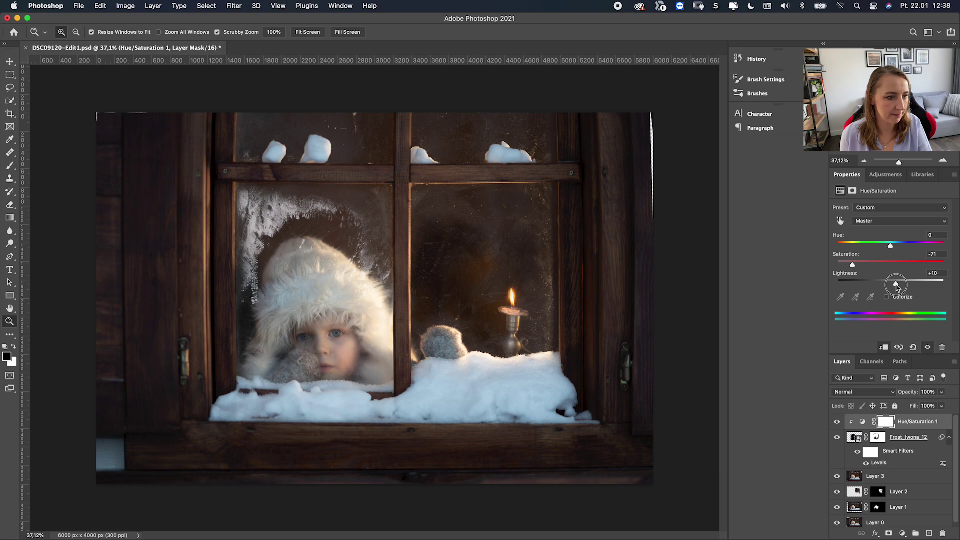
# - Open the Gaussian Blur filter for the Frost_Iwona_12 smart object, with its frost texture viewed close up
pyautogui.click(328, 249)
pyautogui.hotkey('ctrl', '0')
pyautogui.click(525, 306)
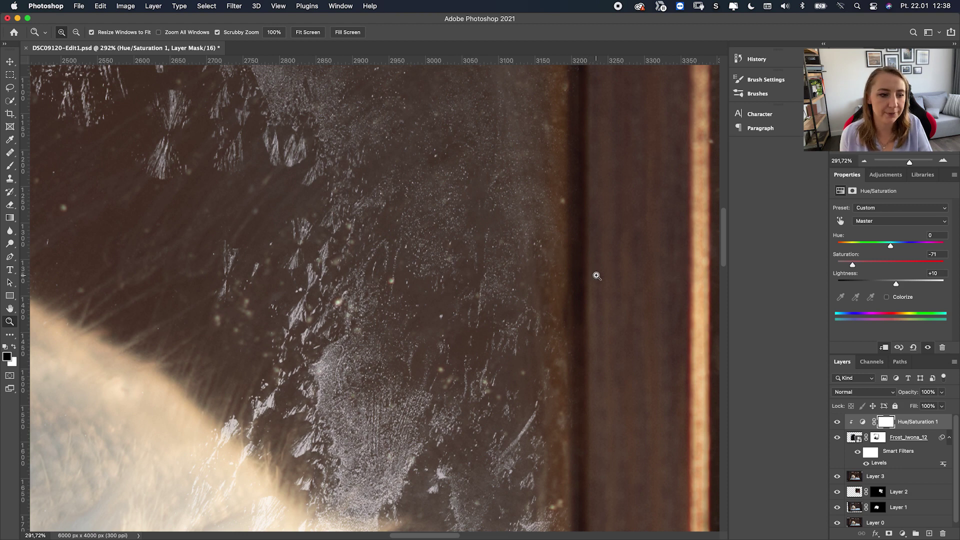
pyautogui.moveTo(375, 324); pyautogui.dragTo(364, 315)
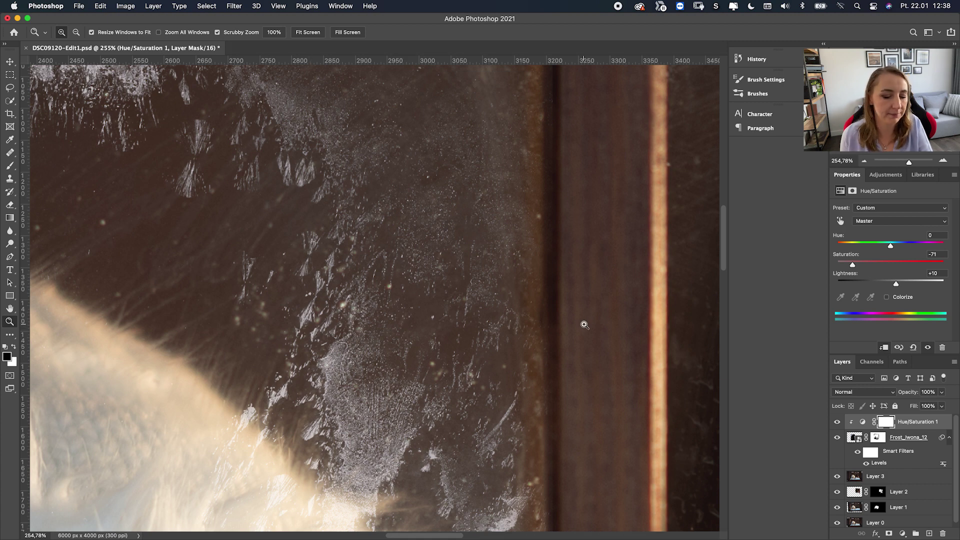
pyautogui.click(856, 439)
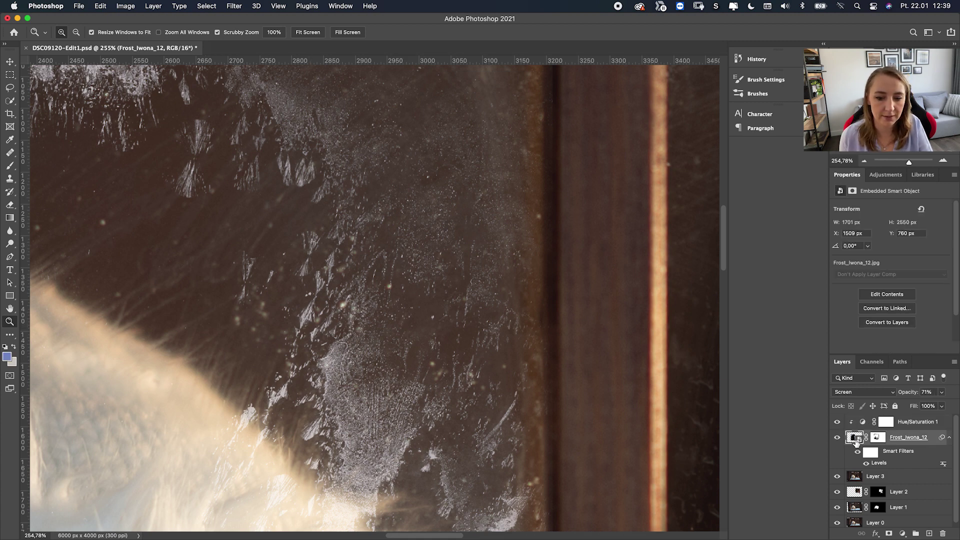
pyautogui.click(234, 6)
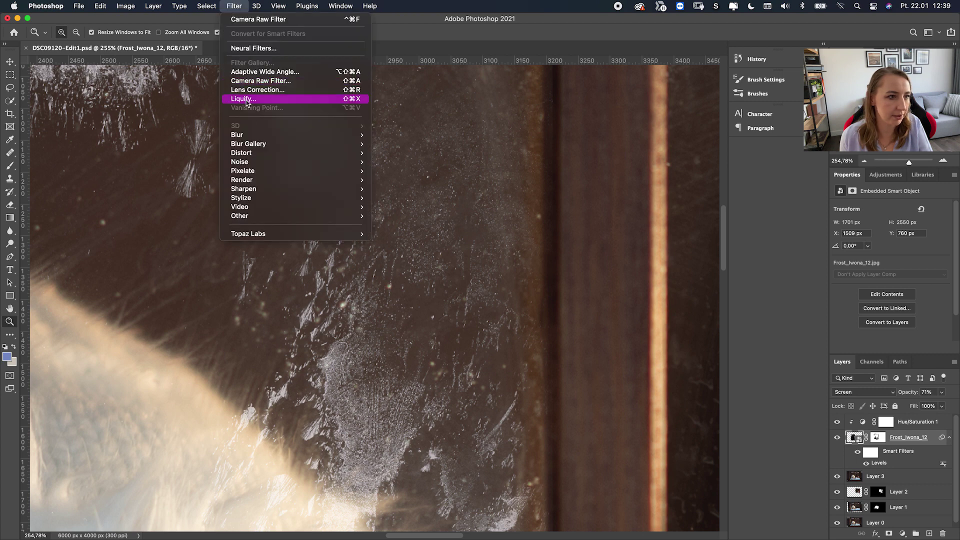
pyautogui.moveTo(251, 134)
pyautogui.click(432, 173)
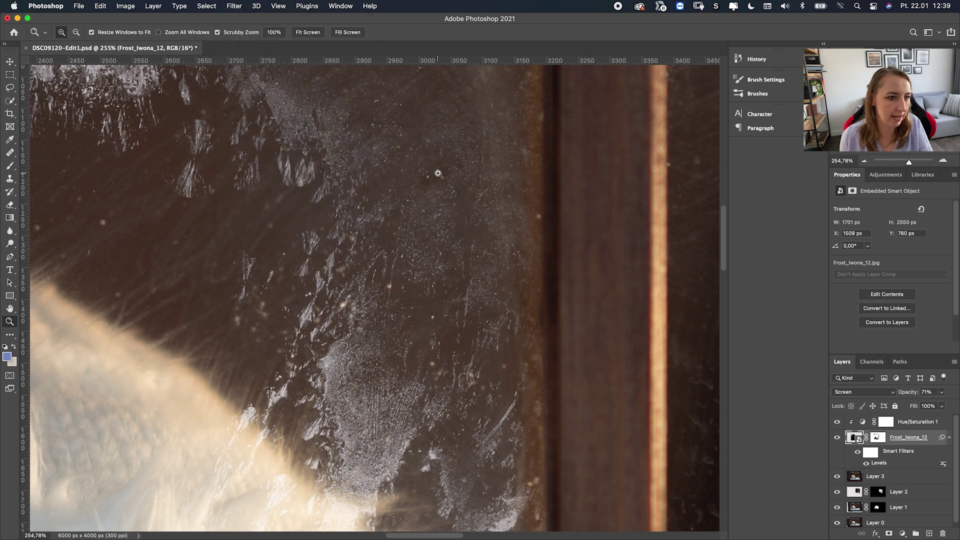
pyautogui.click(407, 295)
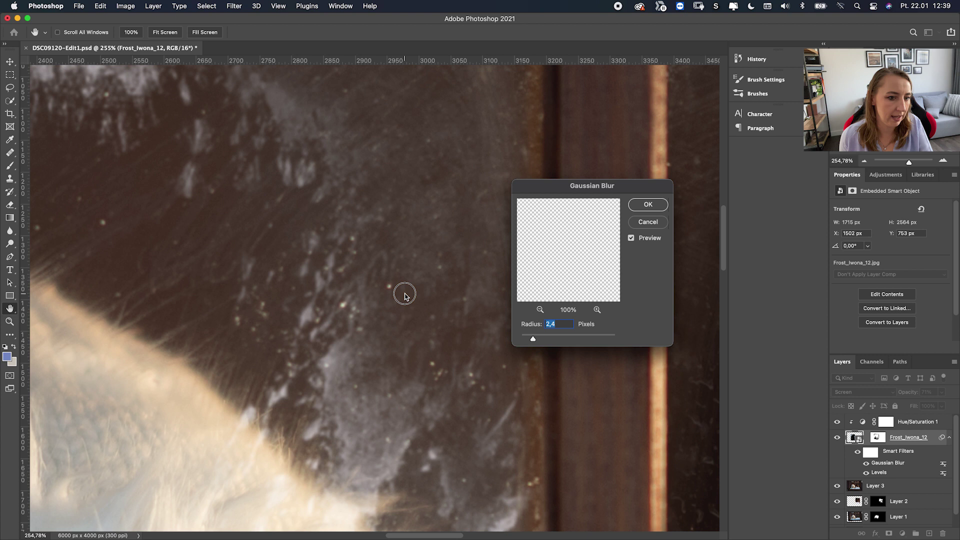
# - Set the Gaussian Blur radius to 2.6 pixels and apply it to the frost overlay
pyautogui.click(540, 339)
pyautogui.moveTo(540, 340); pyautogui.dragTo(537, 339)
pyautogui.moveTo(540, 285); pyautogui.dragTo(585, 267)
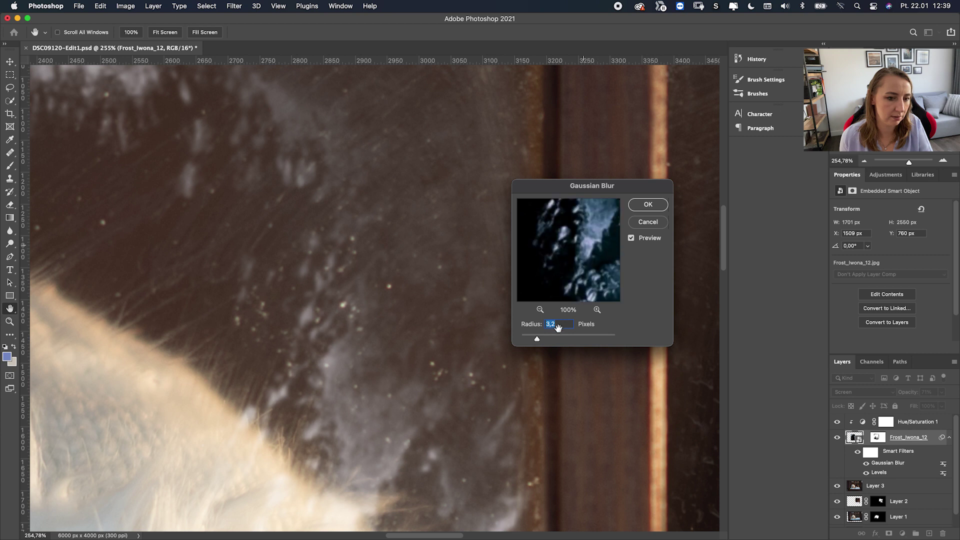
pyautogui.moveTo(538, 339); pyautogui.dragTo(533, 340)
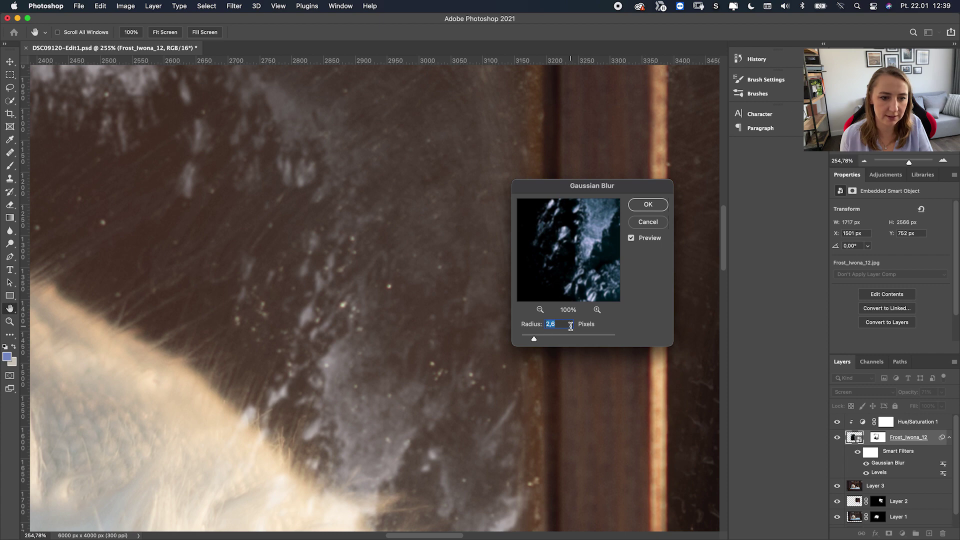
pyautogui.click(660, 205)
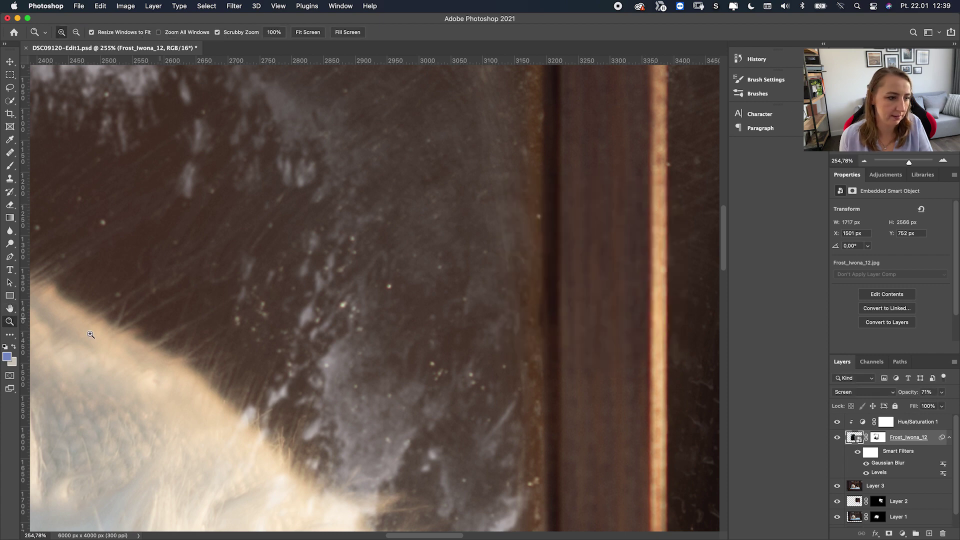
pyautogui.scroll(-15, 165, 293)
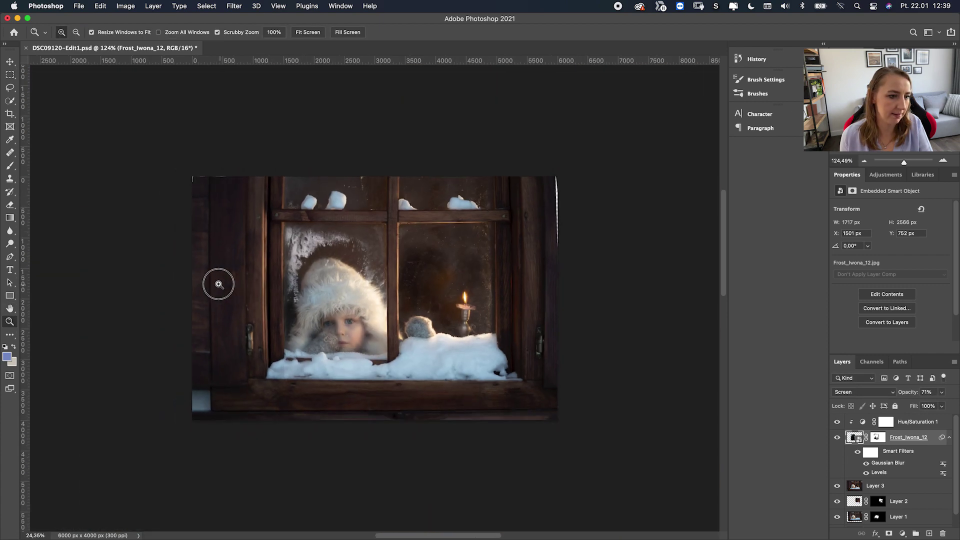
pyautogui.scroll(4, 349, 277)
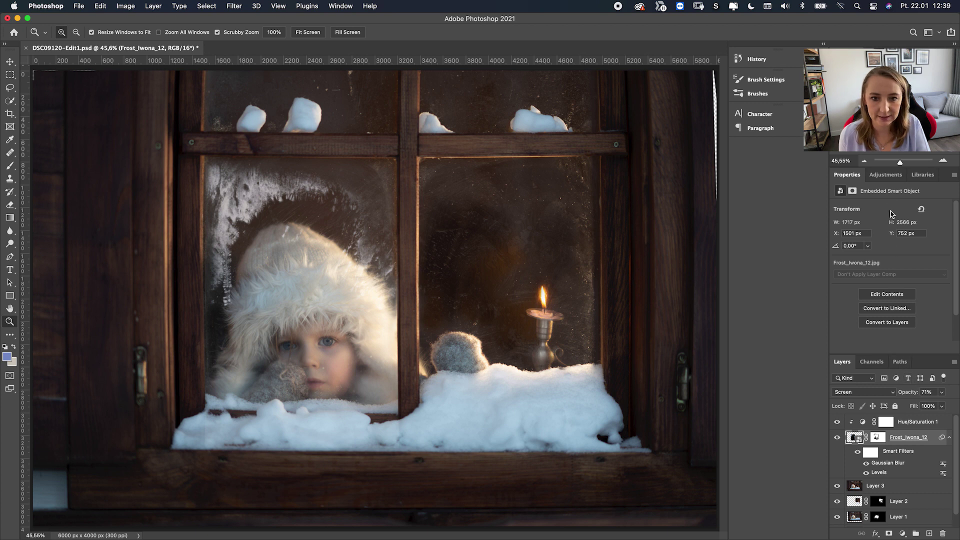
# - Place another frost overlay from the OVERLAYS library over the window pane with the candle and flip it vertically
pyautogui.click(923, 175)
pyautogui.scroll(-10, 923, 266)
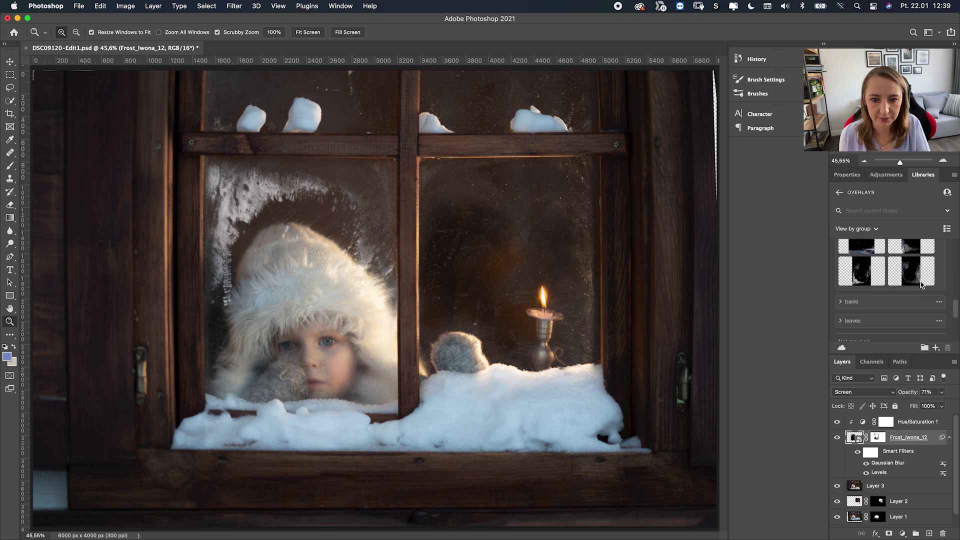
pyautogui.scroll(1, 920, 284)
pyautogui.moveTo(911, 280); pyautogui.dragTo(557, 276)
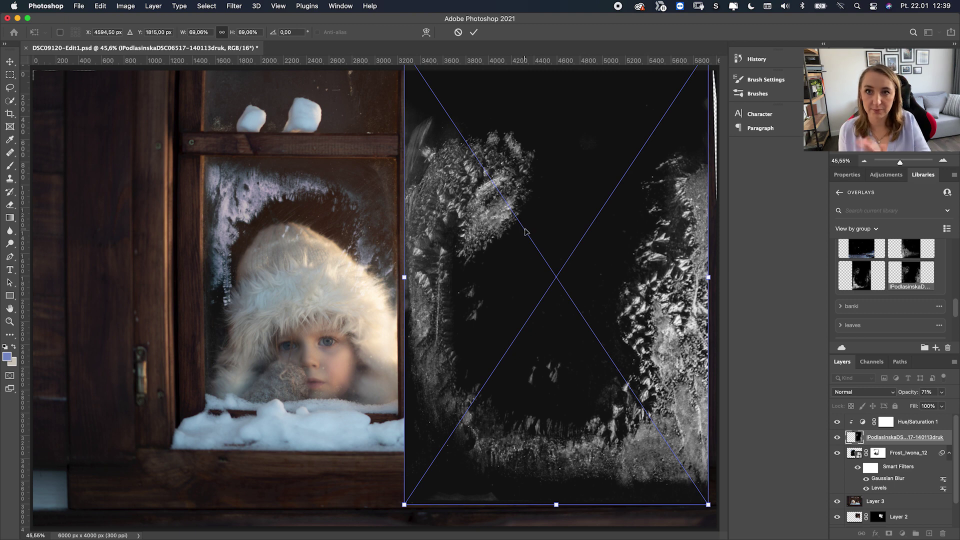
pyautogui.rightClick(533, 249)
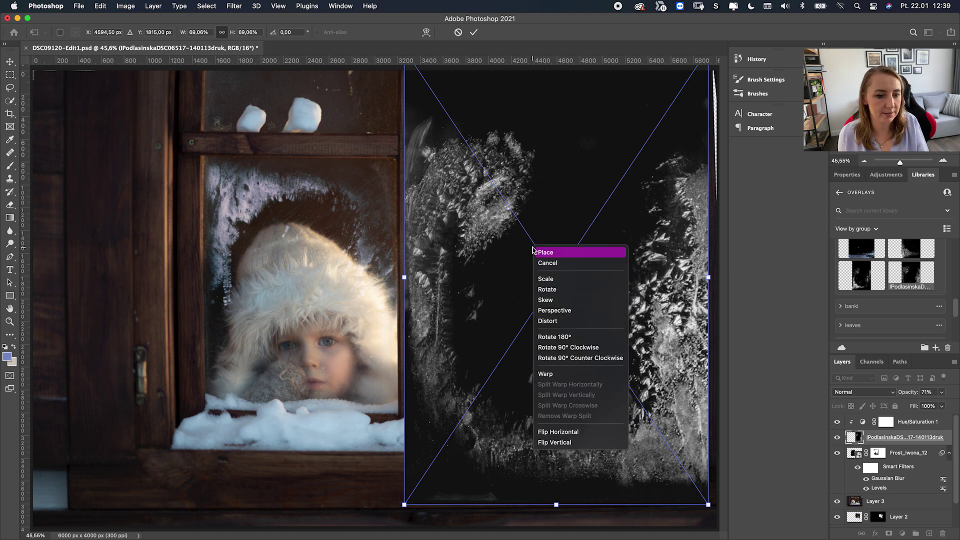
pyautogui.click(545, 442)
# - Scale and position the new frost overlay to fit the candle's window pane, and set its blend mode to Screen
pyautogui.moveTo(526, 300); pyautogui.dragTo(485, 367)
pyautogui.moveTo(661, 125); pyautogui.dragTo(533, 172)
pyautogui.moveTo(591, 283)
pyautogui.mouseDown()
pyautogui.moveTo(597, 272)
pyautogui.moveTo(600, 279)
pyautogui.mouseUp()
pyautogui.moveTo(564, 272); pyautogui.dragTo(565, 280)
pyautogui.click(475, 34)
pyautogui.press('z')
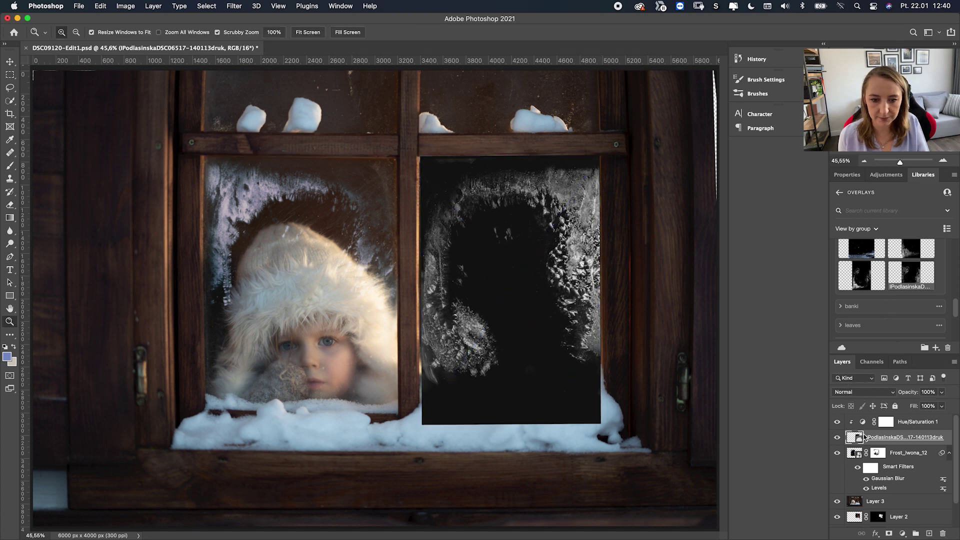
pyautogui.click(863, 392)
pyautogui.click(849, 475)
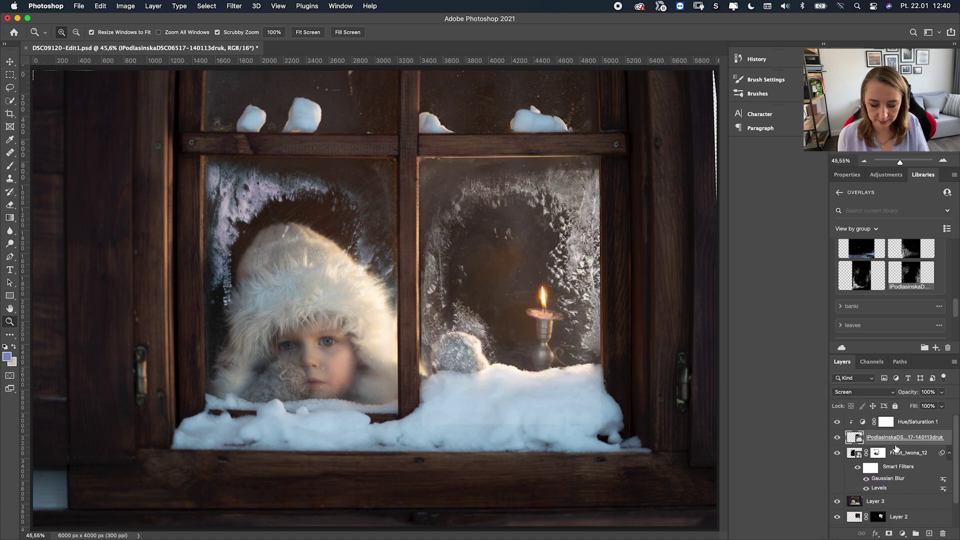
# - Open Levels for the new frost overlay and set the Blue channel's midtones to 1.22
pyautogui.press('super+l')
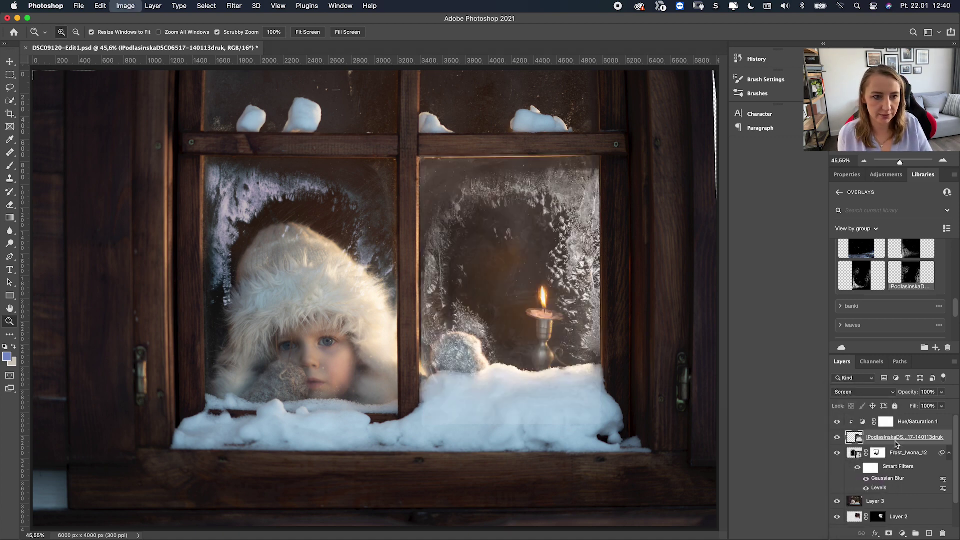
pyautogui.moveTo(574, 256); pyautogui.dragTo(696, 261)
pyautogui.click(665, 302)
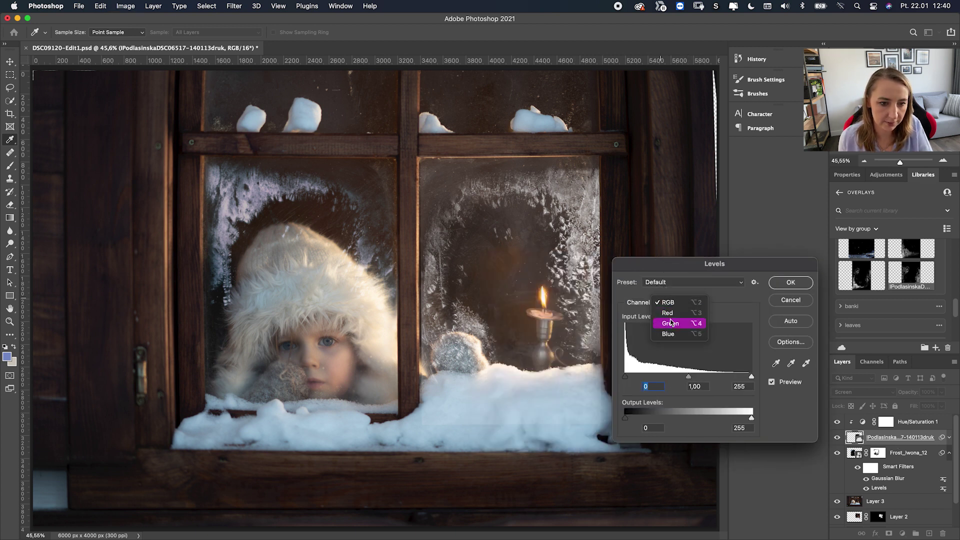
pyautogui.click(676, 337)
pyautogui.moveTo(690, 379); pyautogui.dragTo(678, 375)
# - Set the Red channel's midtones to 0.87 and apply the Levels changes to the new frost overlay
pyautogui.click(679, 304)
pyautogui.click(678, 302)
pyautogui.click(678, 302)
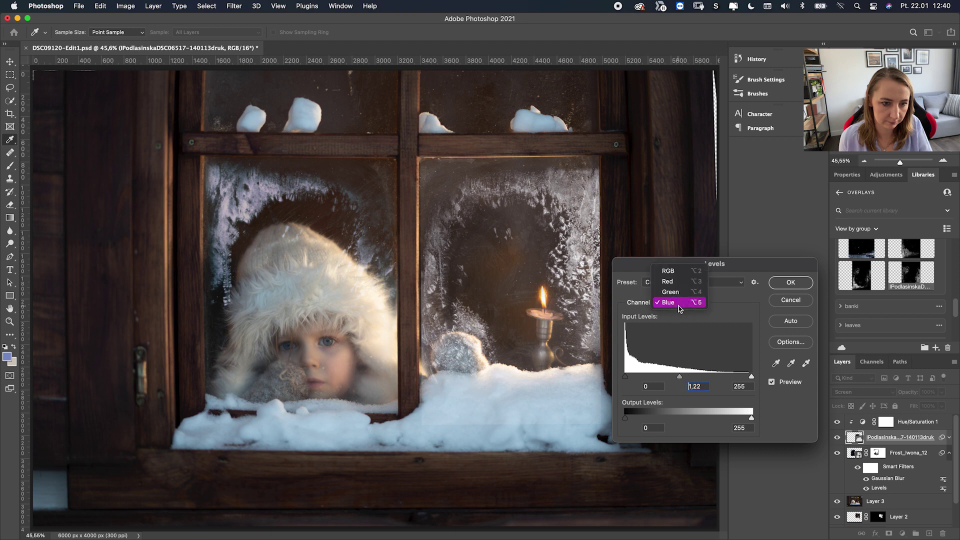
pyautogui.click(669, 282)
pyautogui.click(689, 378)
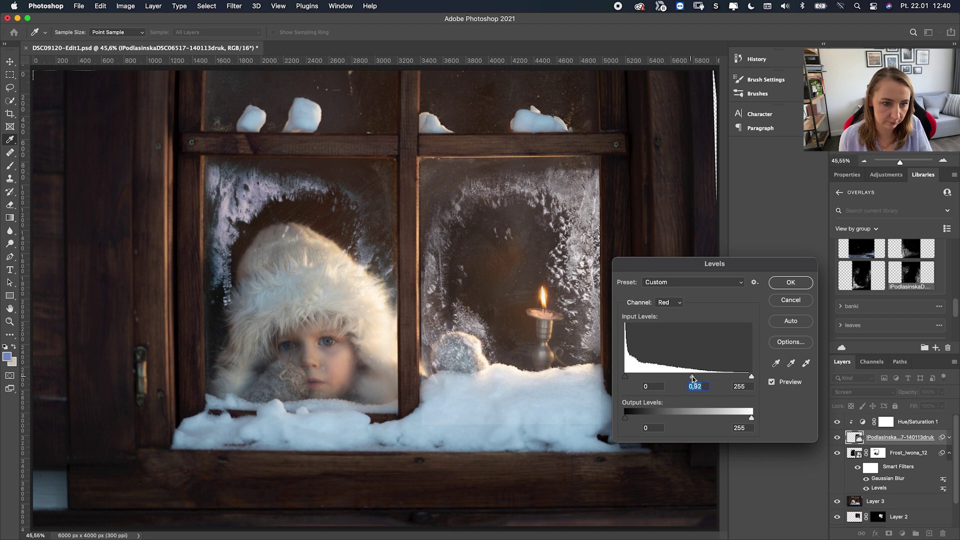
pyautogui.moveTo(692, 379); pyautogui.dragTo(694, 379)
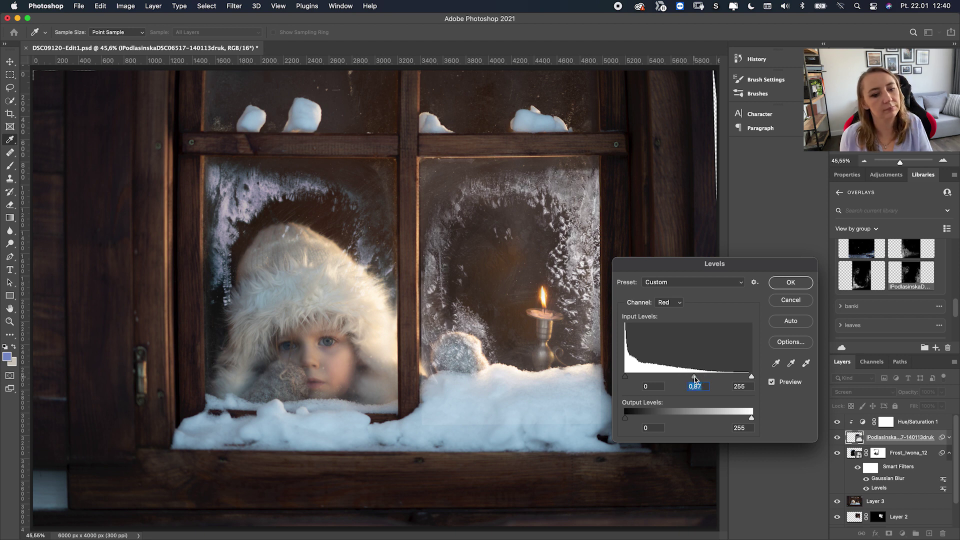
pyautogui.click(790, 282)
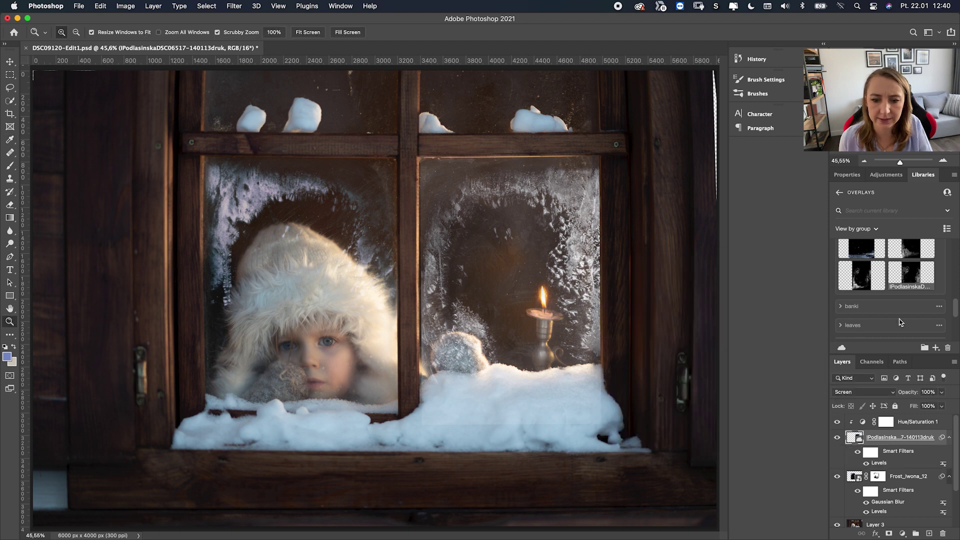
# - Move the Hue/Saturation 1 adjustment directly above Frost_Iwona_12 and clip it to that layer again
pyautogui.click(907, 423)
pyautogui.moveTo(907, 423); pyautogui.dragTo(906, 470)
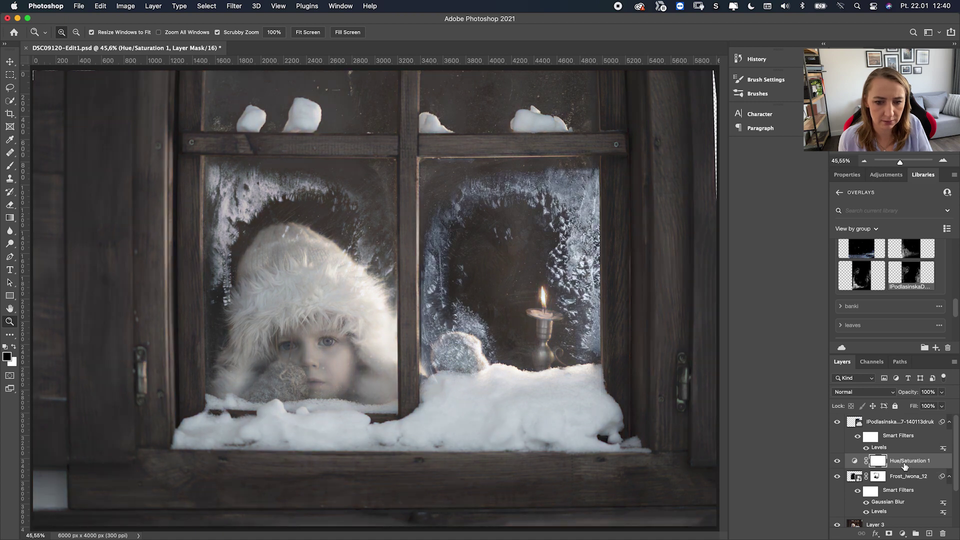
pyautogui.rightClick(910, 464)
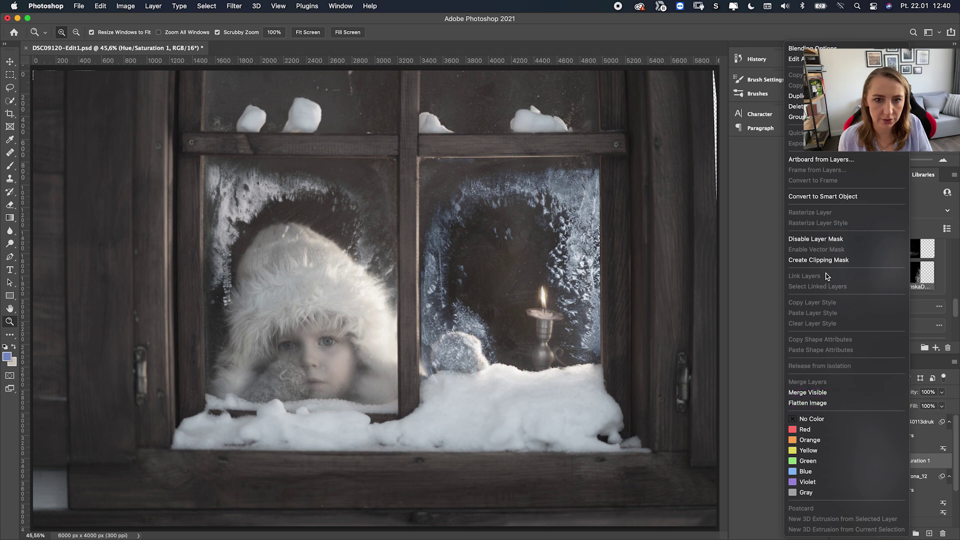
pyautogui.click(769, 271)
pyautogui.scroll(-3, 868, 427)
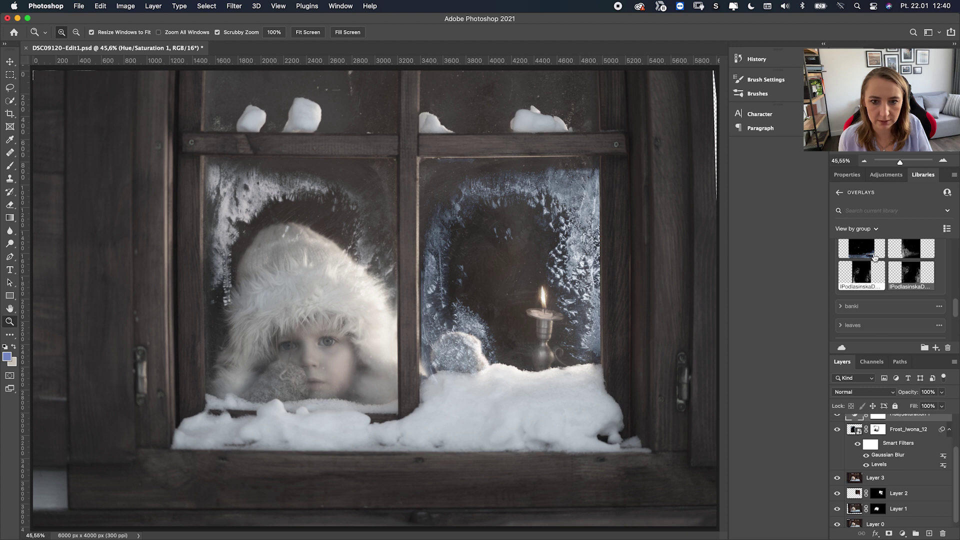
pyautogui.click(885, 175)
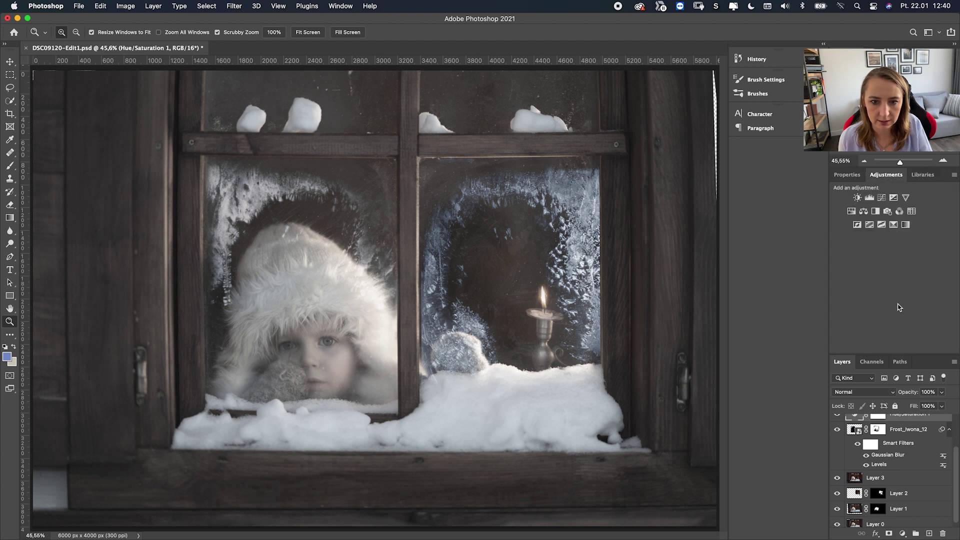
pyautogui.click(846, 175)
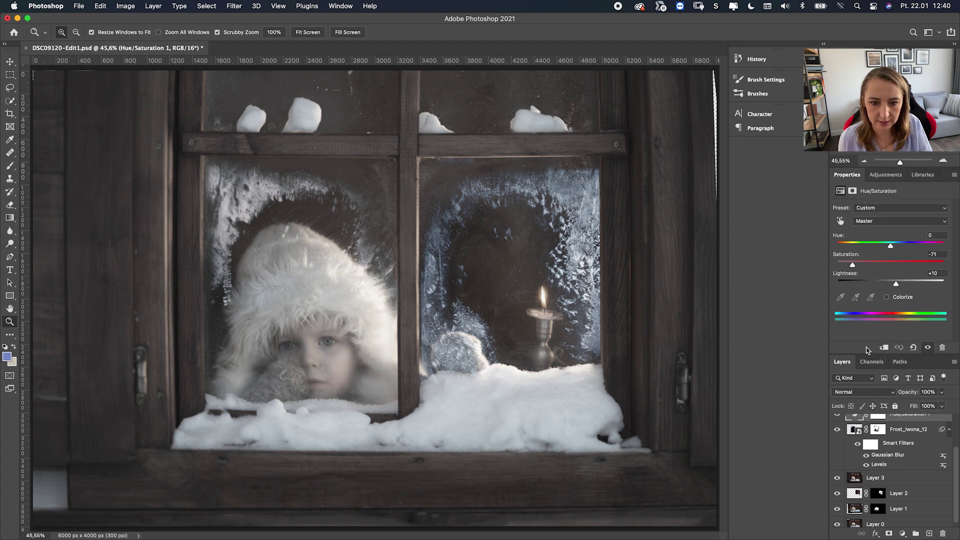
pyautogui.press('\\')
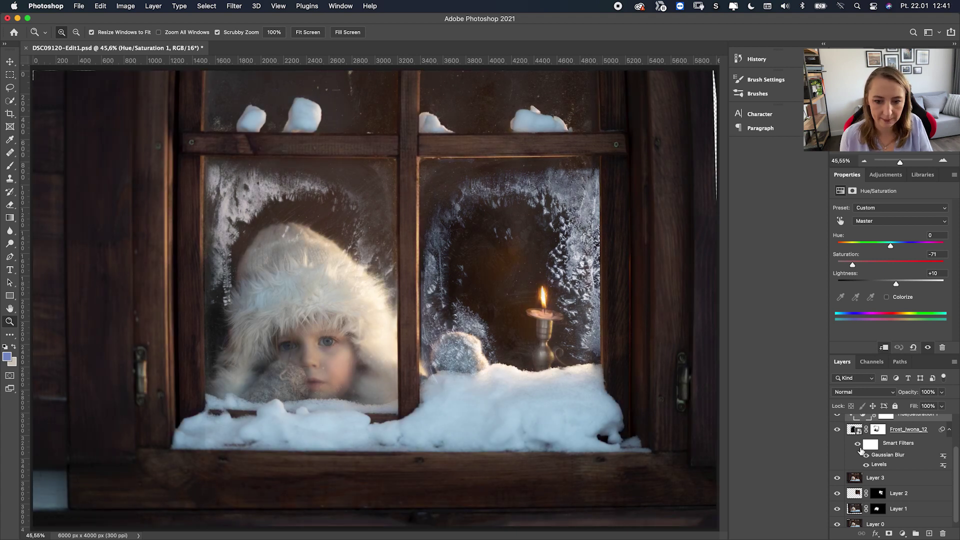
pyautogui.scroll(3, 859, 451)
pyautogui.rightClick(919, 465)
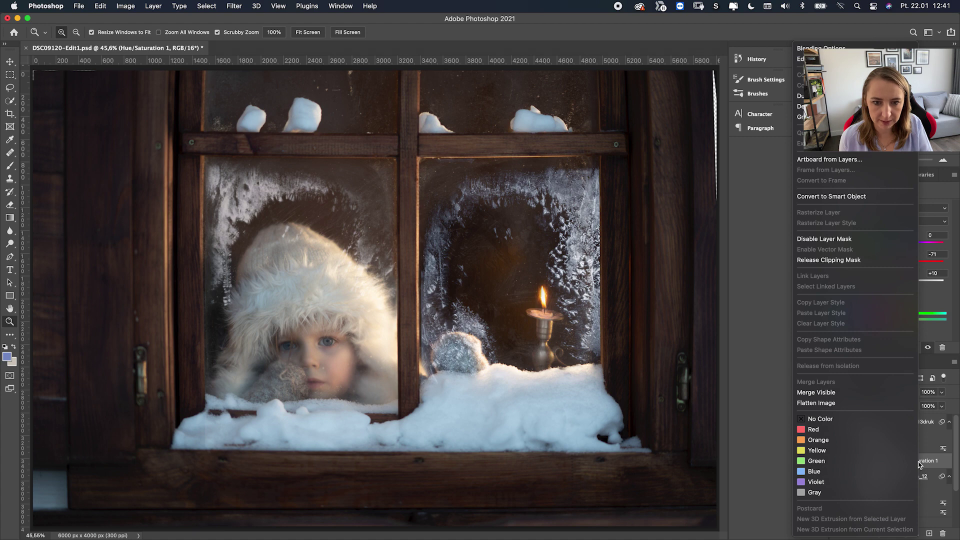
# - Duplicate the Hue/Saturation 1 adjustment, move the copy above the candle pane's frost overlay and clip it to that layer
pyautogui.press('Escape')
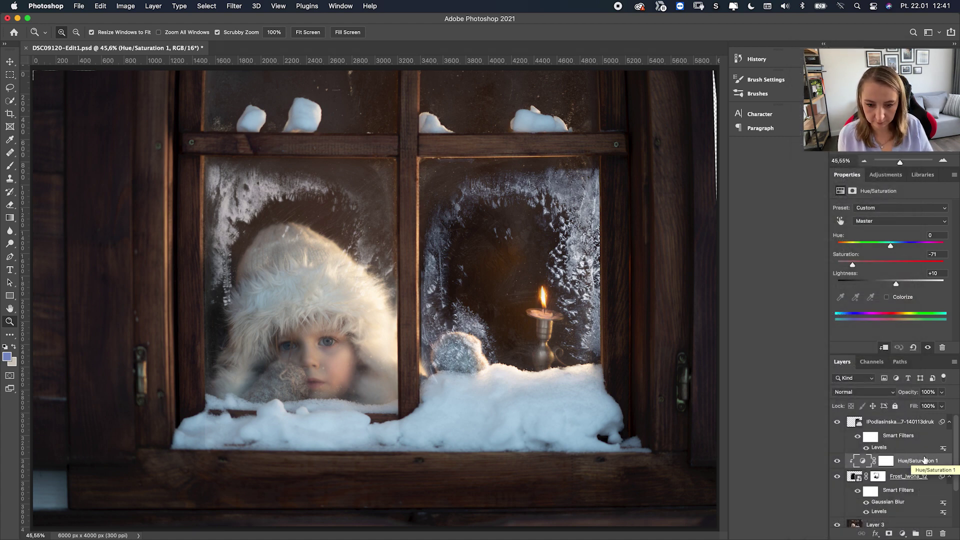
pyautogui.press('super+j')
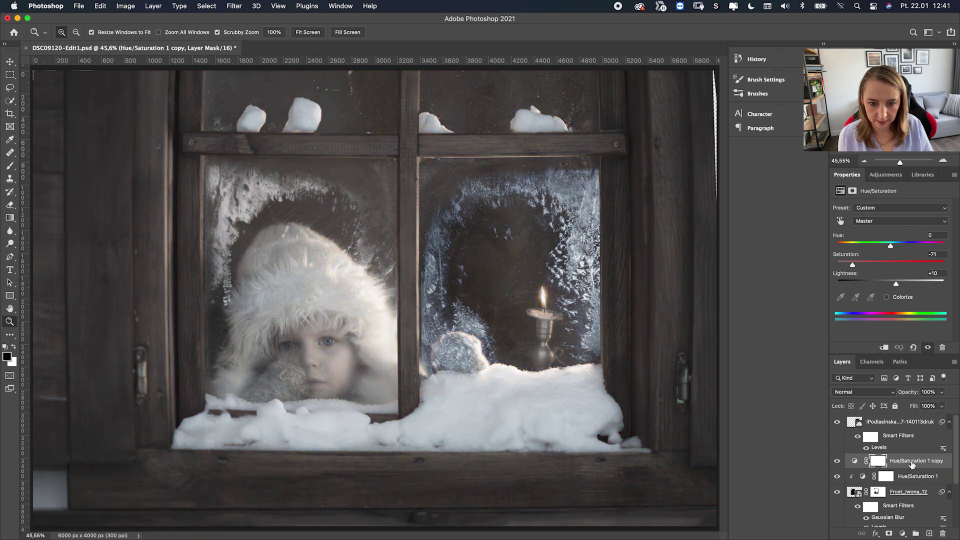
pyautogui.moveTo(903, 465); pyautogui.dragTo(861, 425)
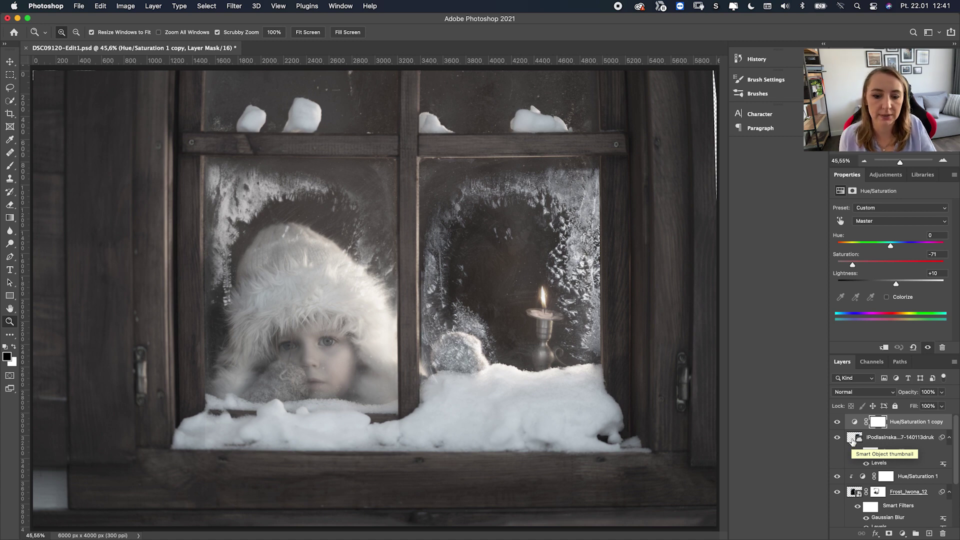
pyautogui.press('super+alt+g')
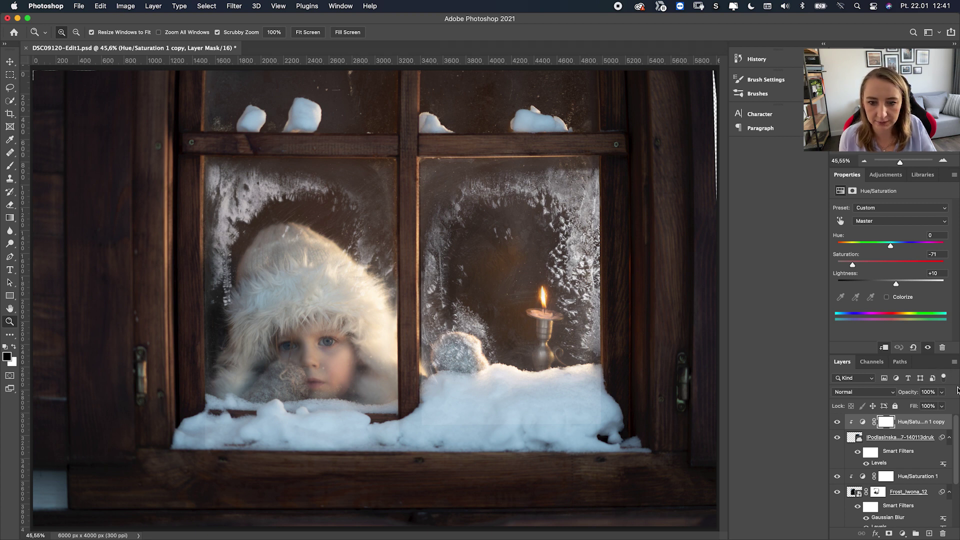
pyautogui.click(942, 393)
pyautogui.moveTo(943, 403); pyautogui.dragTo(926, 405)
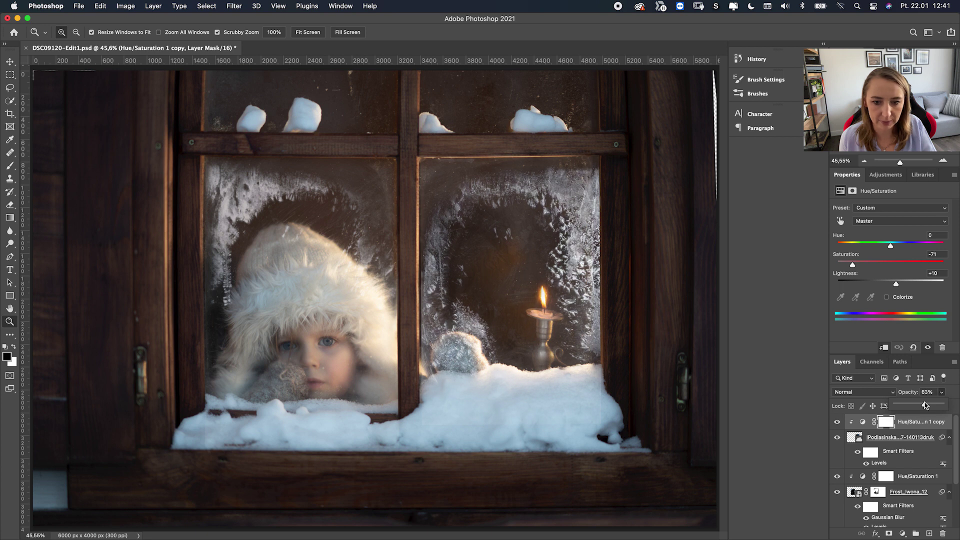
pyautogui.moveTo(925, 405); pyautogui.dragTo(941, 404)
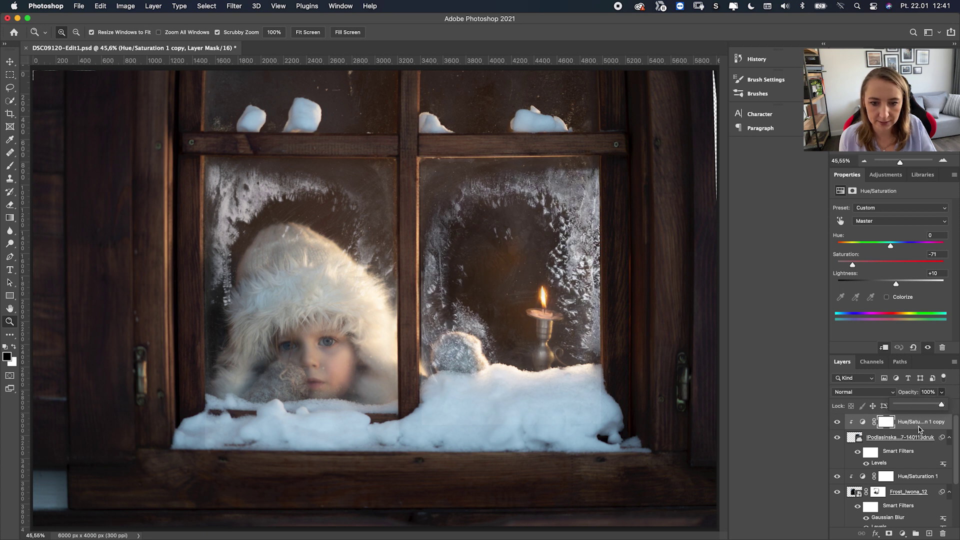
# - Lower the opacity of the candle pane's frost overlay to 71%
pyautogui.click(856, 438)
pyautogui.click(942, 392)
pyautogui.moveTo(940, 404); pyautogui.dragTo(929, 407)
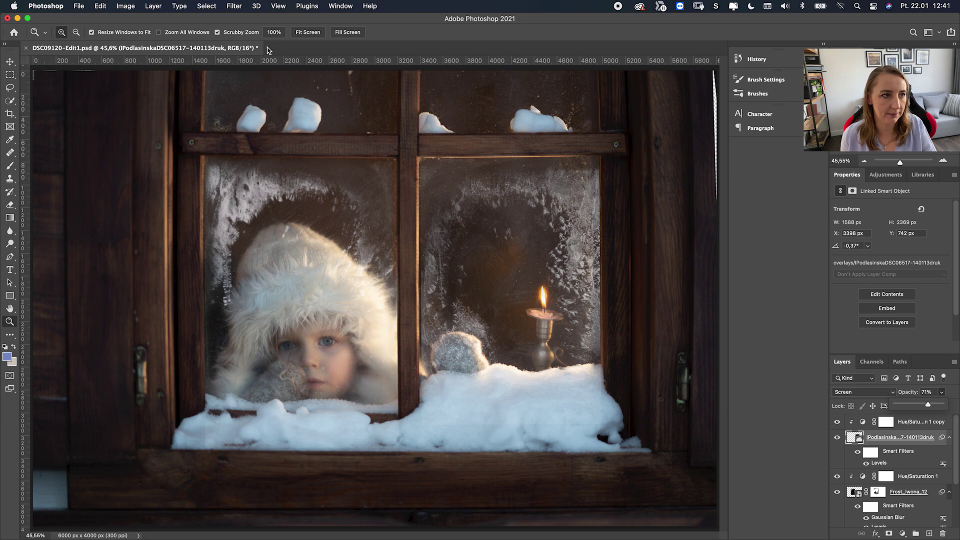
# - Apply a Gaussian Blur with a 2.6 pixel radius to the candle pane's frost overlay and check the frost up close
pyautogui.click(233, 6)
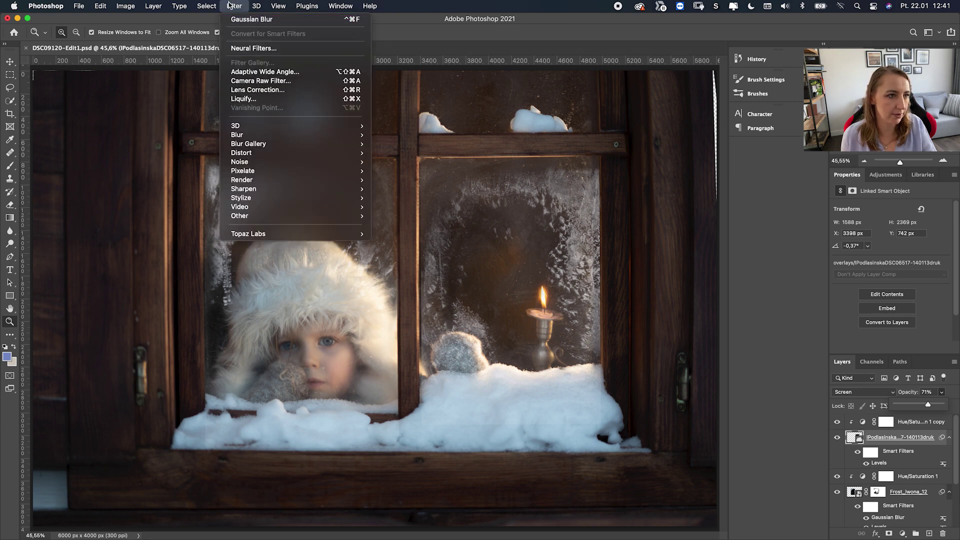
pyautogui.click(235, 20)
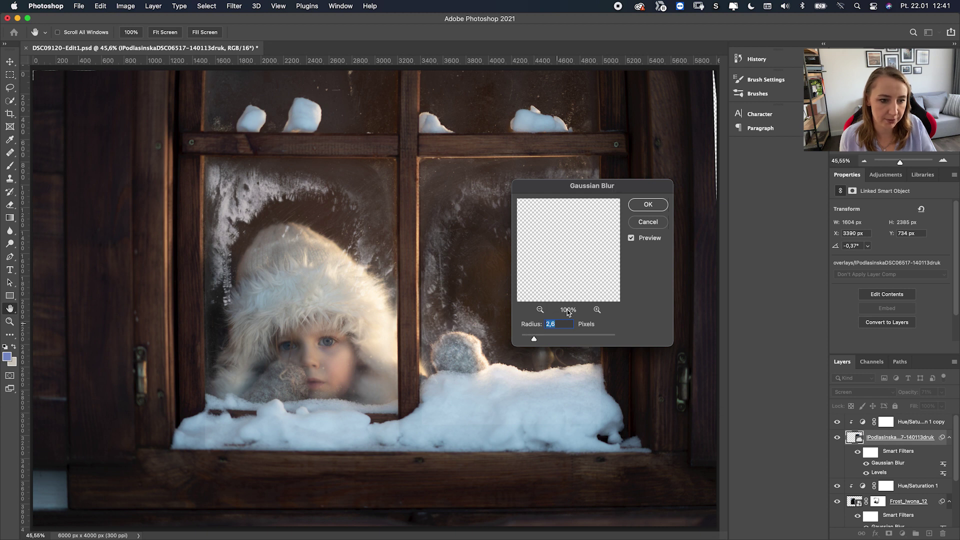
pyautogui.press('Return')
pyautogui.press('z')
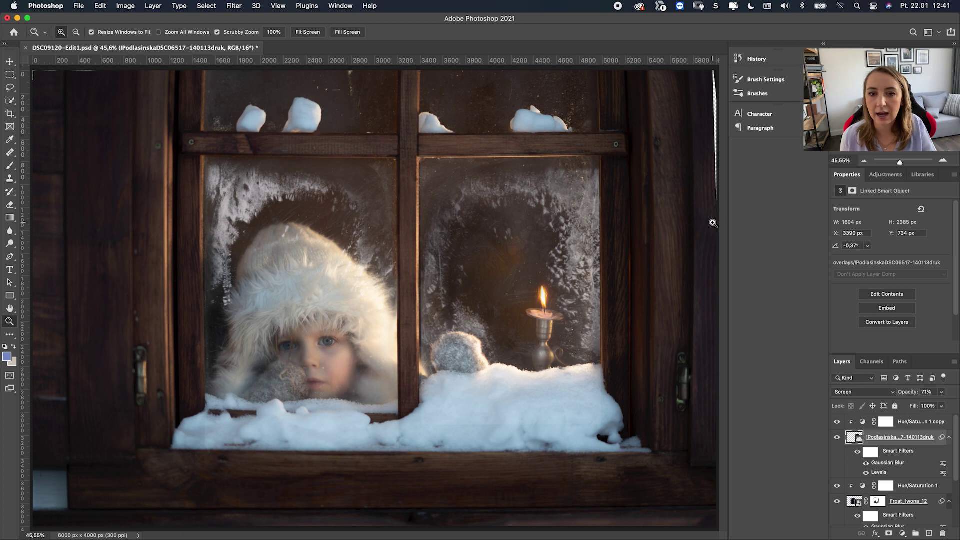
pyautogui.moveTo(490, 178); pyautogui.dragTo(604, 251)
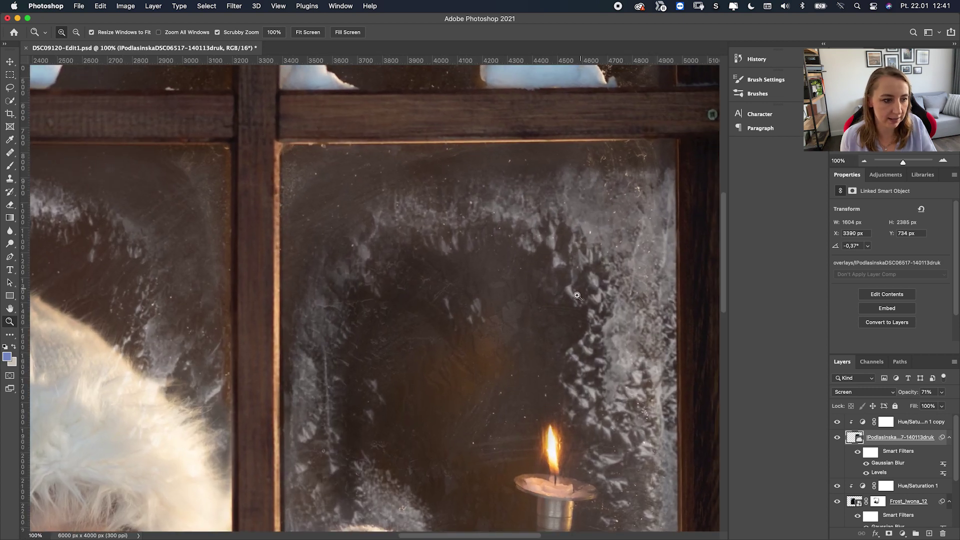
pyautogui.moveTo(580, 291); pyautogui.dragTo(515, 300)
pyautogui.press('super+0')
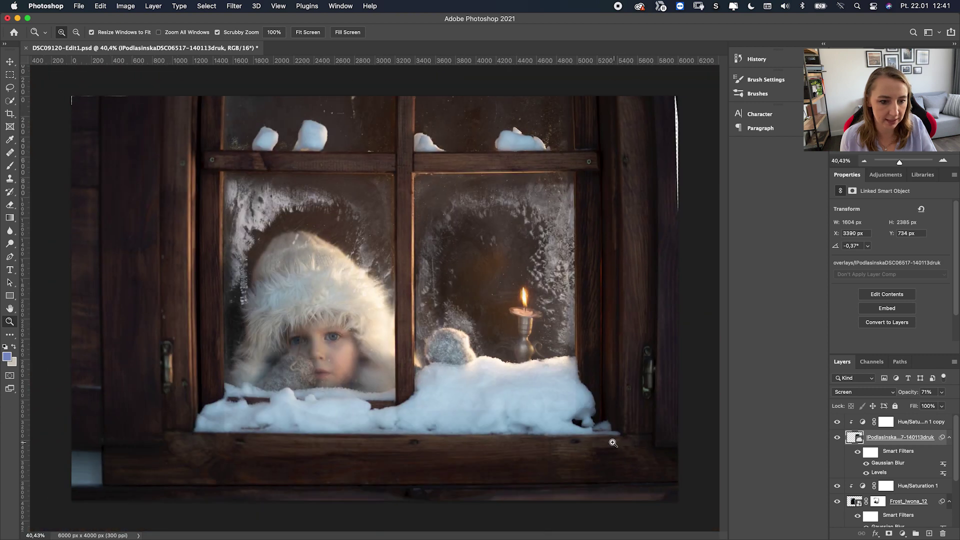
# - Add a layer mask to the candle pane's frost overlay and mask the snow on the sill with a 900 px black brush, also on Frost_Iwona_12's mask
pyautogui.scroll(3, 575, 362)
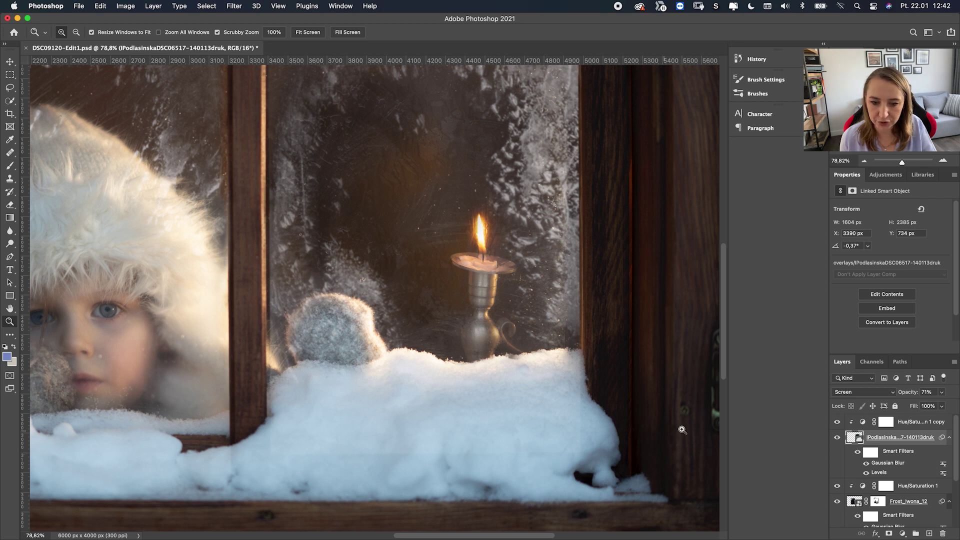
pyautogui.click(889, 533)
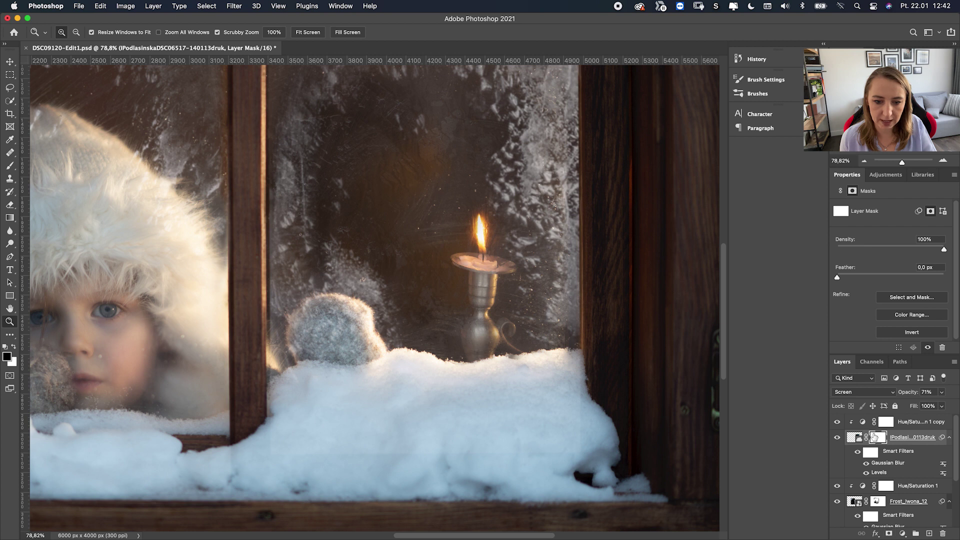
pyautogui.click(10, 165)
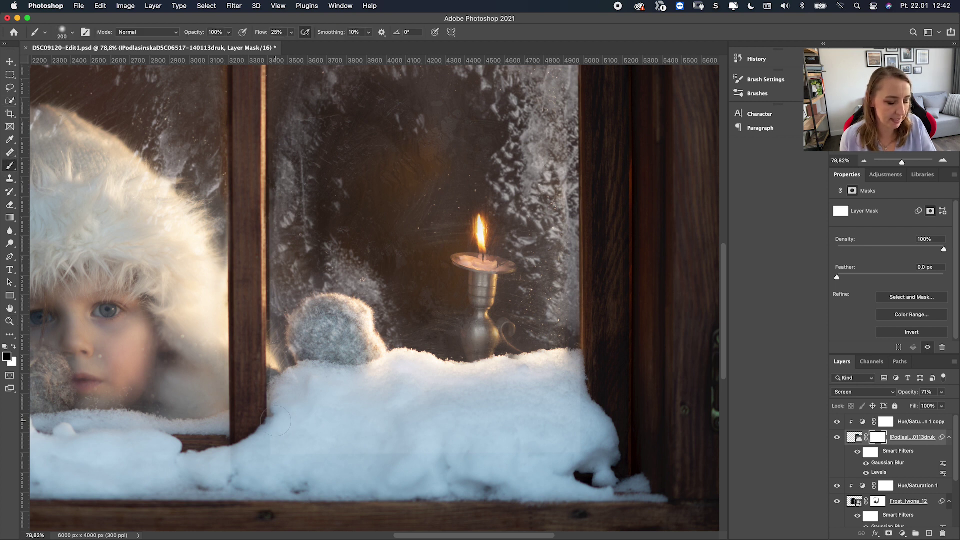
pyautogui.press(']')
pyautogui.press(']')
pyautogui.press(']')
pyautogui.press(']')
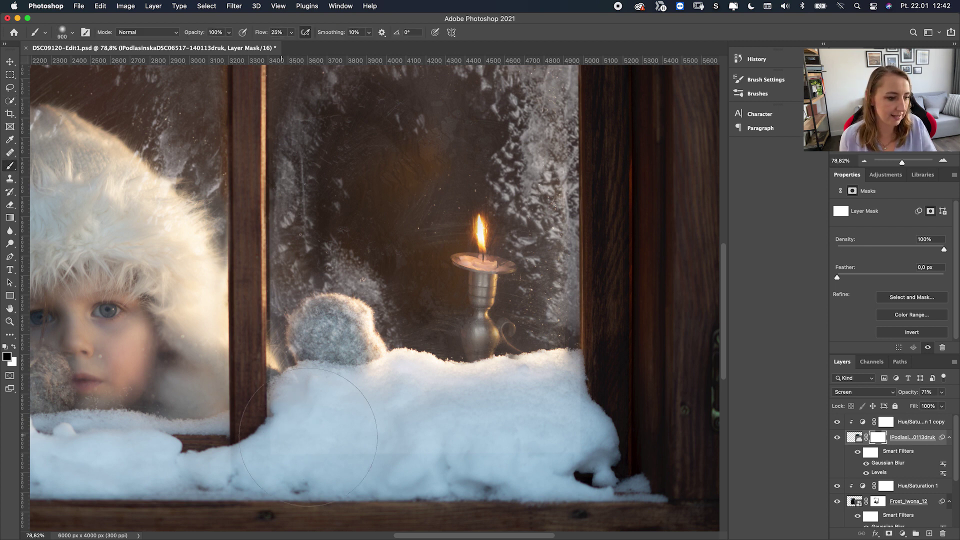
pyautogui.moveTo(274, 432)
pyautogui.mouseDown()
pyautogui.moveTo(350, 440)
pyautogui.moveTo(421, 465)
pyautogui.mouseUp()
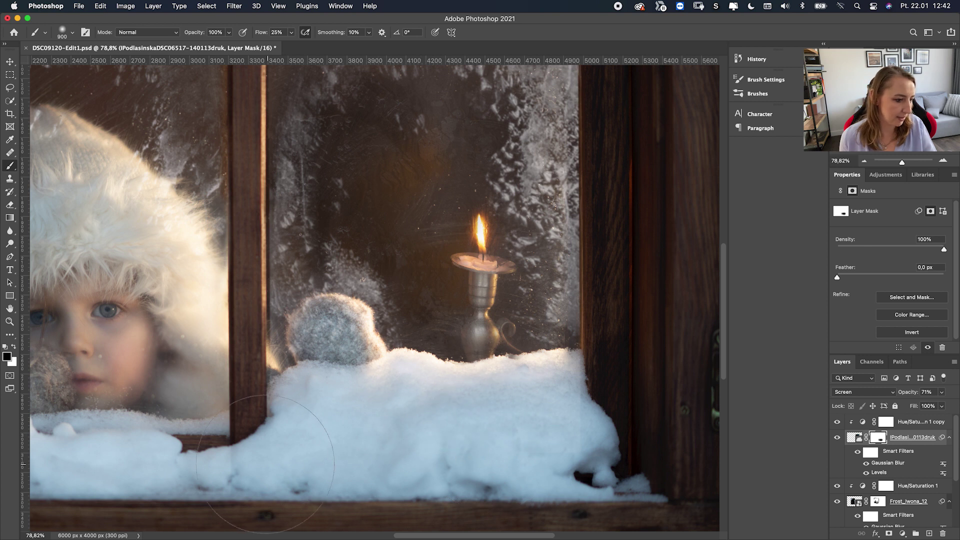
pyautogui.click(885, 501)
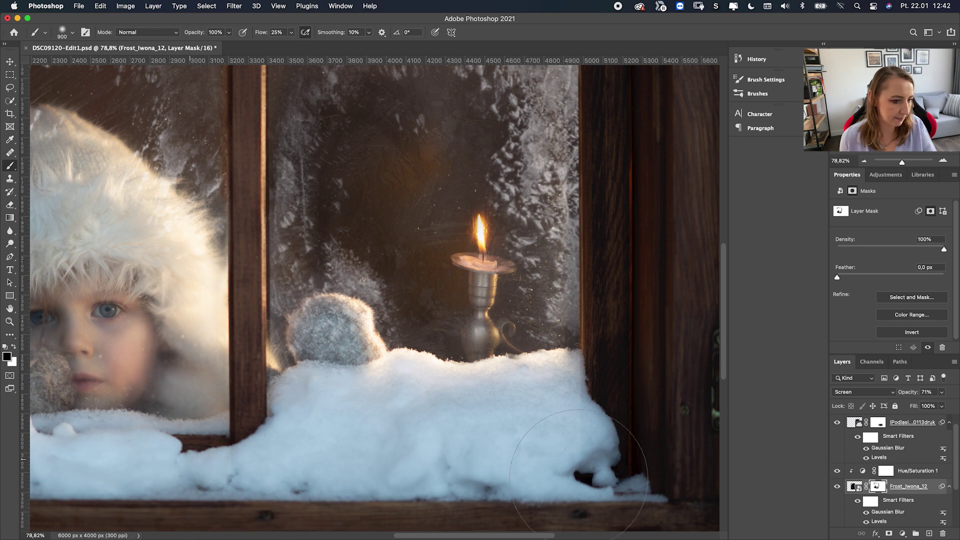
# - On the candle pane overlay's mask, paint black with a 125 px brush down the wooden frame along the pane's left edge
pyautogui.click(878, 422)
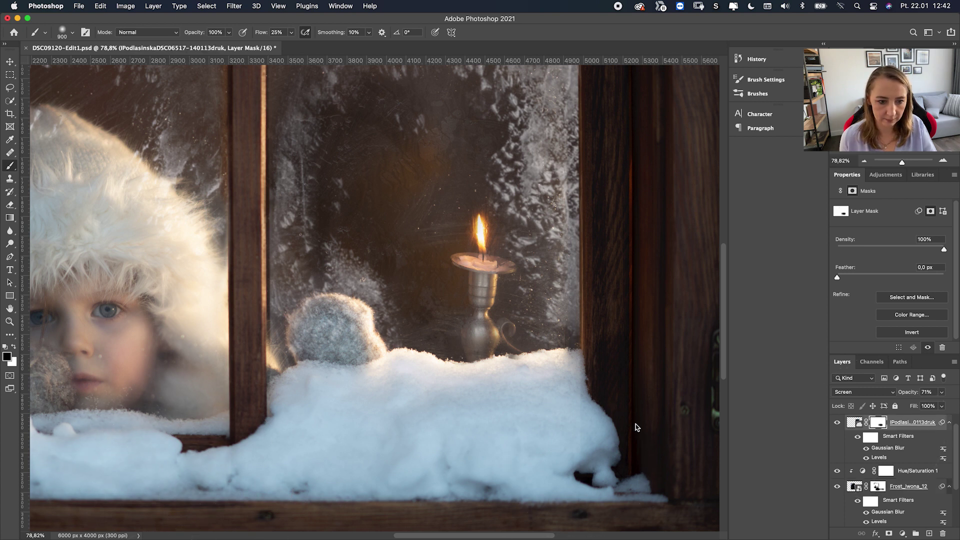
pyautogui.press('[')
pyautogui.press('[')
pyautogui.press('[')
pyautogui.press('[')
pyautogui.press('[')
pyautogui.press('[')
pyautogui.press('[')
pyautogui.press('[')
pyautogui.press('[')
pyautogui.press('[')
pyautogui.press('[')
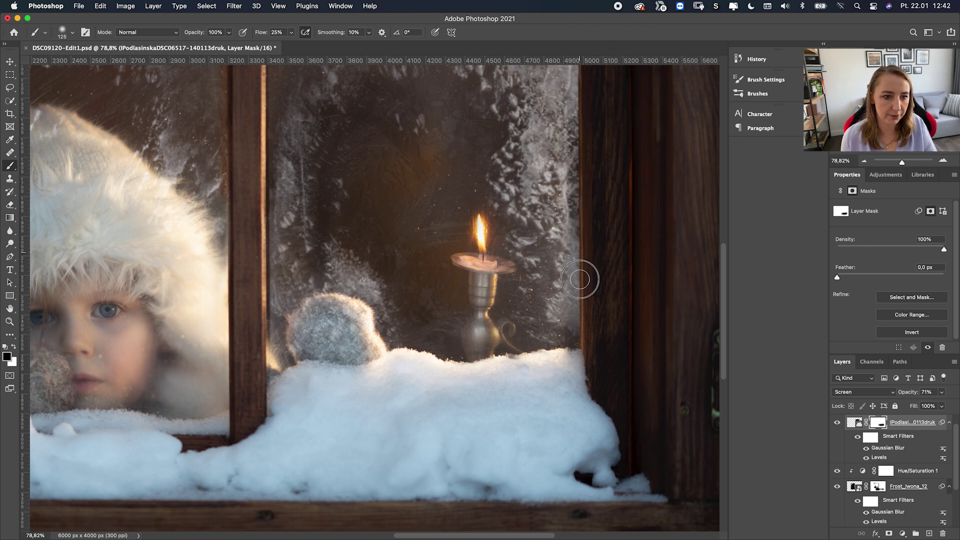
pyautogui.moveTo(723, 307); pyautogui.dragTo(725, 267)
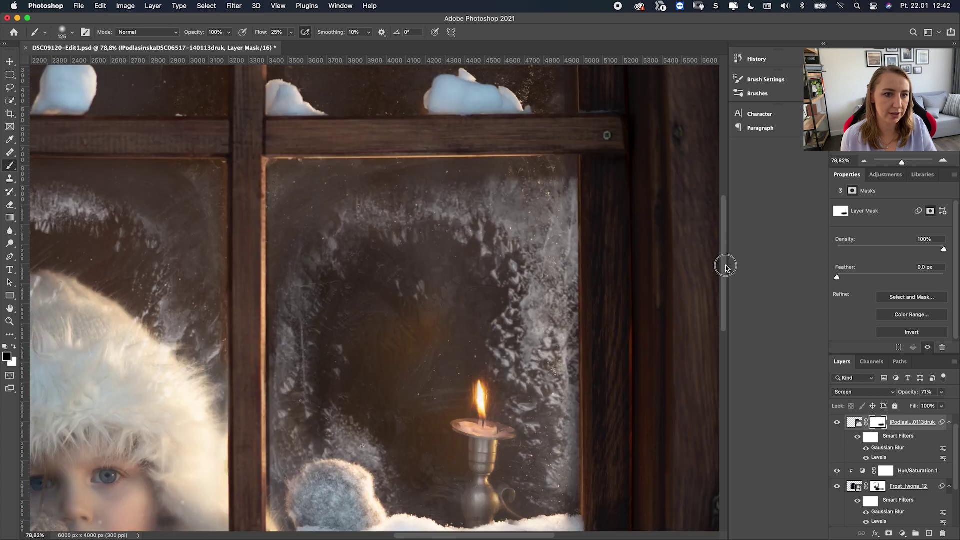
pyautogui.moveTo(260, 161); pyautogui.dragTo(254, 291)
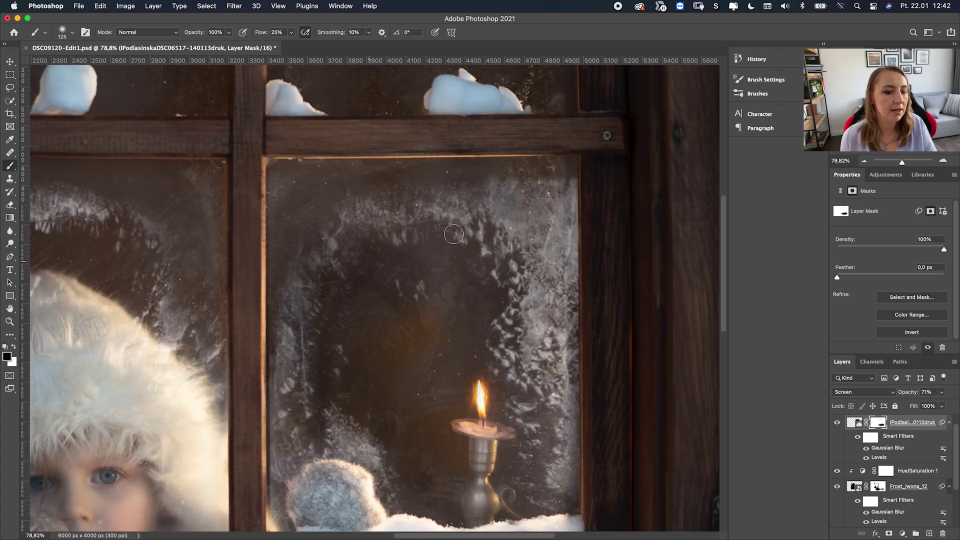
pyautogui.moveTo(251, 332)
pyautogui.mouseDown()
pyautogui.moveTo(263, 497)
pyautogui.moveTo(264, 476)
pyautogui.mouseUp()
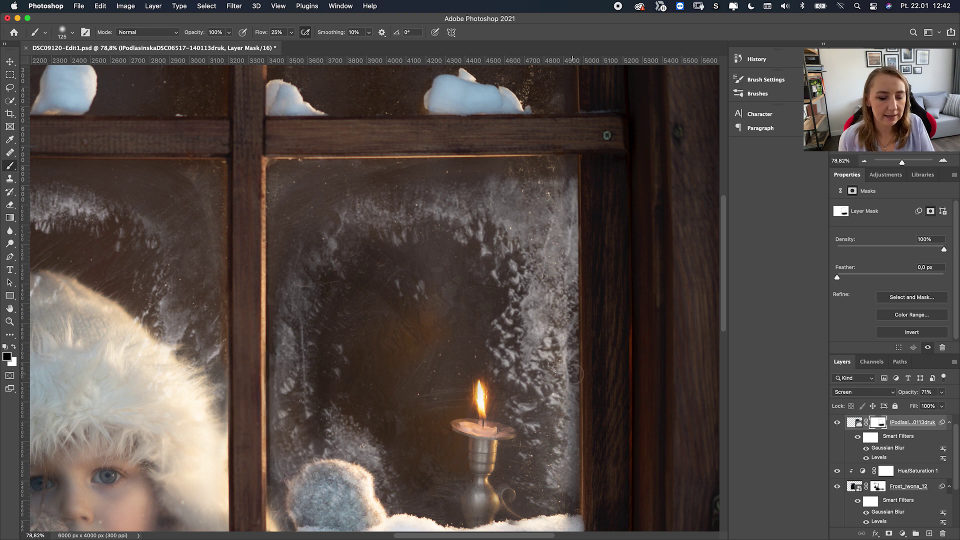
# - Look through the groups of the OVERLAYS library and view the whole composite
pyautogui.click(922, 174)
pyautogui.scroll(-3, 874, 300)
pyautogui.scroll(8, 874, 304)
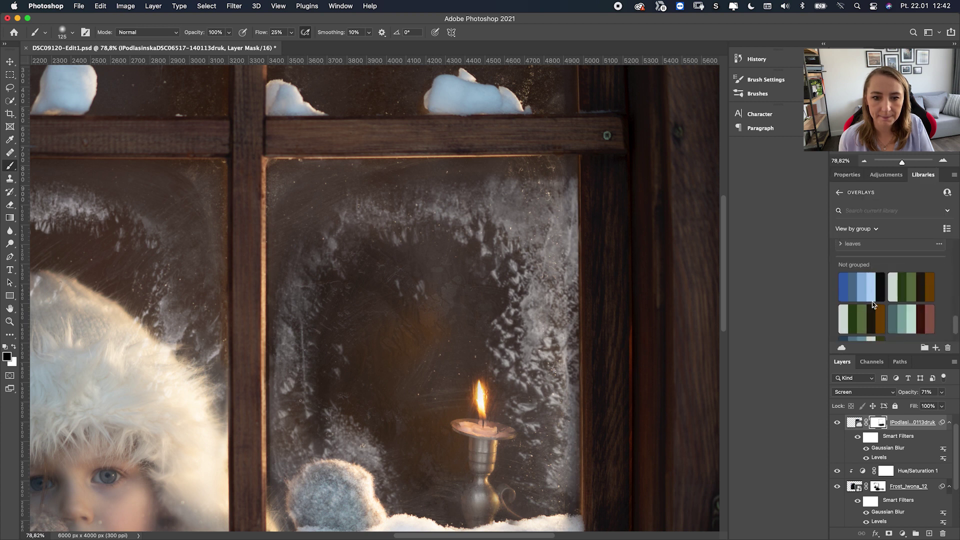
pyautogui.scroll(2, 872, 304)
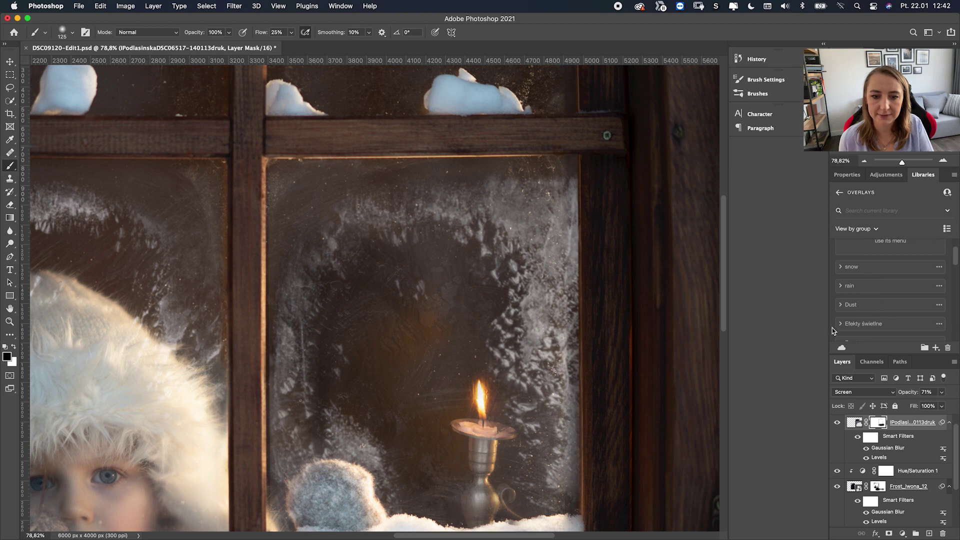
pyautogui.click(9, 322)
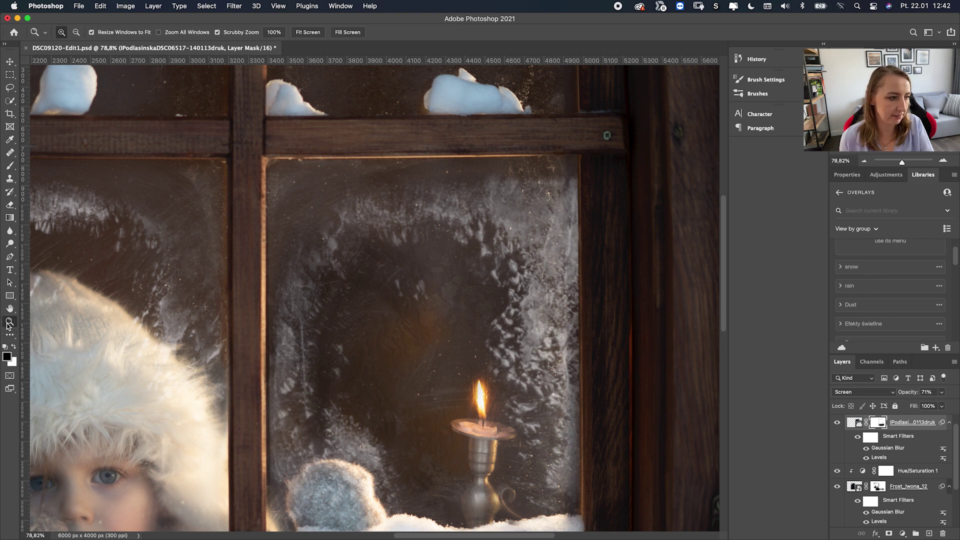
pyautogui.scroll(-5, 428, 369)
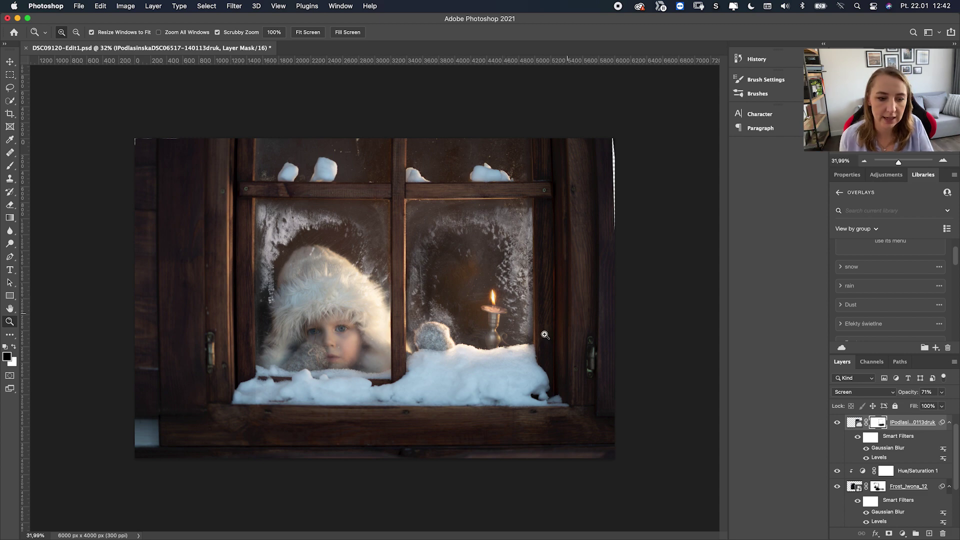
# - Switch to Safari, open the photographer's Editing Resources page and look through the overlay packs offered there
pyautogui.moveTo(150, 537)
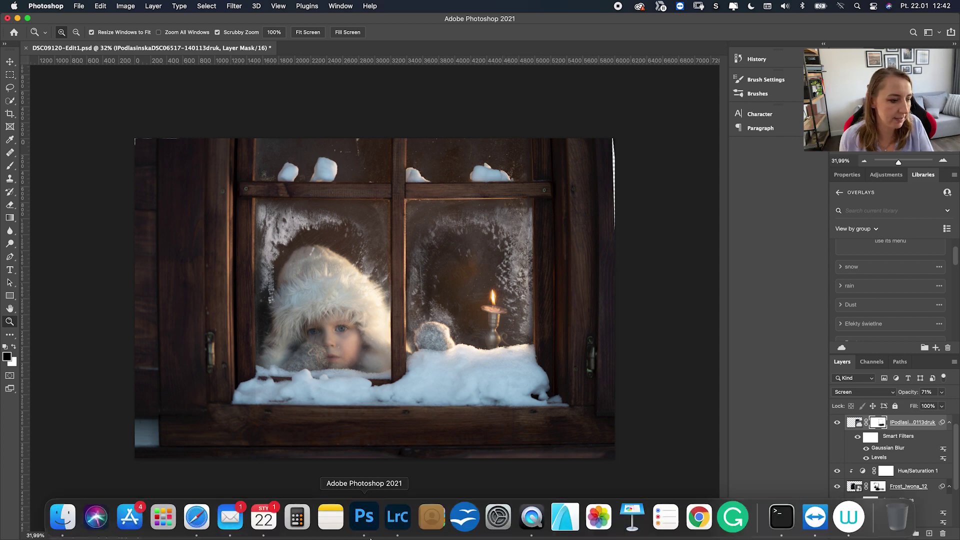
pyautogui.click(196, 516)
pyautogui.scroll(10, 292, 218)
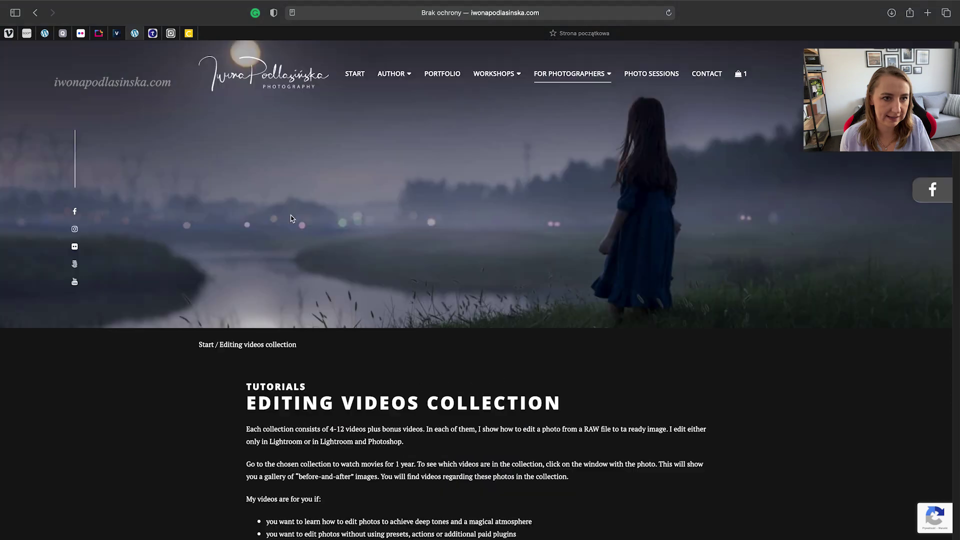
pyautogui.moveTo(568, 79)
pyautogui.click(560, 135)
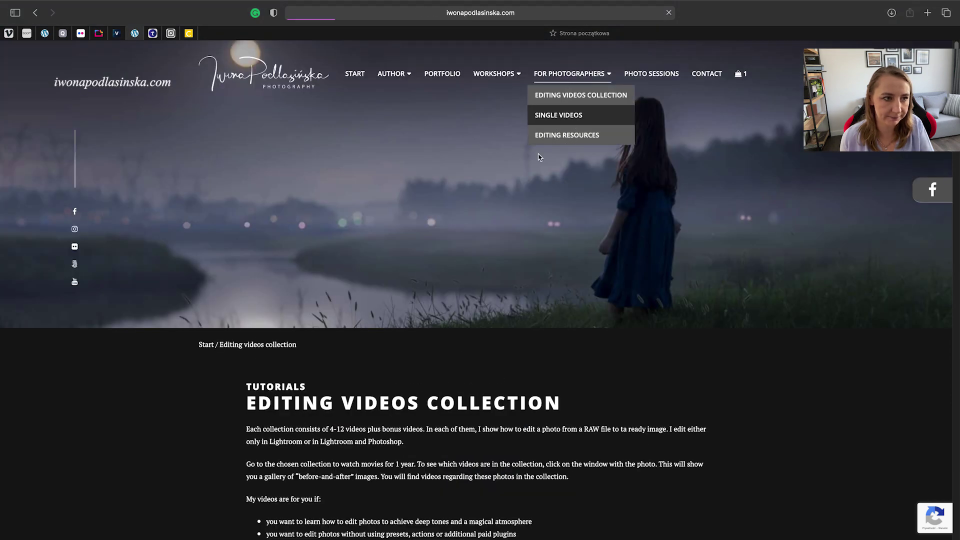
pyautogui.scroll(-10, 538, 200)
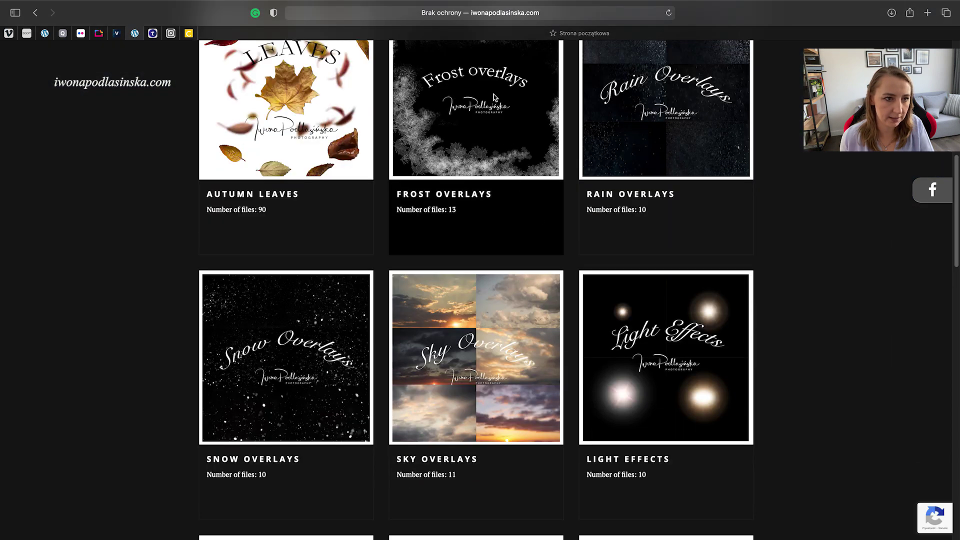
pyautogui.scroll(-4, 494, 96)
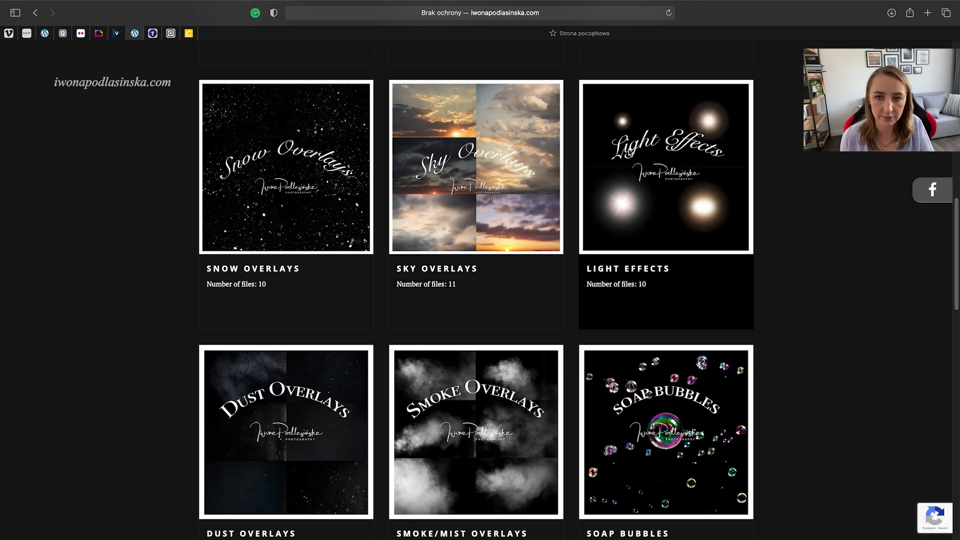
pyautogui.moveTo(263, 525)
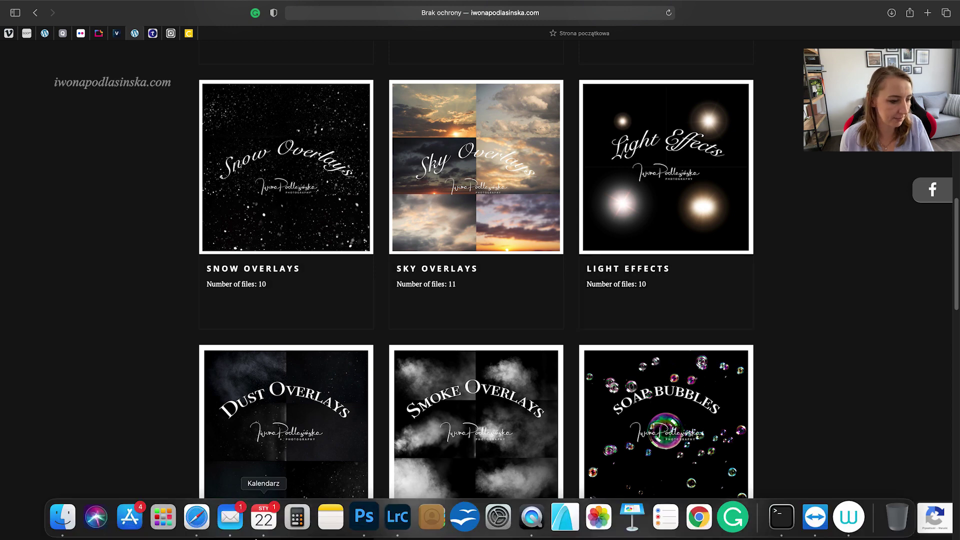
# - Switch to Photoshop, place the star2 Iwona-2 light overlay over the candle flame and set its blend mode to Screen
pyautogui.click(364, 516)
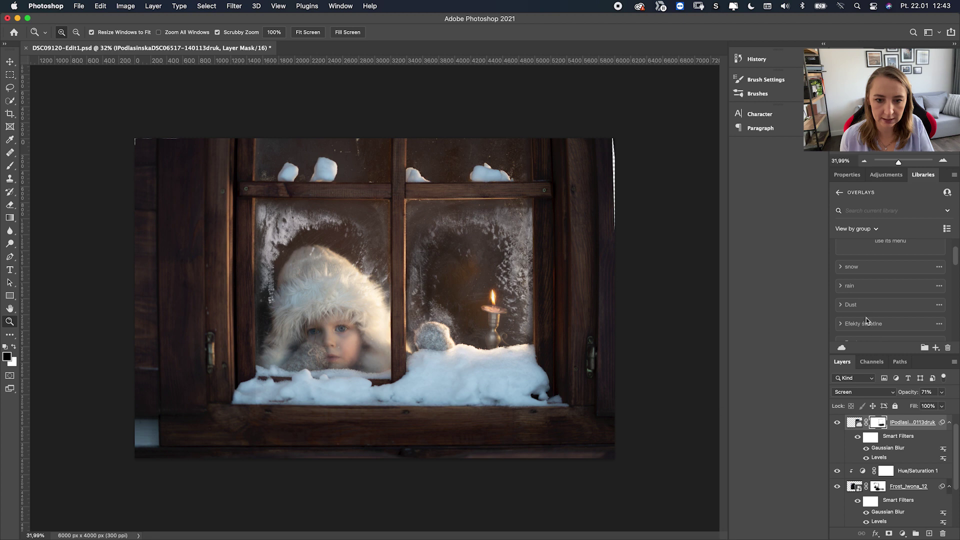
pyautogui.click(840, 325)
pyautogui.scroll(-3, 871, 316)
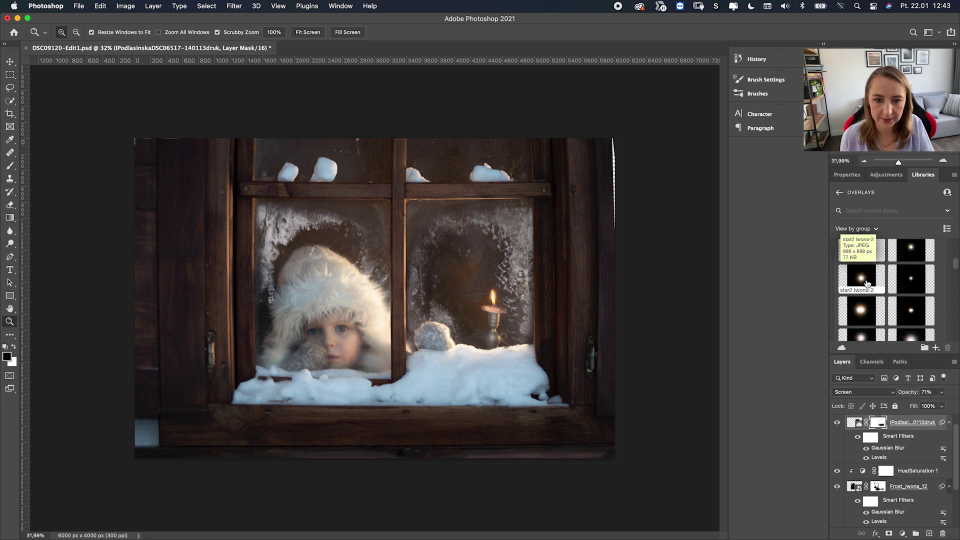
pyautogui.moveTo(863, 281); pyautogui.dragTo(489, 302)
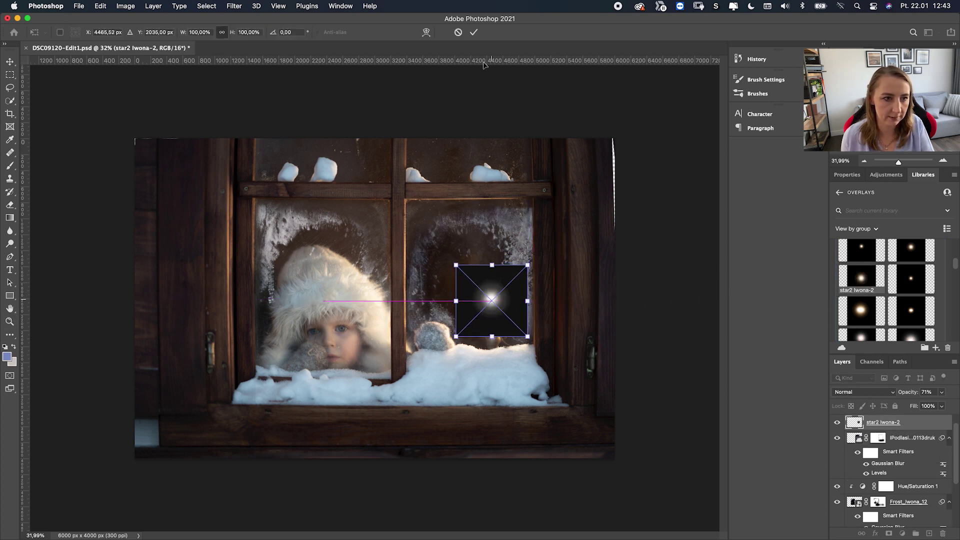
pyautogui.click(869, 392)
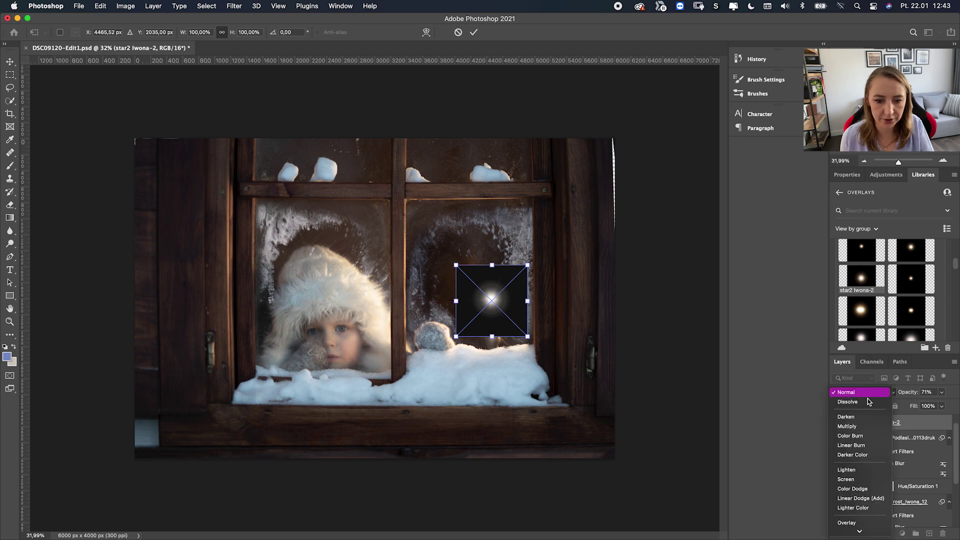
pyautogui.click(834, 481)
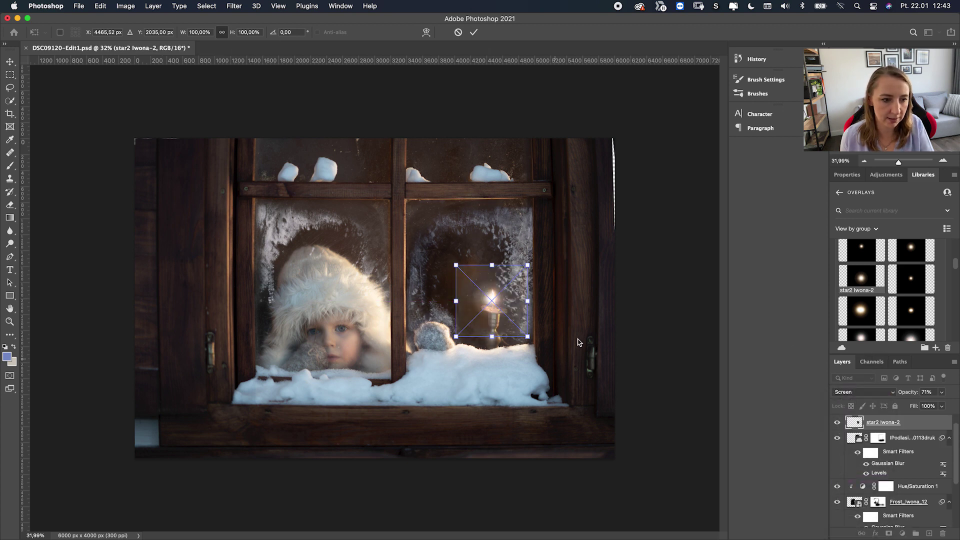
pyautogui.click(9, 61)
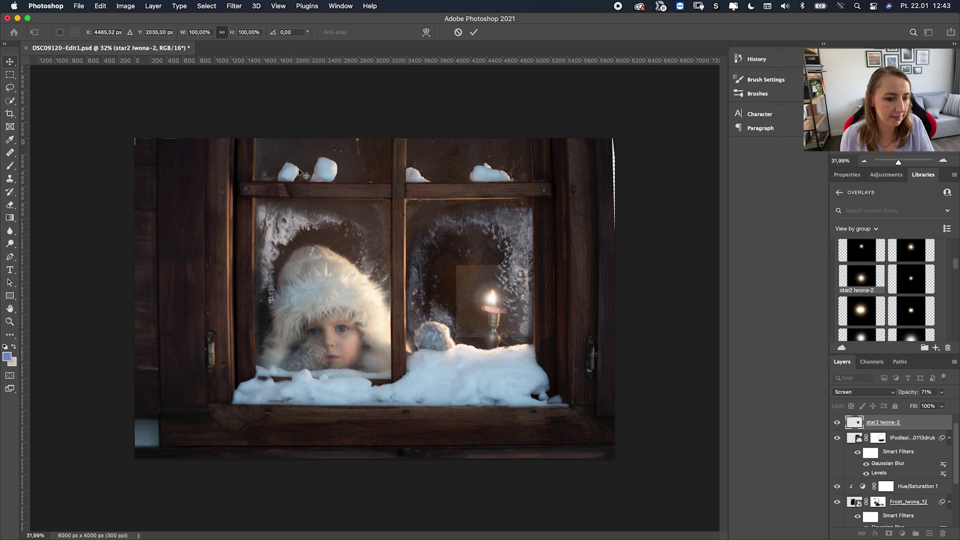
pyautogui.click(303, 174)
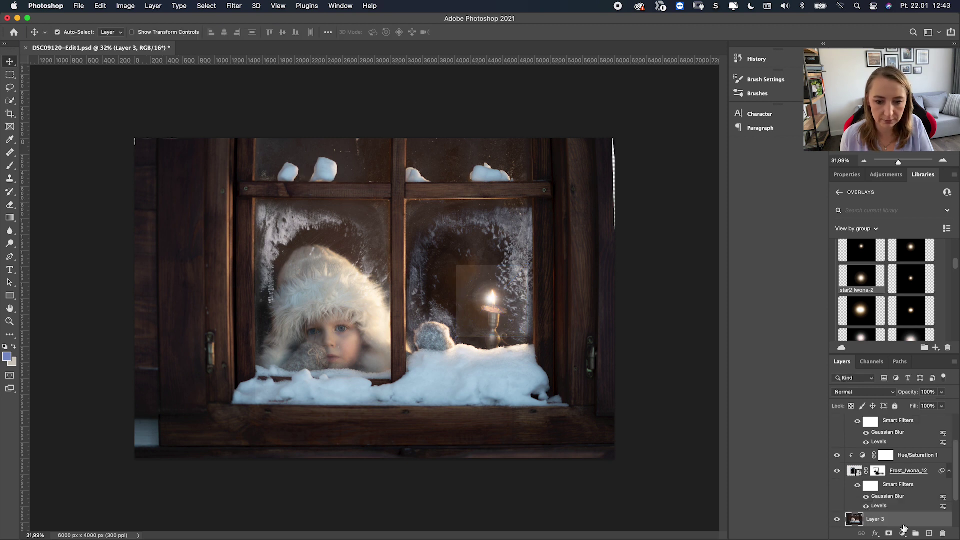
# - Move the star2 Iwona-2 layer above the Hue/Saturation 1 copy and clip that adjustment to the candle pane's frost overlay
pyautogui.moveTo(956, 467); pyautogui.dragTo(955, 438)
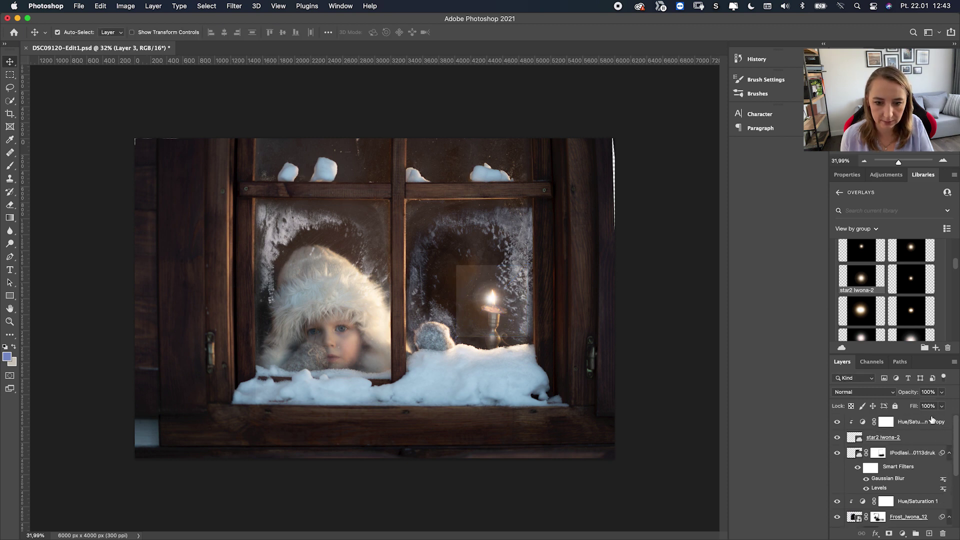
pyautogui.moveTo(879, 439); pyautogui.dragTo(895, 420)
pyautogui.click(858, 438)
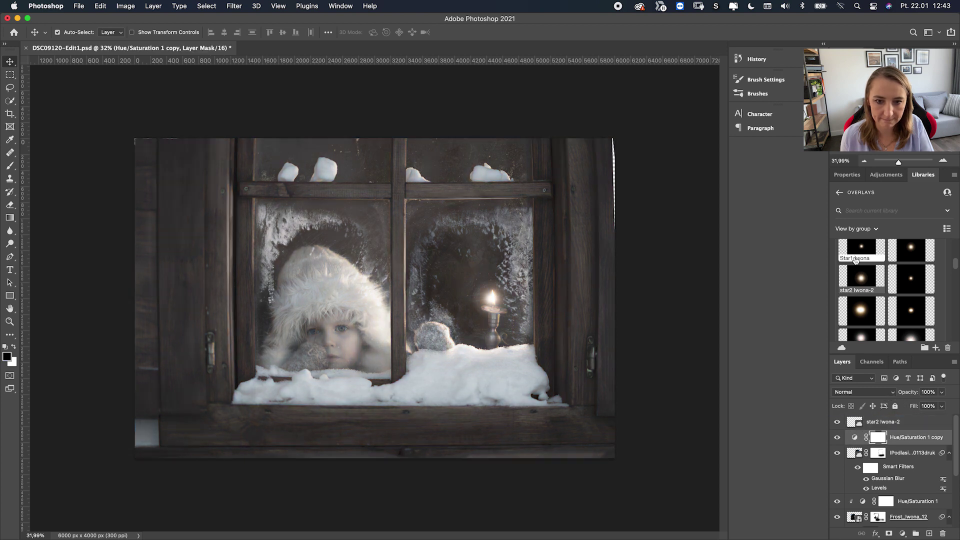
pyautogui.click(847, 174)
pyautogui.press('super+alt+g')
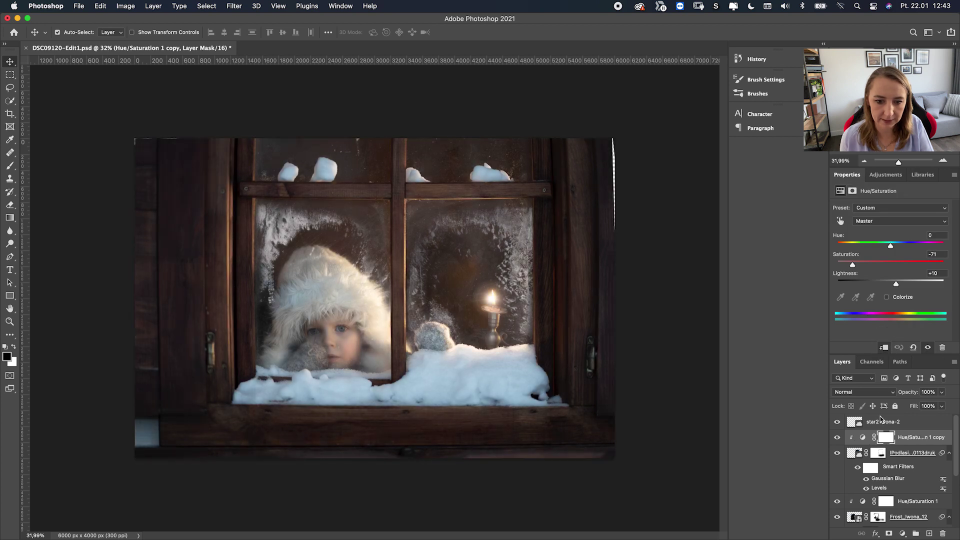
# - Nudge the star2 Iwona-2 glow over the candle flame and warm it with the Camera Raw Filter, Temperature +30 and Tint +22
pyautogui.click(880, 422)
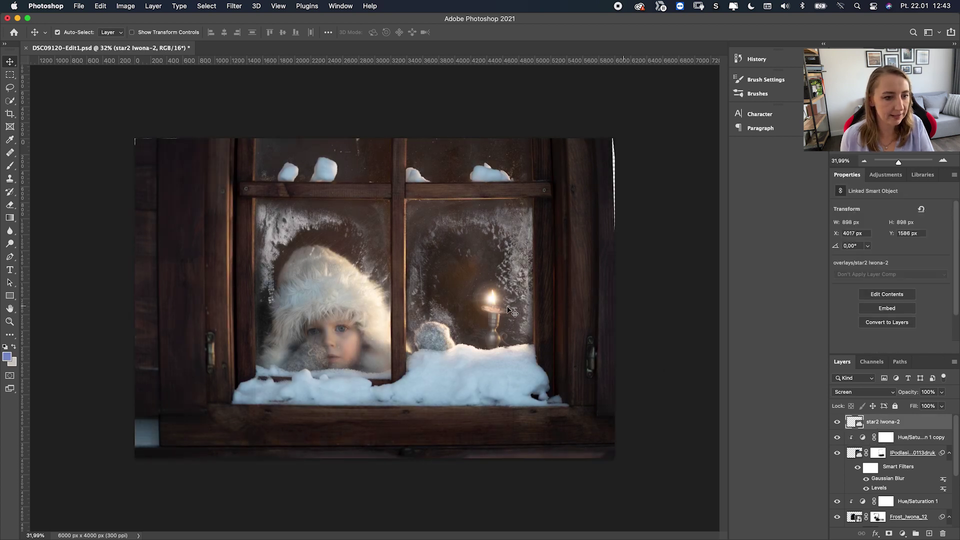
pyautogui.moveTo(491, 299)
pyautogui.mouseDown()
pyautogui.moveTo(485, 310)
pyautogui.moveTo(494, 298)
pyautogui.mouseUp()
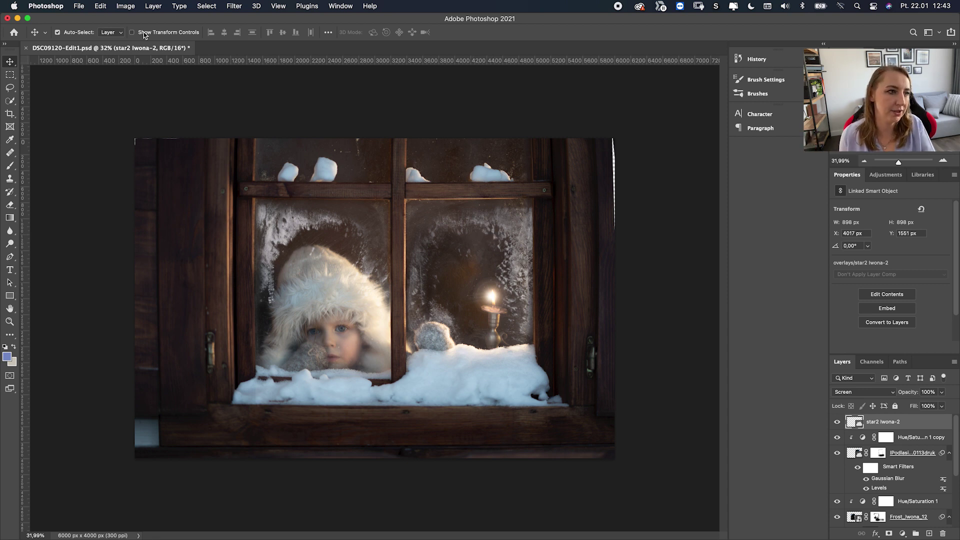
pyautogui.click(235, 6)
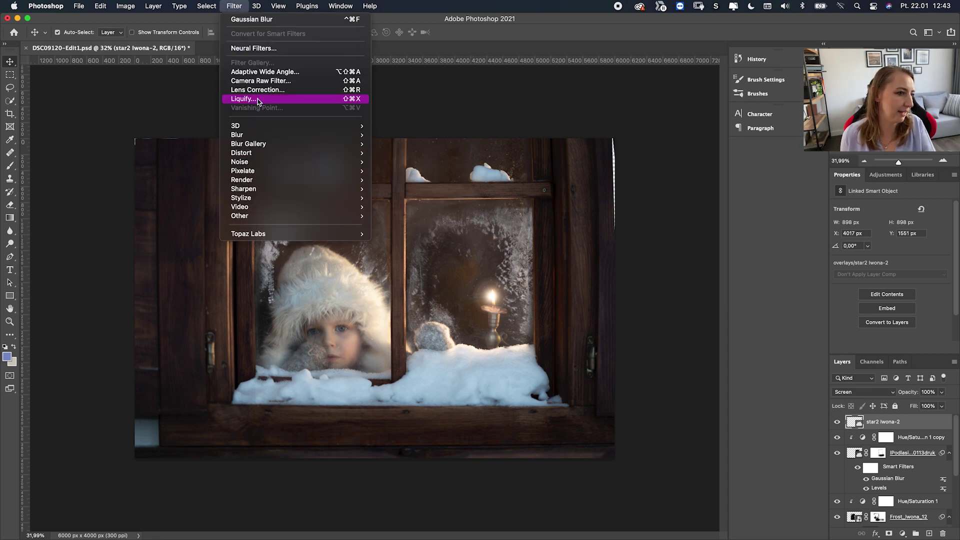
pyautogui.click(257, 82)
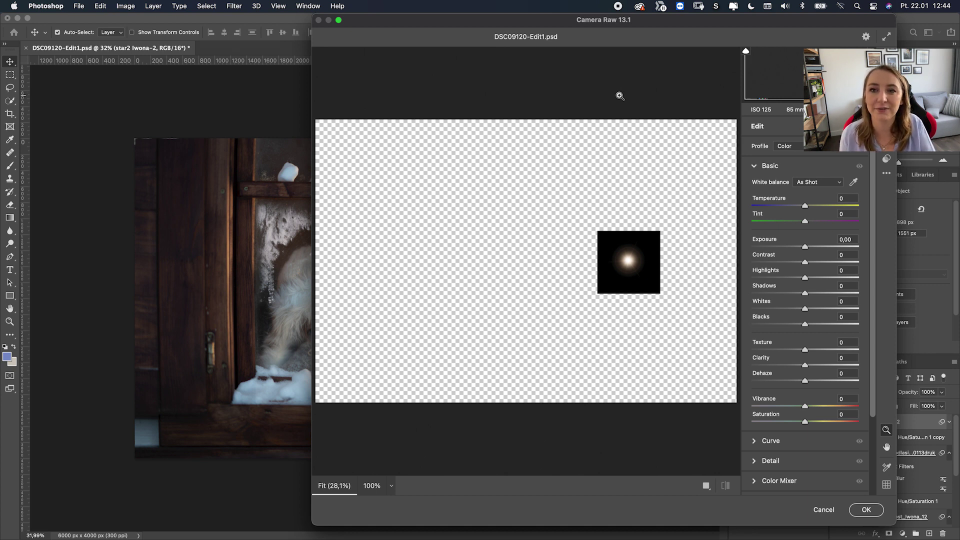
pyautogui.moveTo(805, 206)
pyautogui.mouseDown()
pyautogui.moveTo(849, 205)
pyautogui.moveTo(729, 210)
pyautogui.moveTo(820, 207)
pyautogui.moveTo(817, 227)
pyautogui.moveTo(821, 206)
pyautogui.mouseUp()
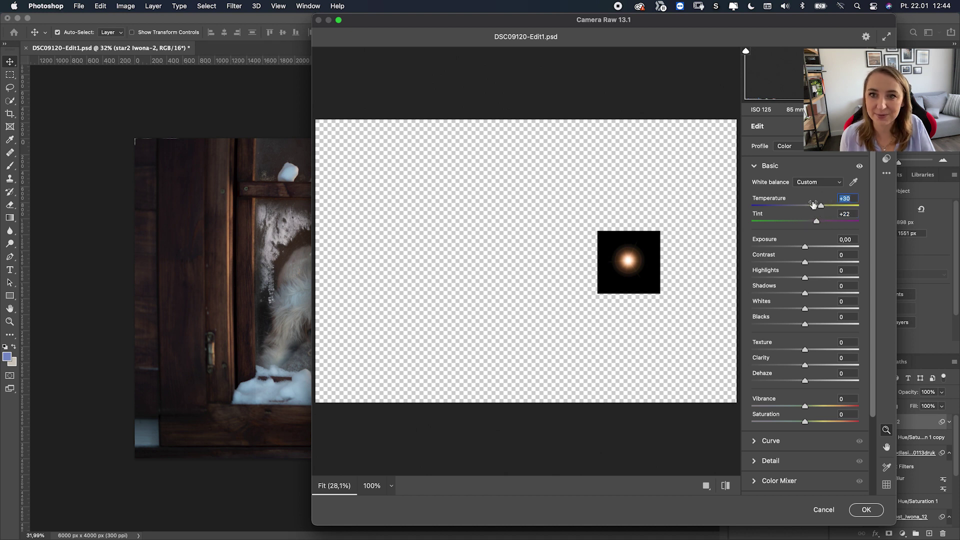
pyautogui.click(869, 511)
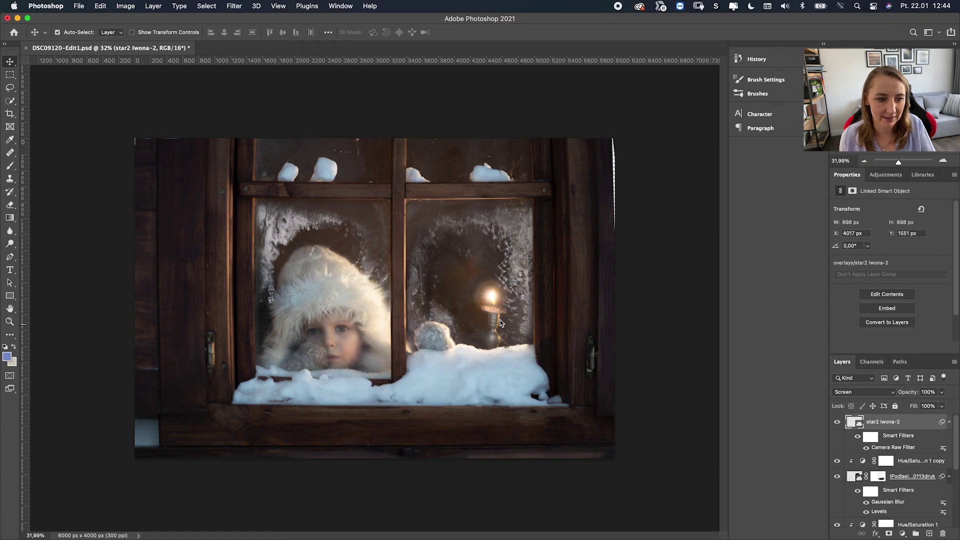
# - Try the glow slightly lower on the candle and move it back up over the flame
pyautogui.moveTo(492, 299)
pyautogui.mouseDown()
pyautogui.moveTo(495, 286)
pyautogui.moveTo(495, 303)
pyautogui.mouseUp()
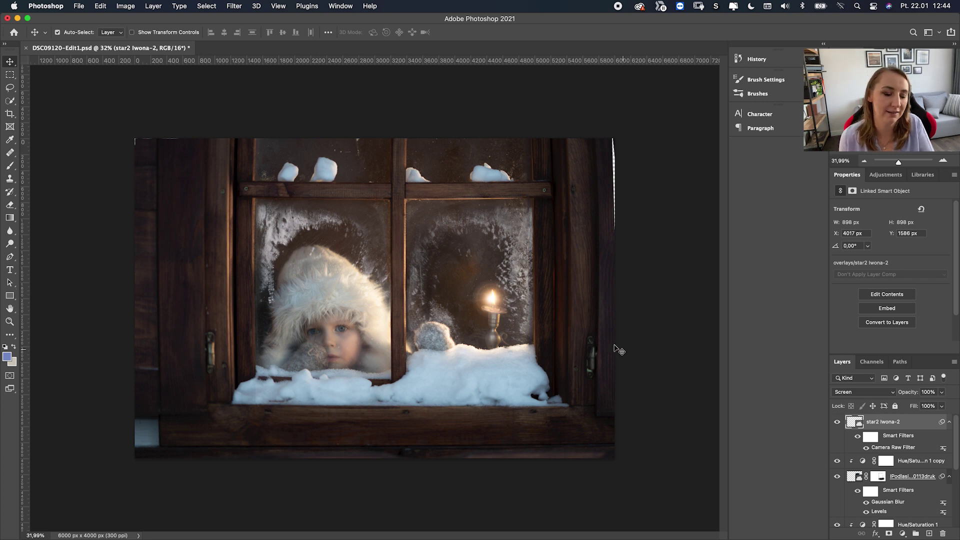
pyautogui.click(493, 298)
pyautogui.moveTo(492, 297); pyautogui.dragTo(492, 292)
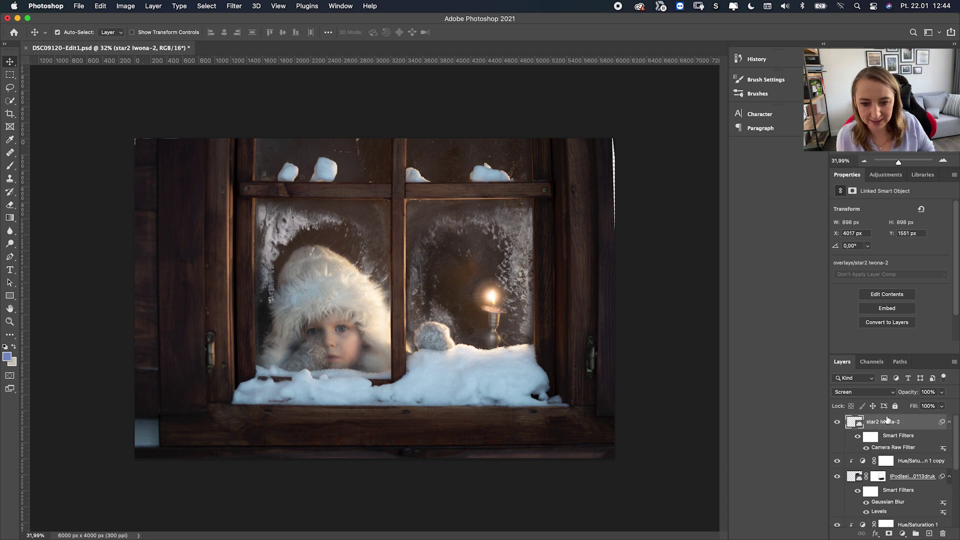
# - Group all overlay and adjustment layers from star2 Iwona-2 down to Frost_Iwona_12
pyautogui.scroll(-3, 887, 420)
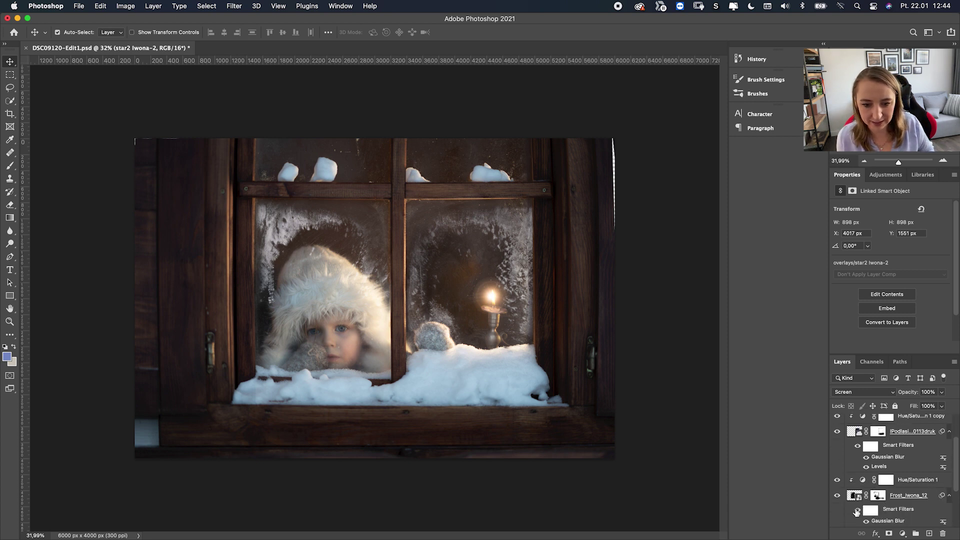
pyautogui.keyDown('shift'); pyautogui.click(850, 515); pyautogui.keyUp('shift')
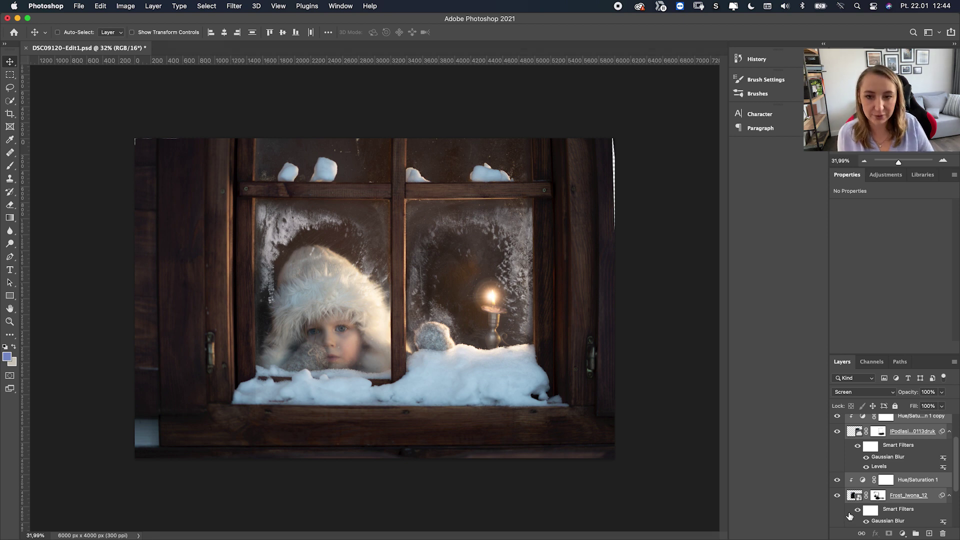
pyautogui.press('super+g')
# - Toggle the overlay group's visibility to compare the composite with and without the frost and light effects
pyautogui.click(838, 423)
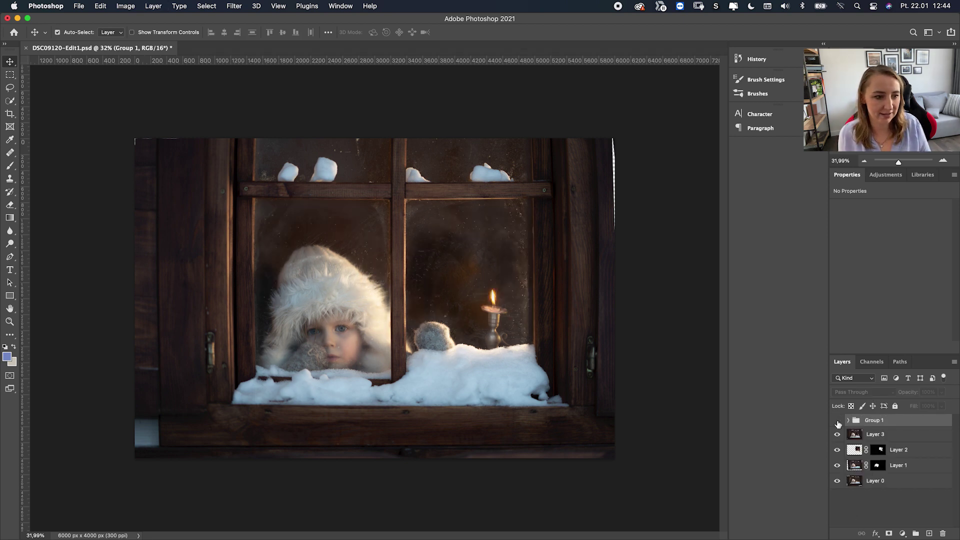
pyautogui.click(837, 420)
pyautogui.click(837, 421)
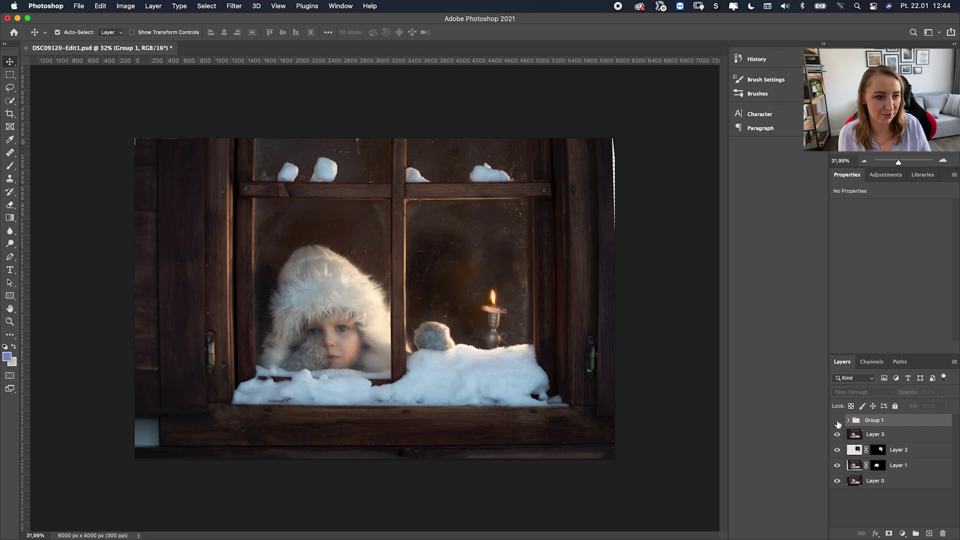
pyautogui.click(838, 421)
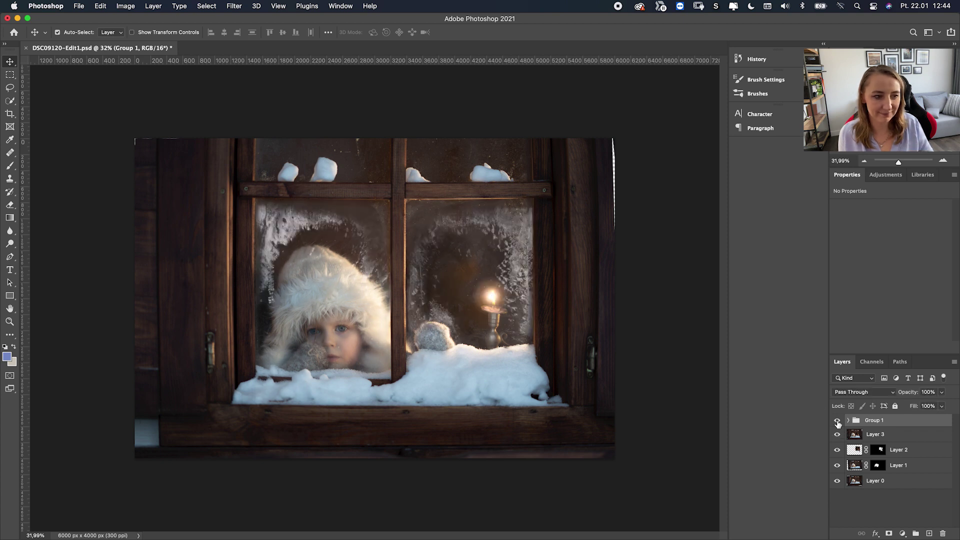